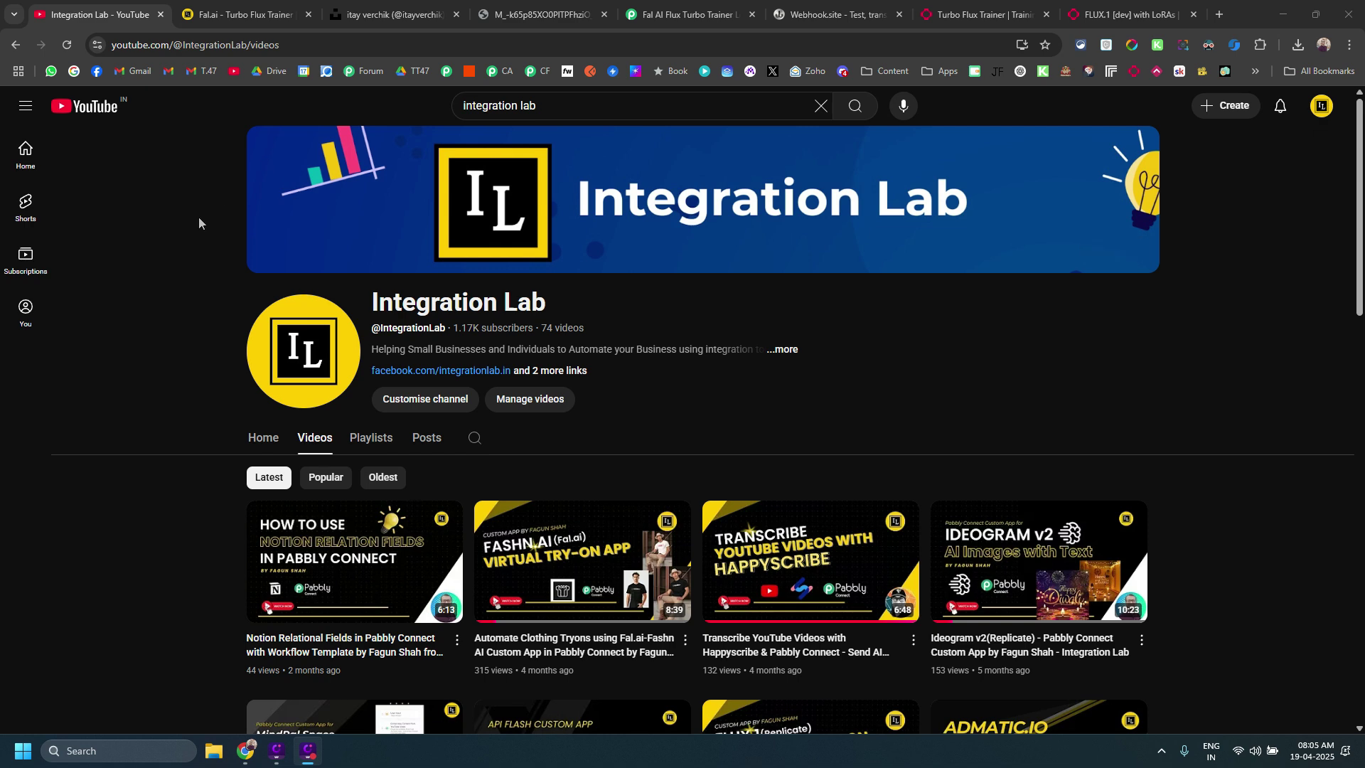
Browse the person's portrait photos on his Unsplash profile
click(355, 13)
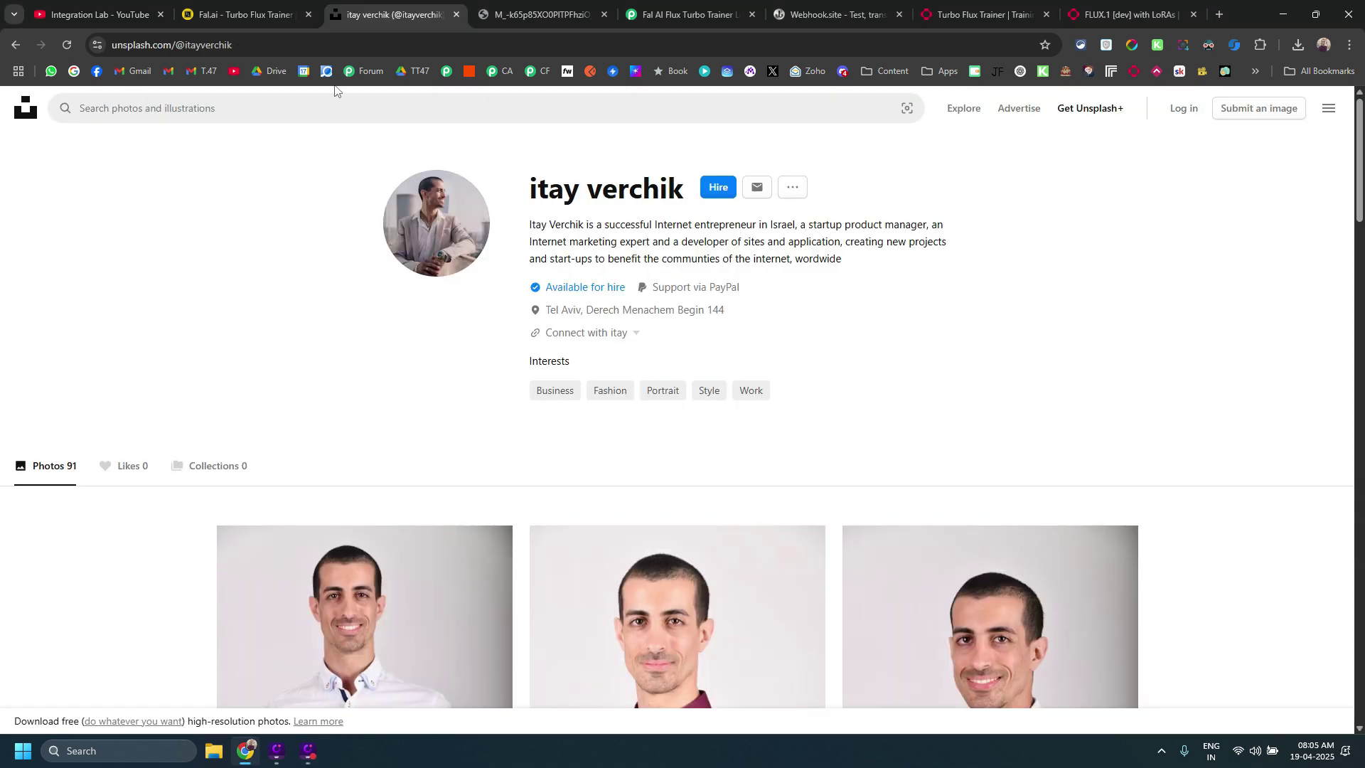
scroll(327, 265, down, 3)
scroll(326, 258, up, 3)
scroll(378, 232, down, 10)
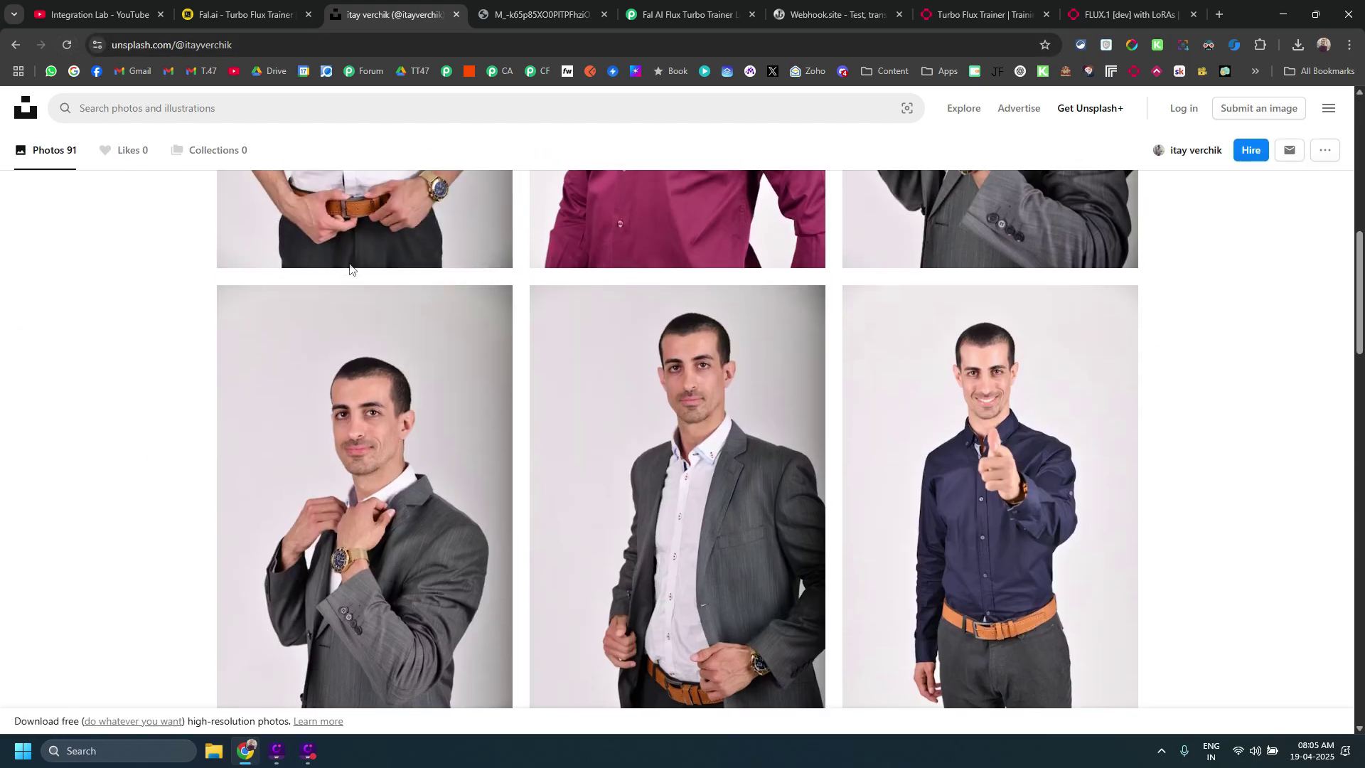
scroll(349, 269, up, 7)
scroll(350, 269, up, 3)
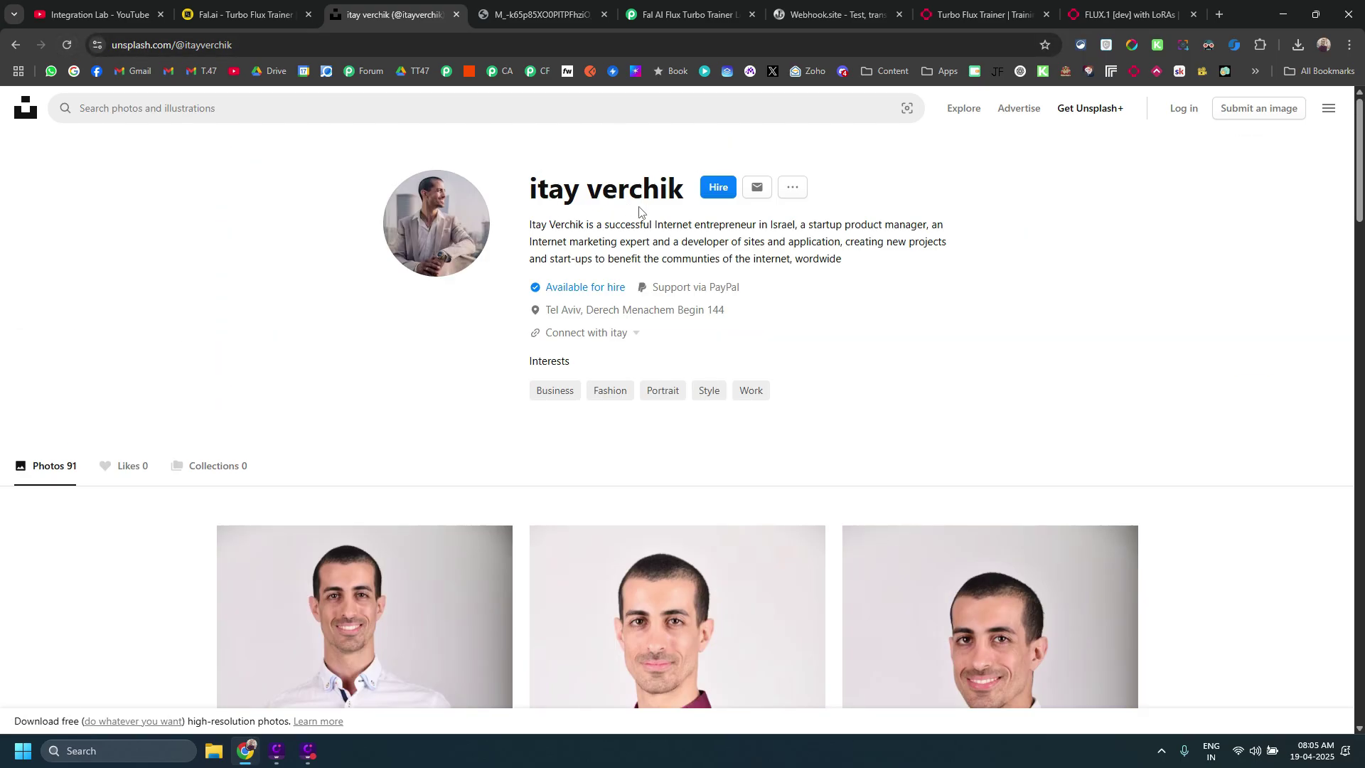
scroll(639, 246, down, 4)
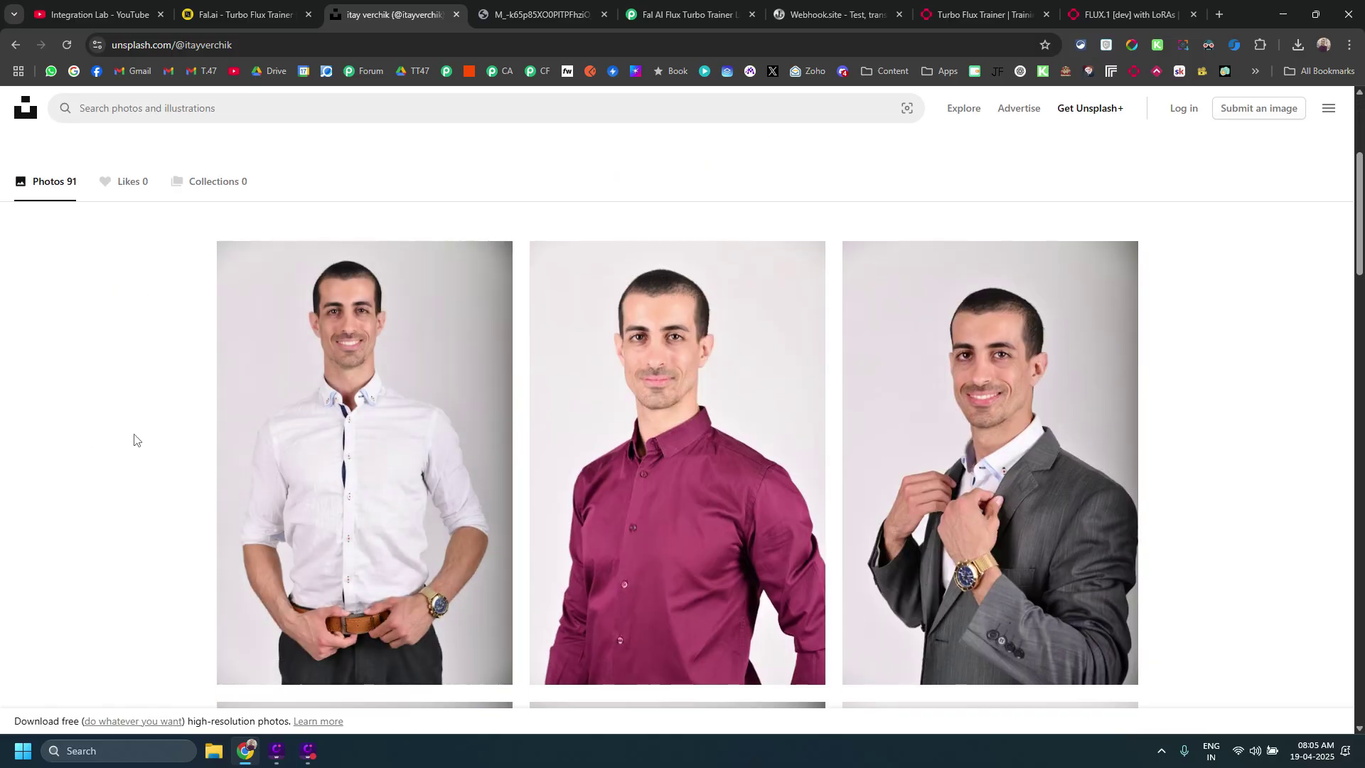
scroll(135, 441, down, 6)
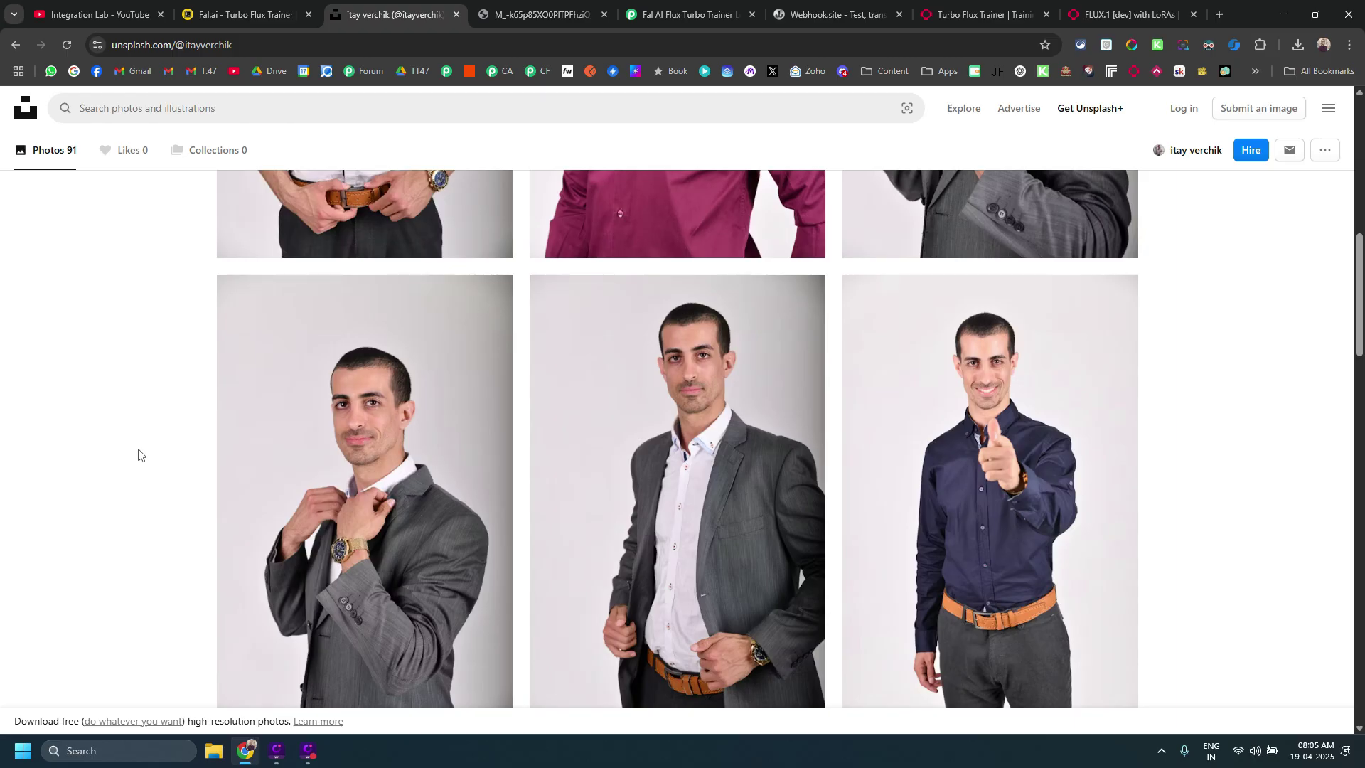
scroll(150, 457, up, 5)
scroll(152, 457, up, 3)
scroll(178, 498, down, 4)
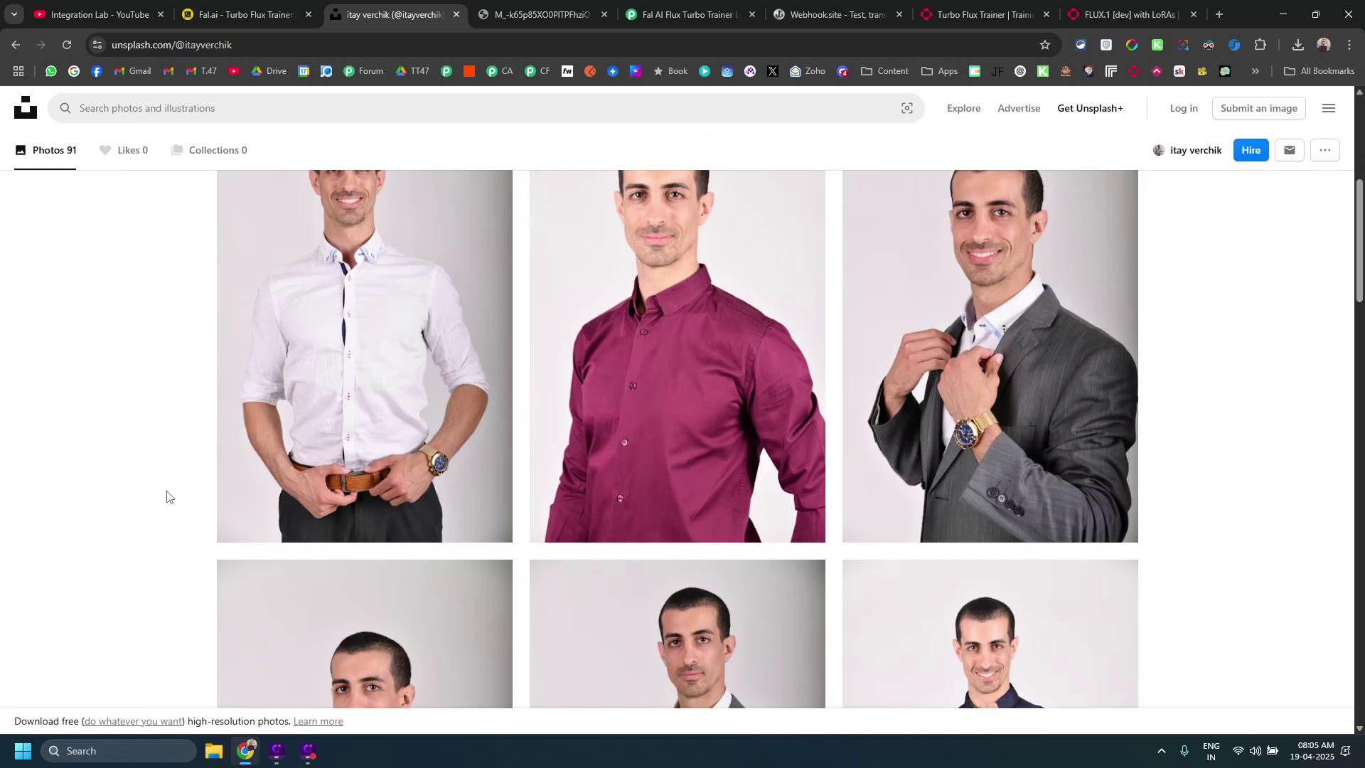
scroll(168, 496, up, 1)
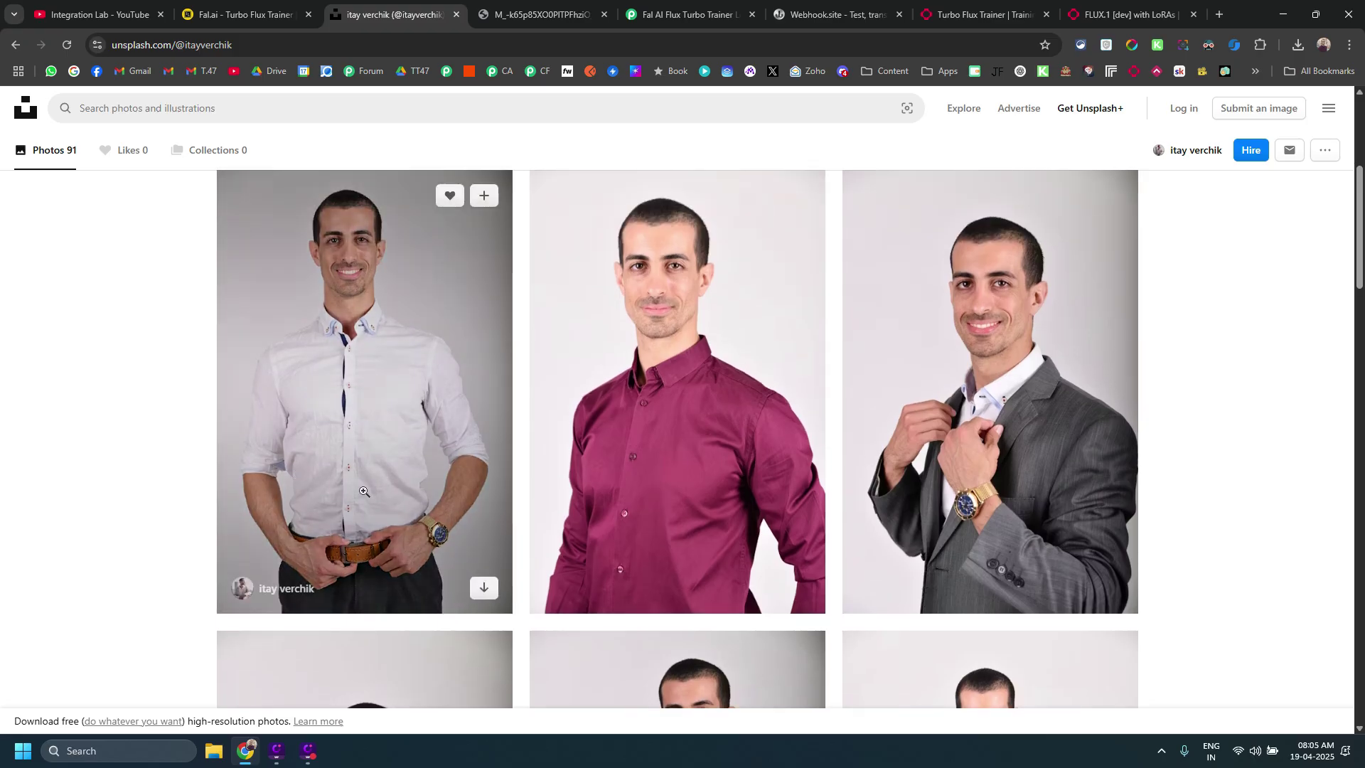
scroll(358, 442, down, 12)
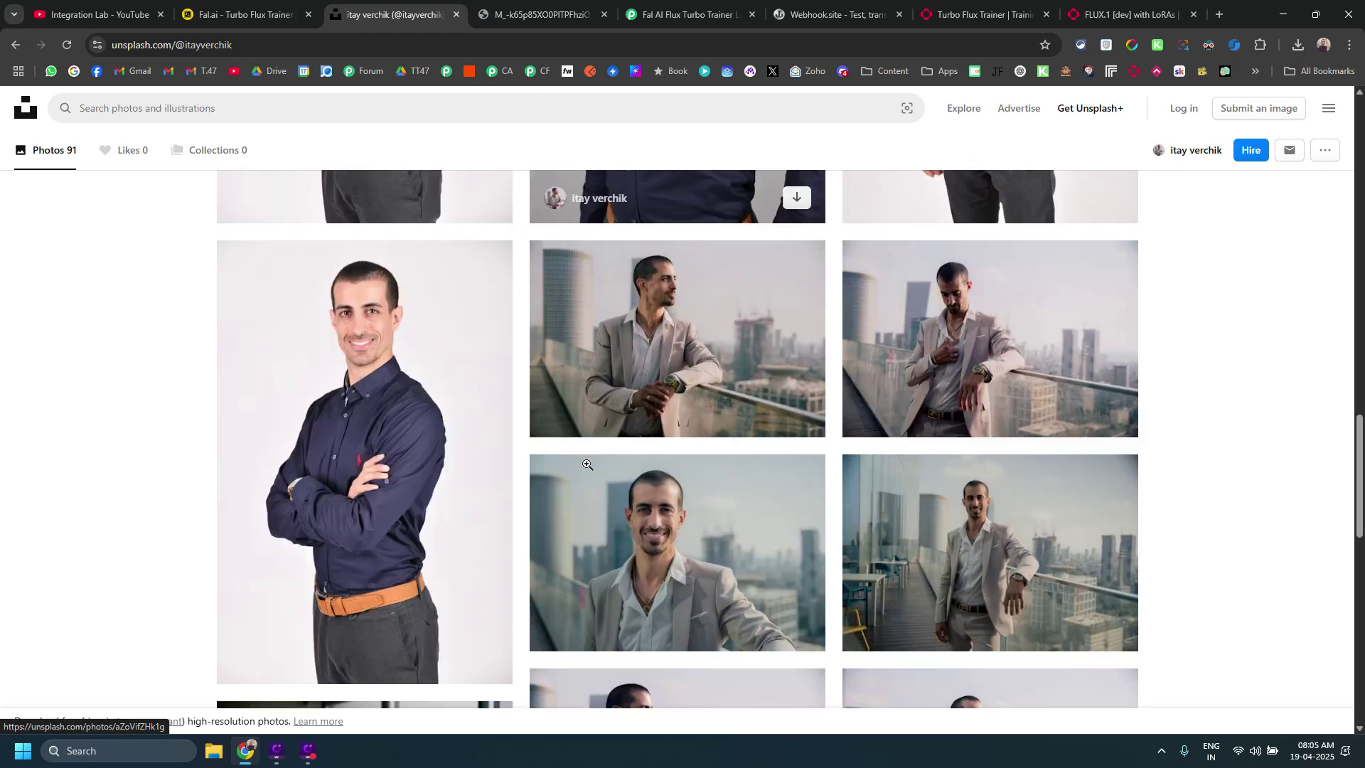
scroll(320, 497, down, 5)
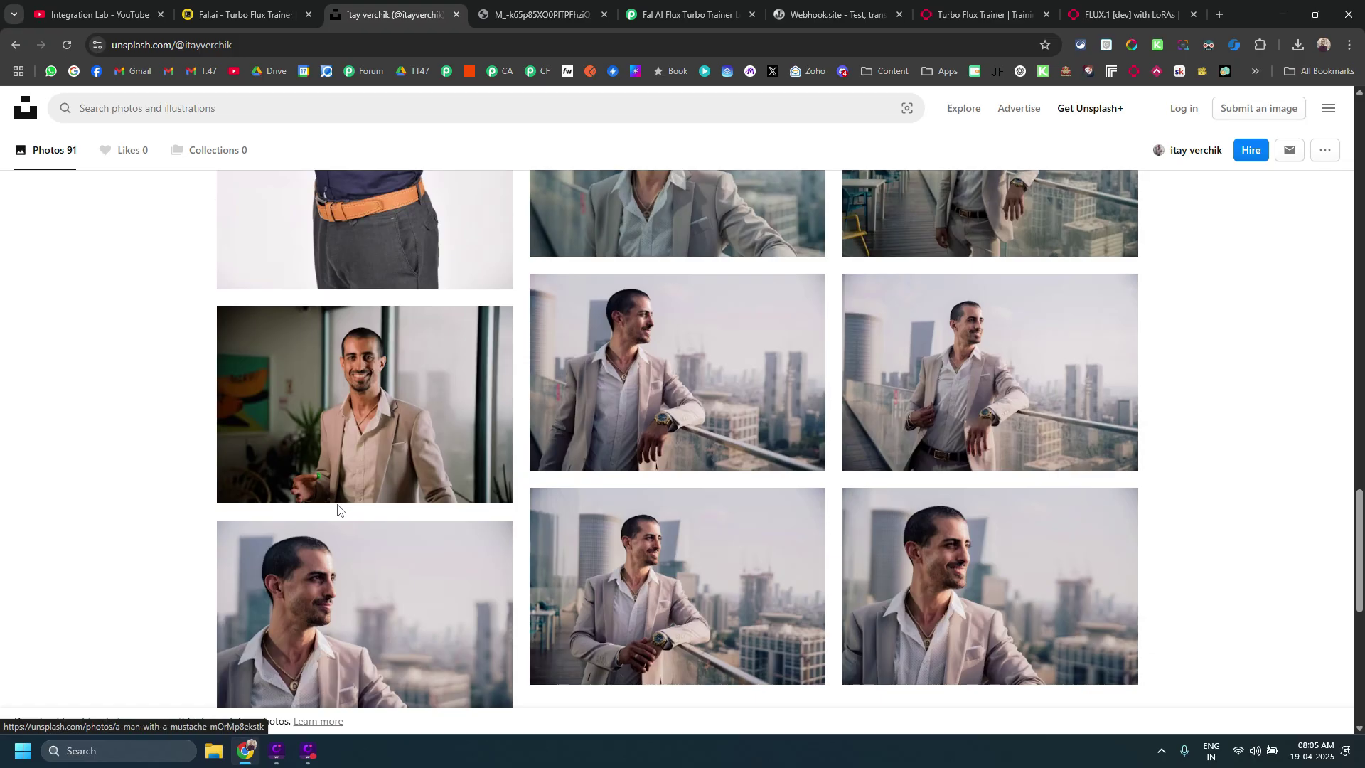
scroll(68, 482, up, 4)
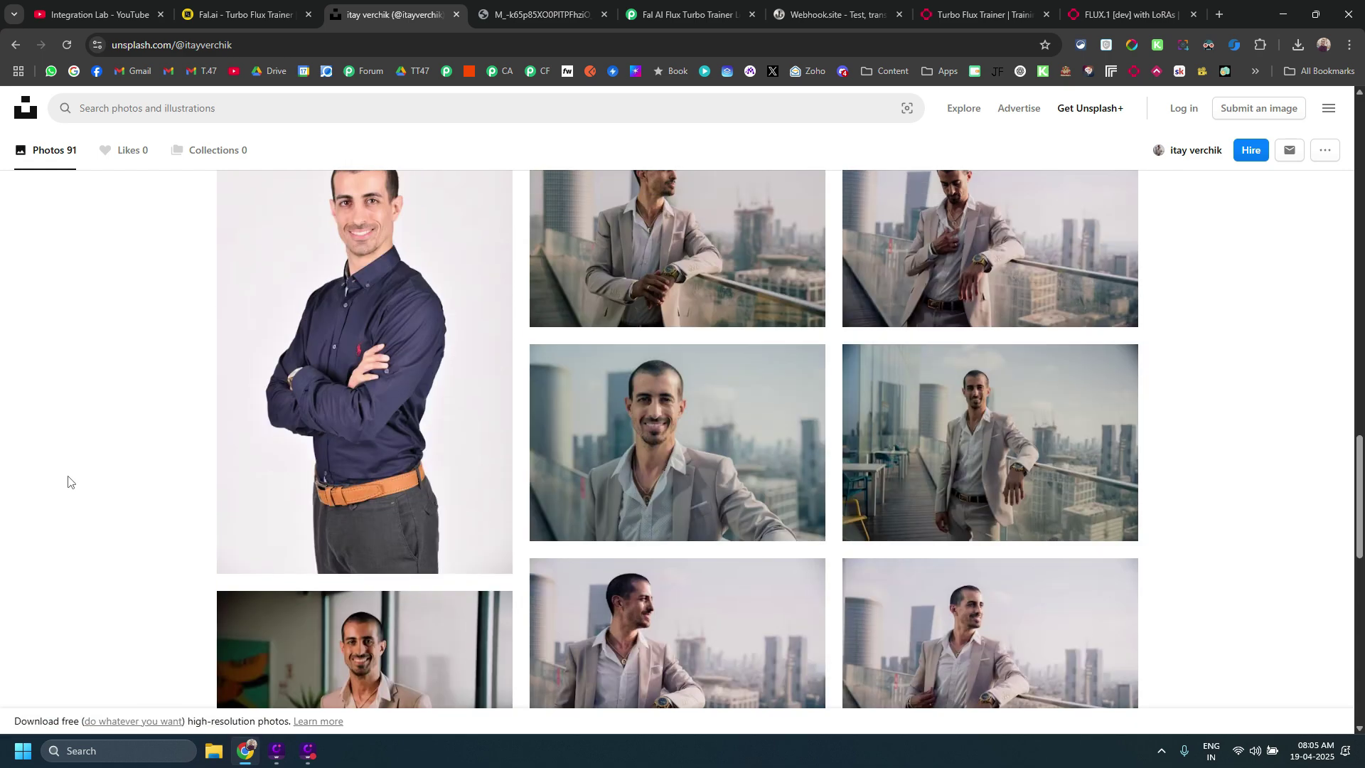
scroll(68, 482, up, 7)
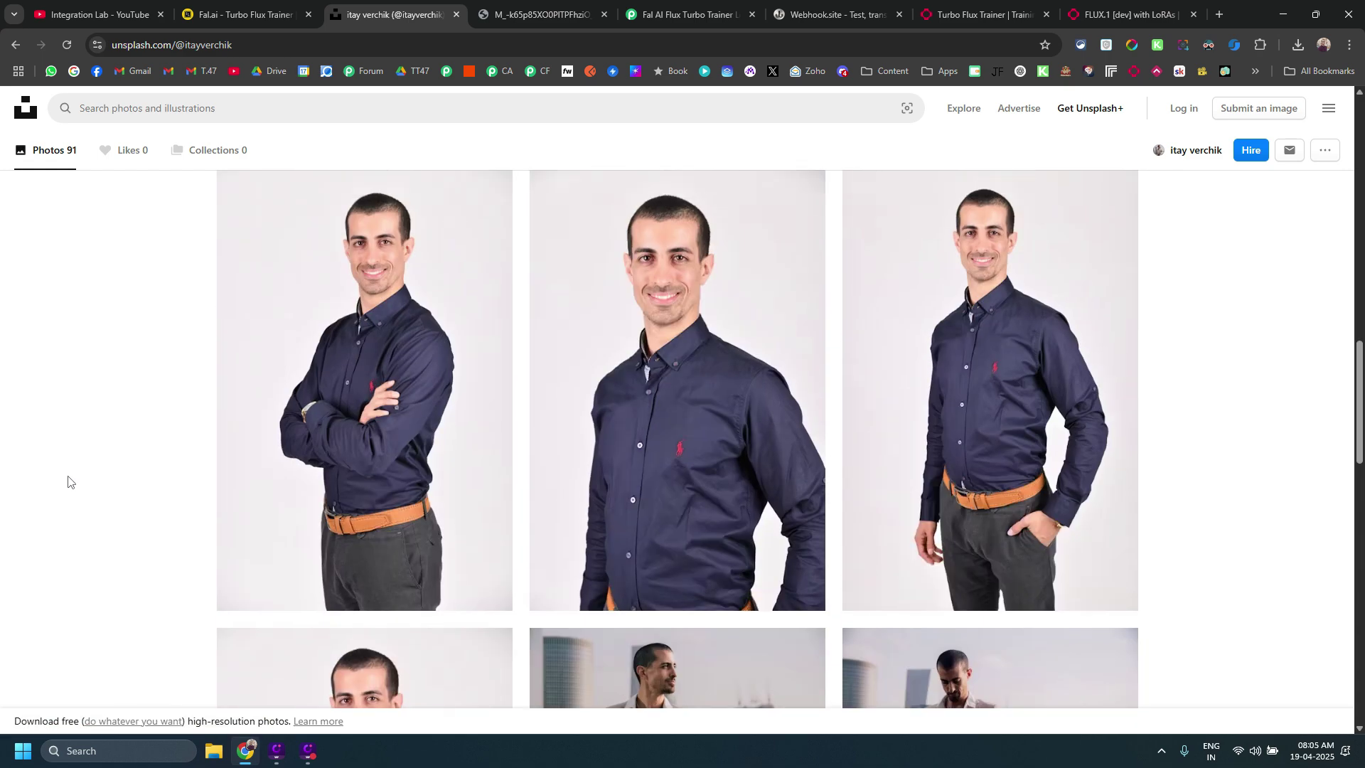
scroll(68, 482, up, 4)
scroll(68, 482, down, 10)
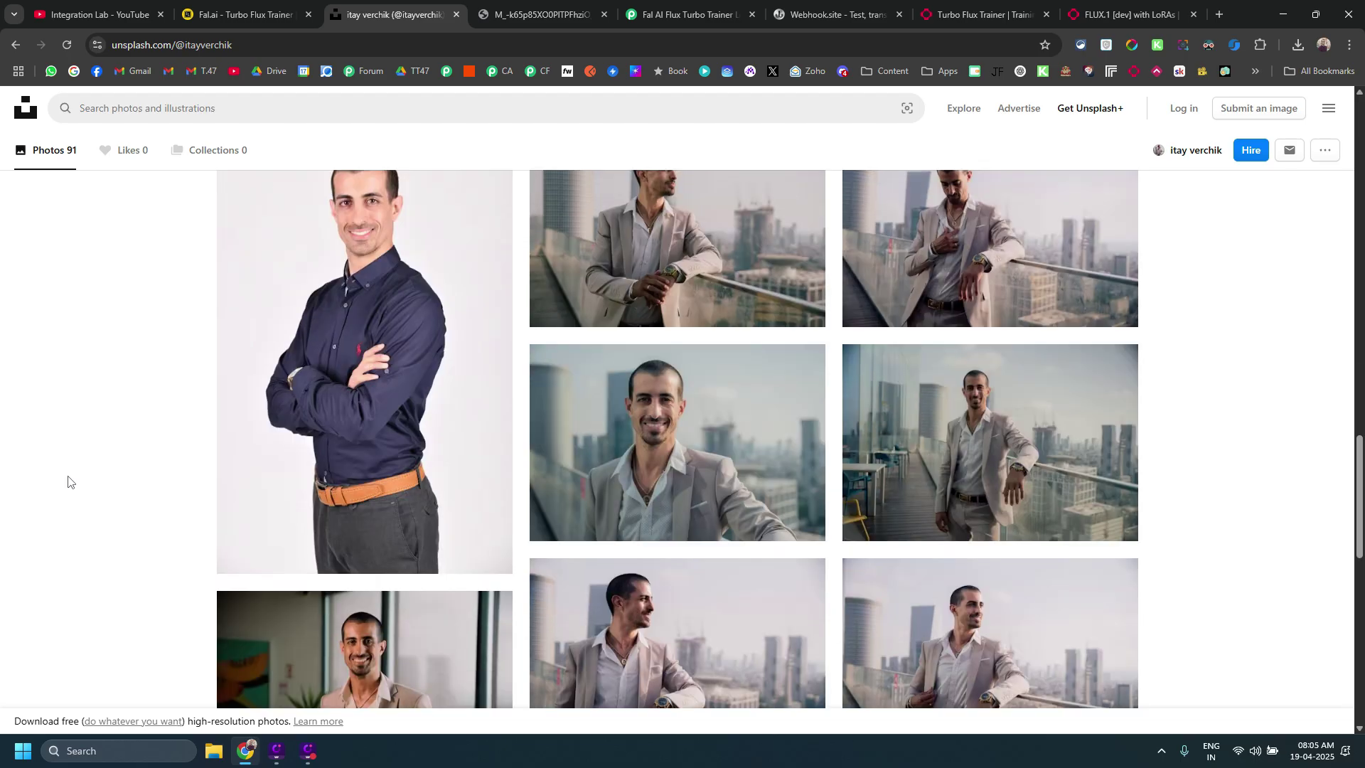
scroll(69, 486, down, 5)
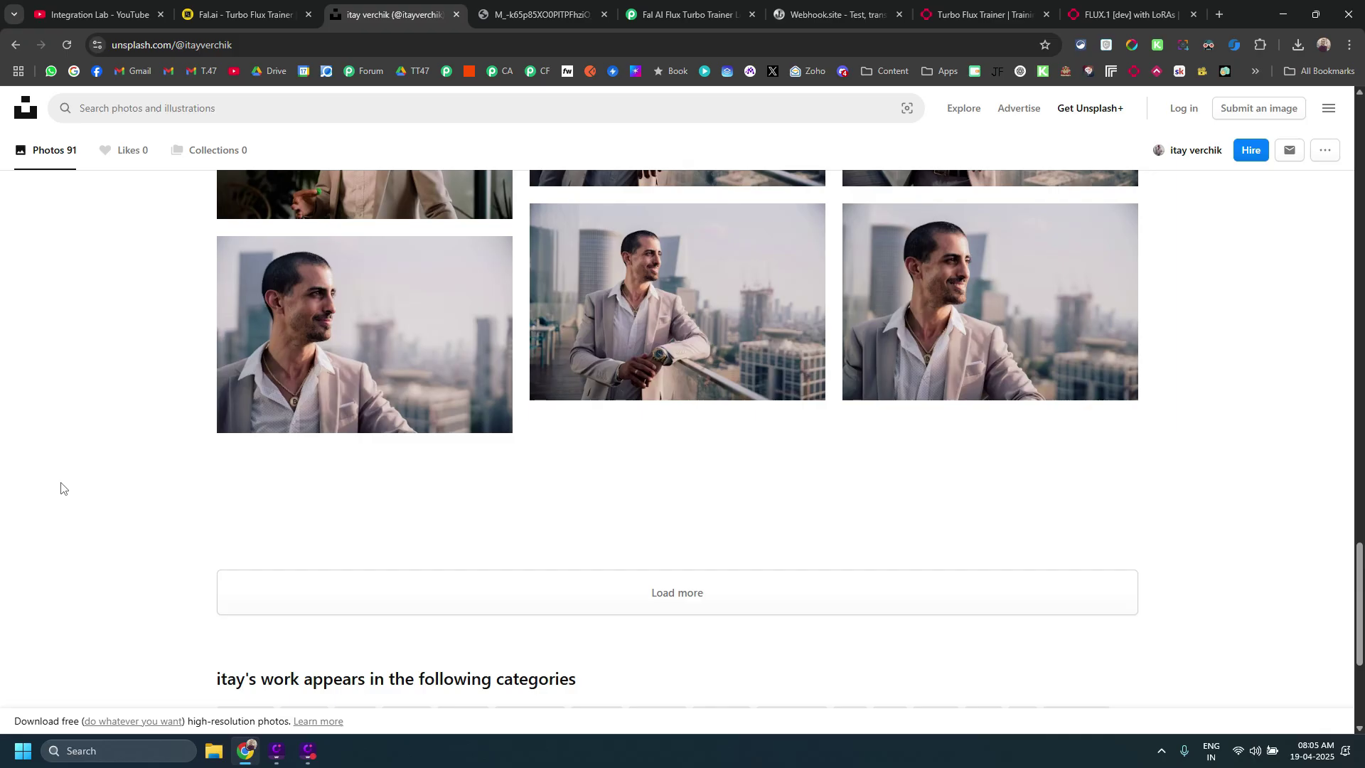
scroll(61, 488, up, 15)
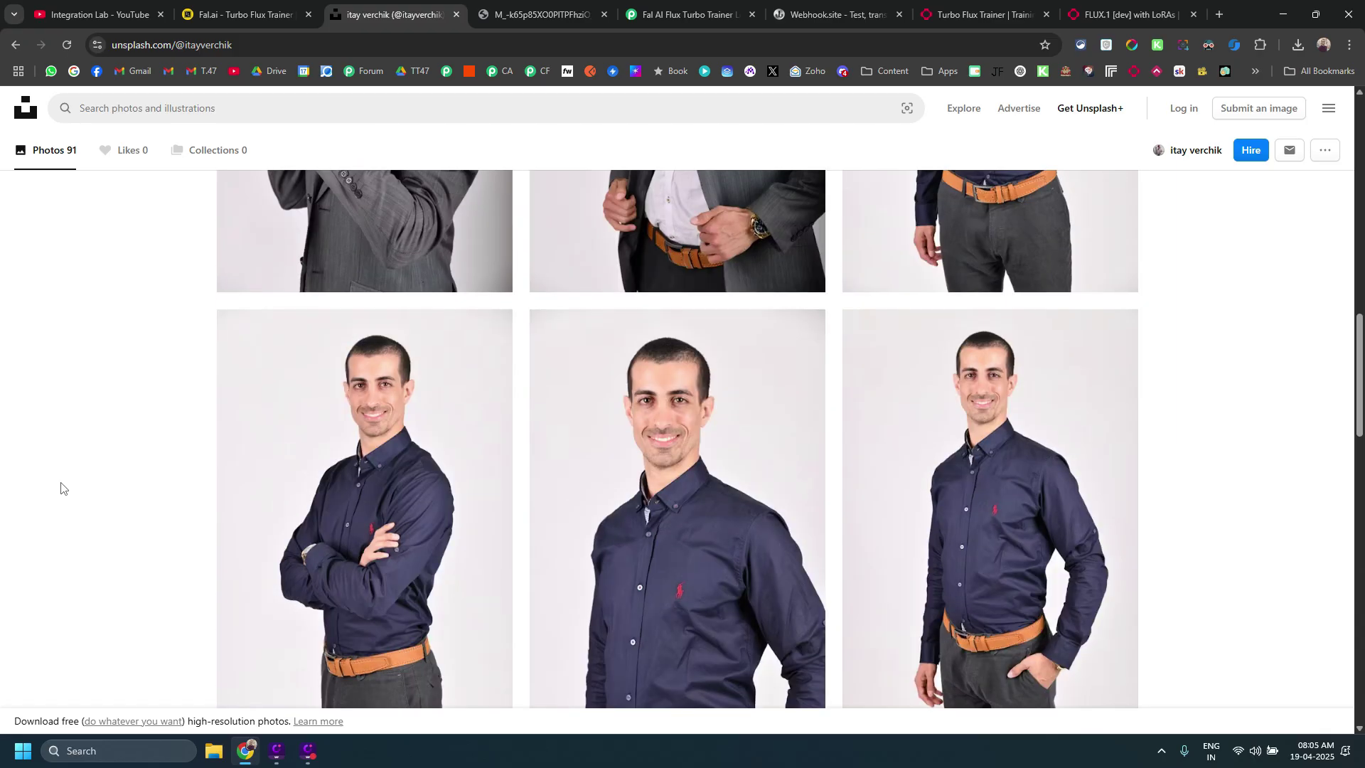
scroll(61, 488, up, 10)
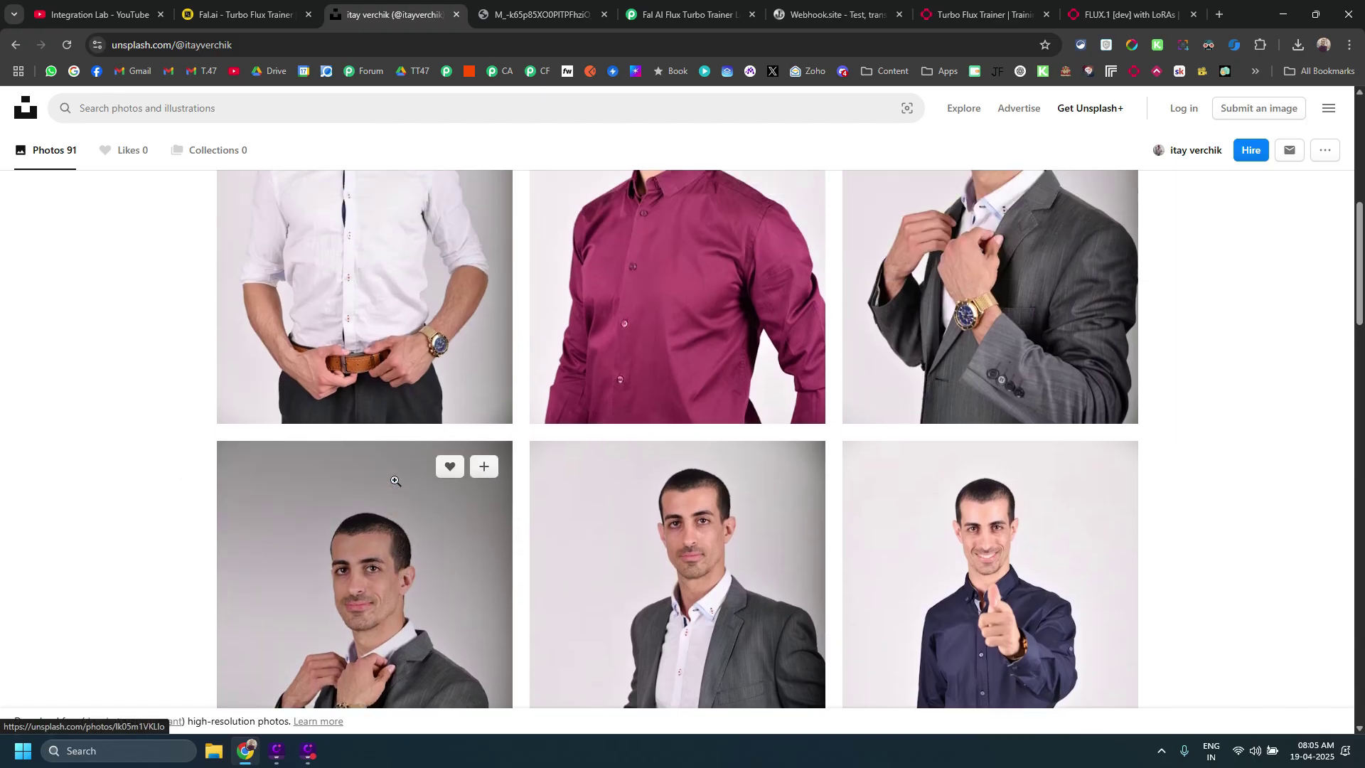
scroll(267, 494, up, 4)
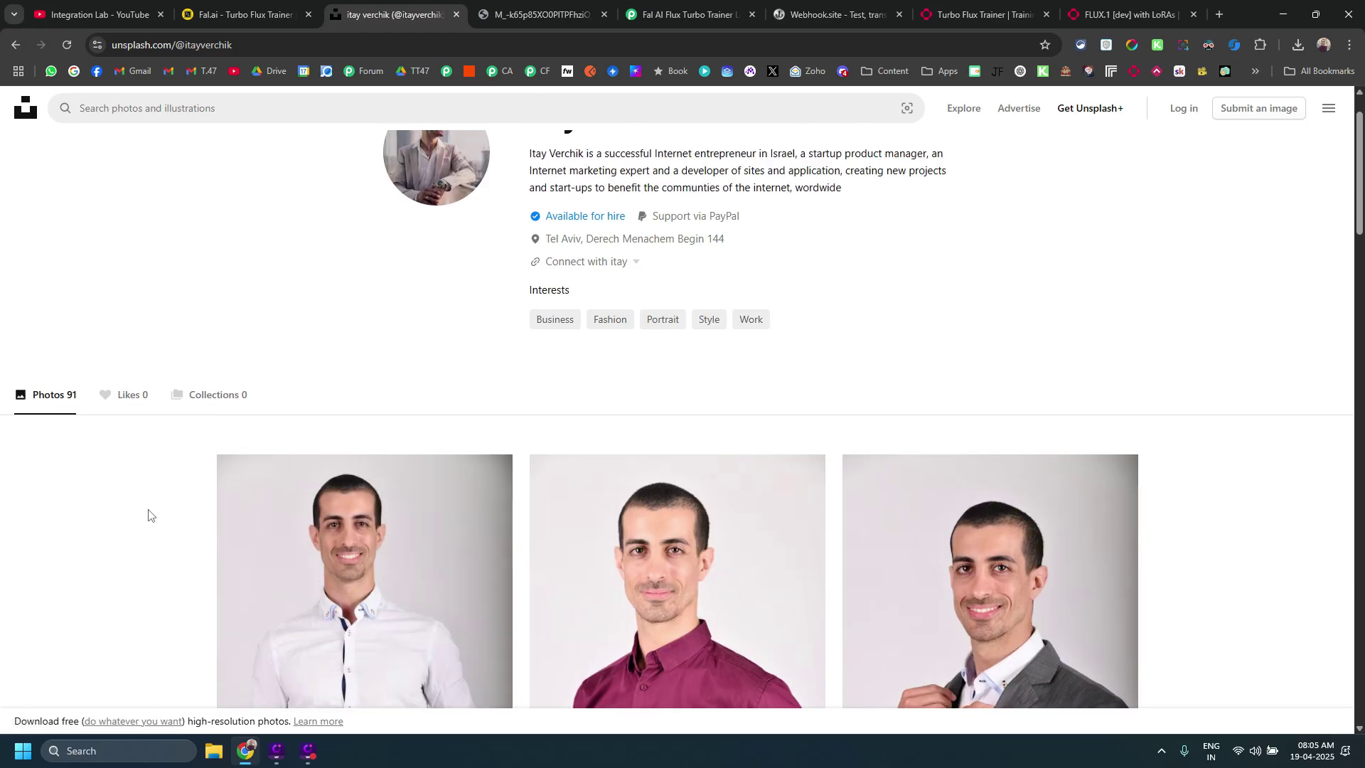
scroll(148, 515, down, 4)
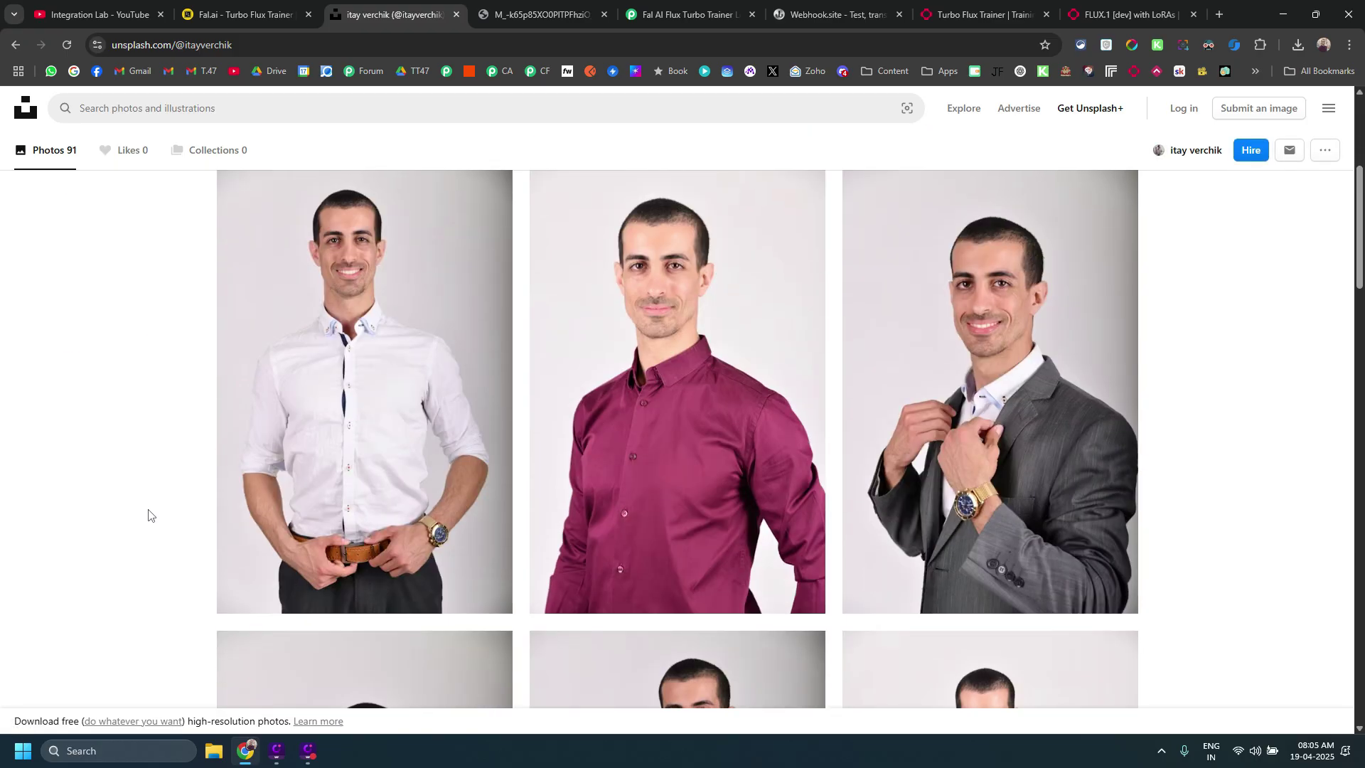
scroll(152, 512, down, 3)
scroll(156, 512, up, 2)
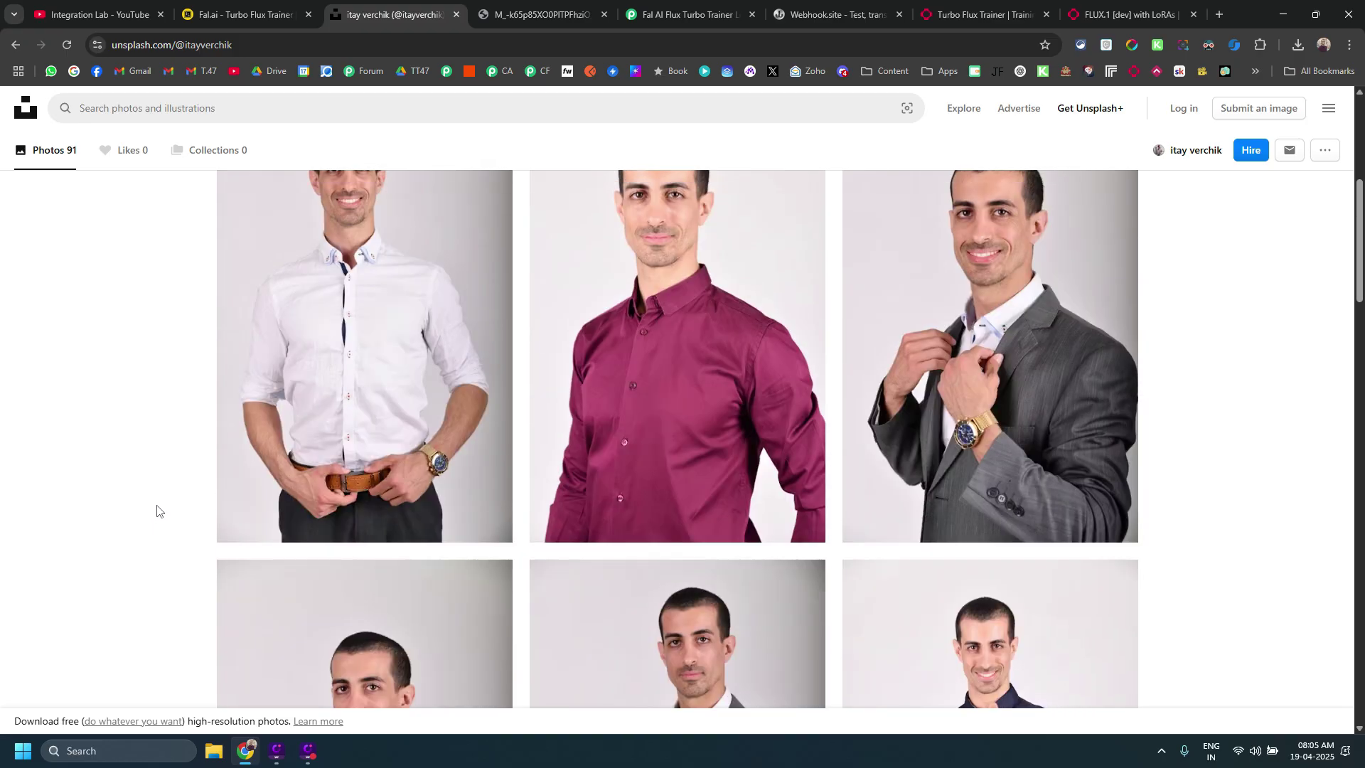
scroll(156, 510, up, 4)
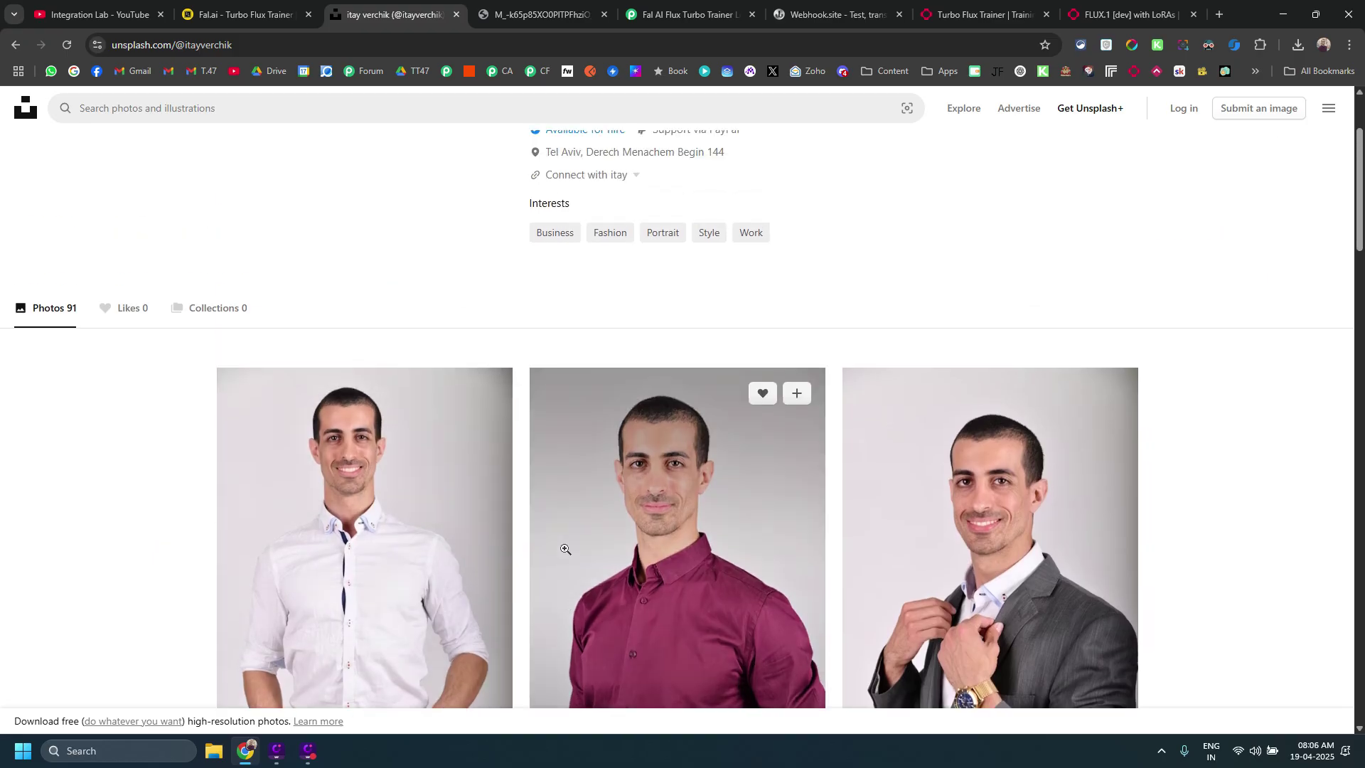
scroll(563, 550, up, 2)
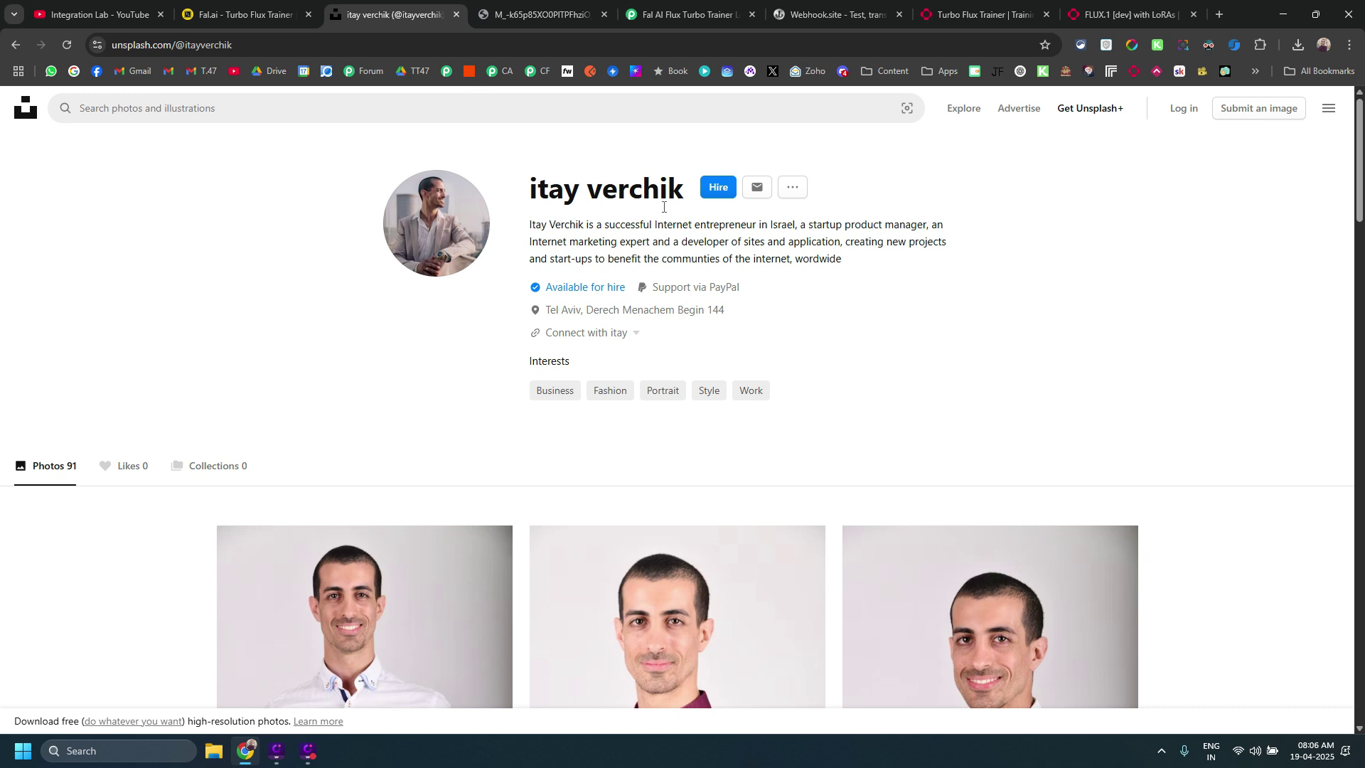
scroll(434, 366, down, 4)
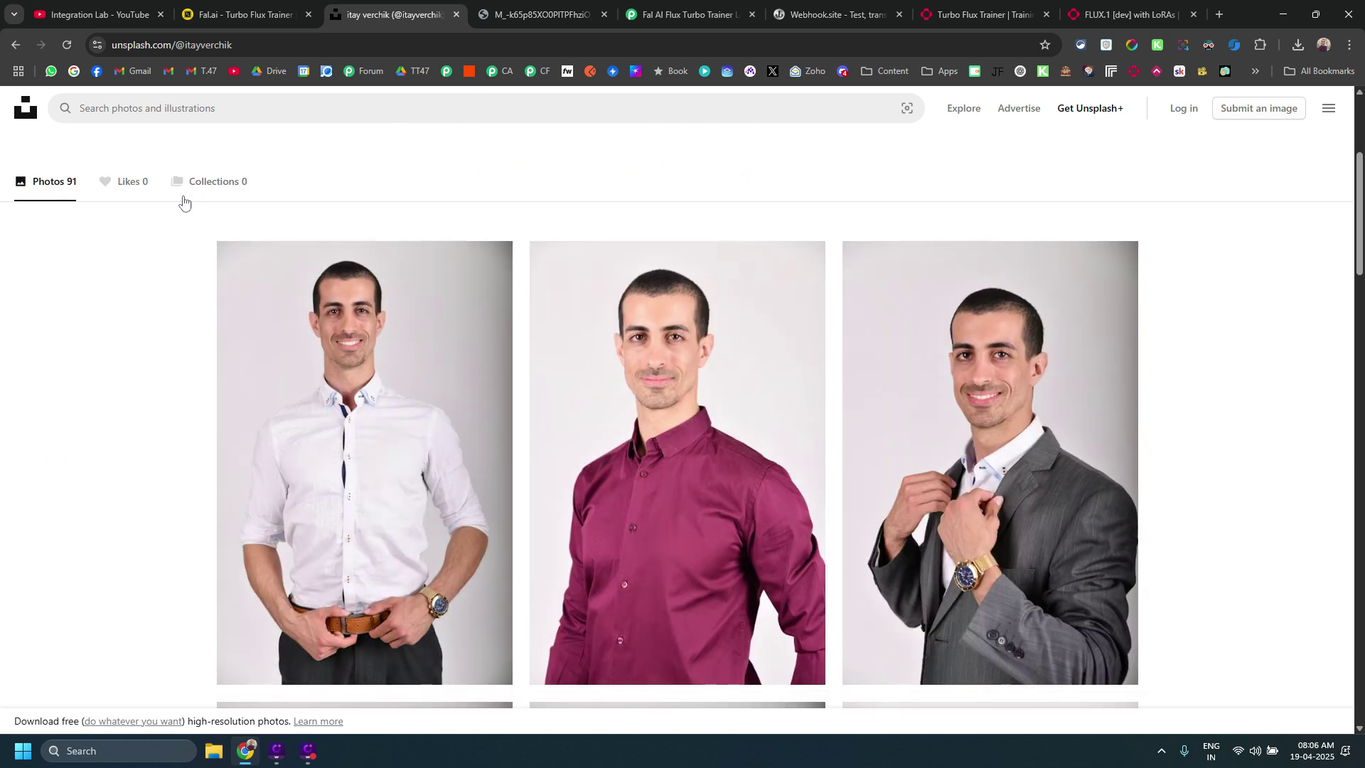
scroll(403, 149, down, 8)
scroll(413, 285, down, 15)
Load more of his Unsplash photos, then view the fal.media stage image of him
click(369, 291)
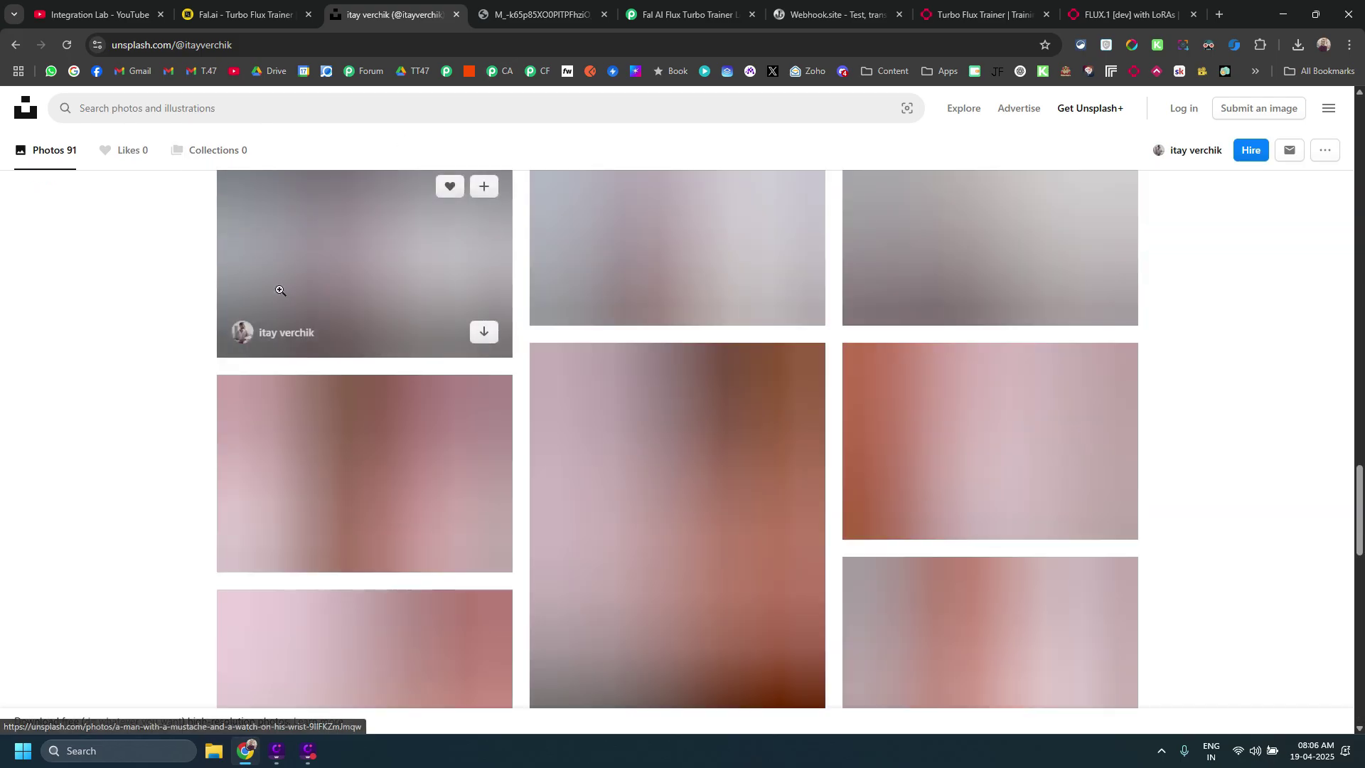
scroll(42, 288, down, 10)
scroll(44, 284, down, 15)
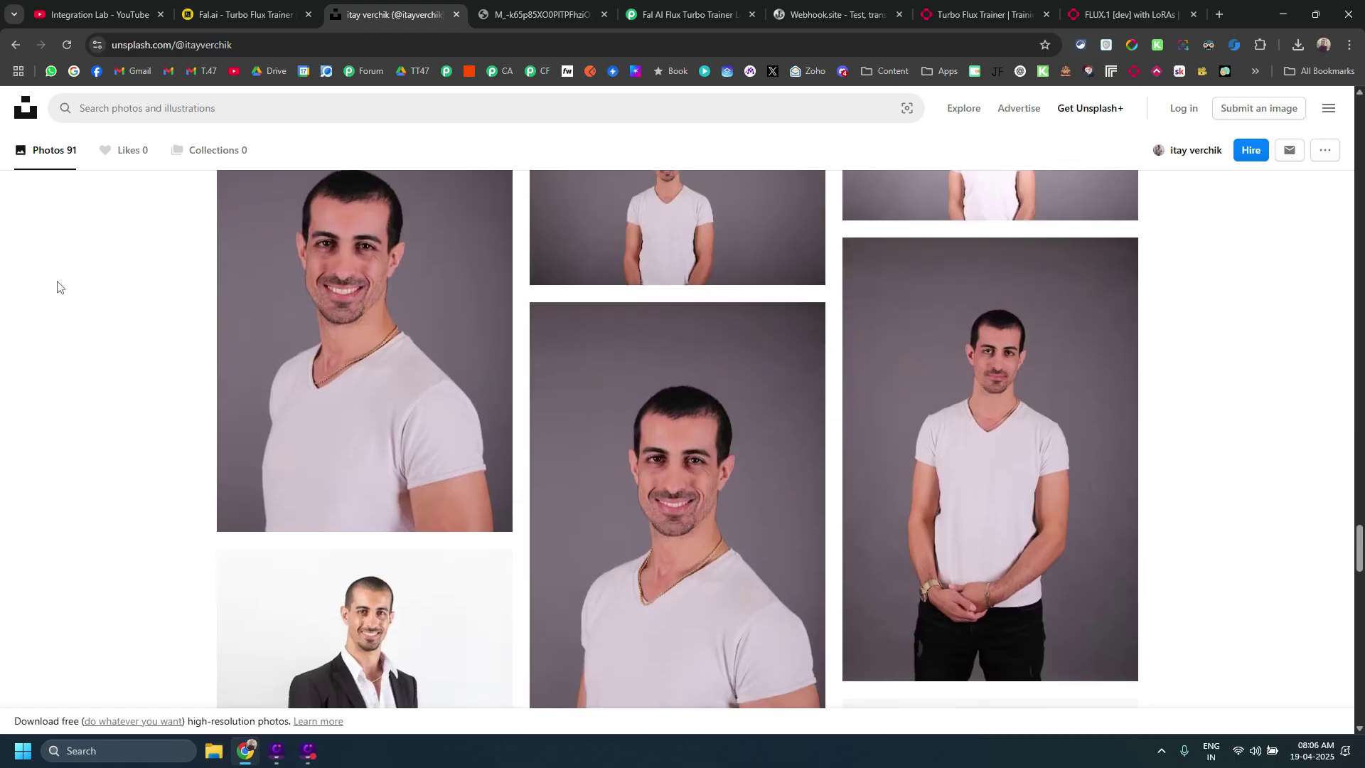
scroll(58, 286, down, 15)
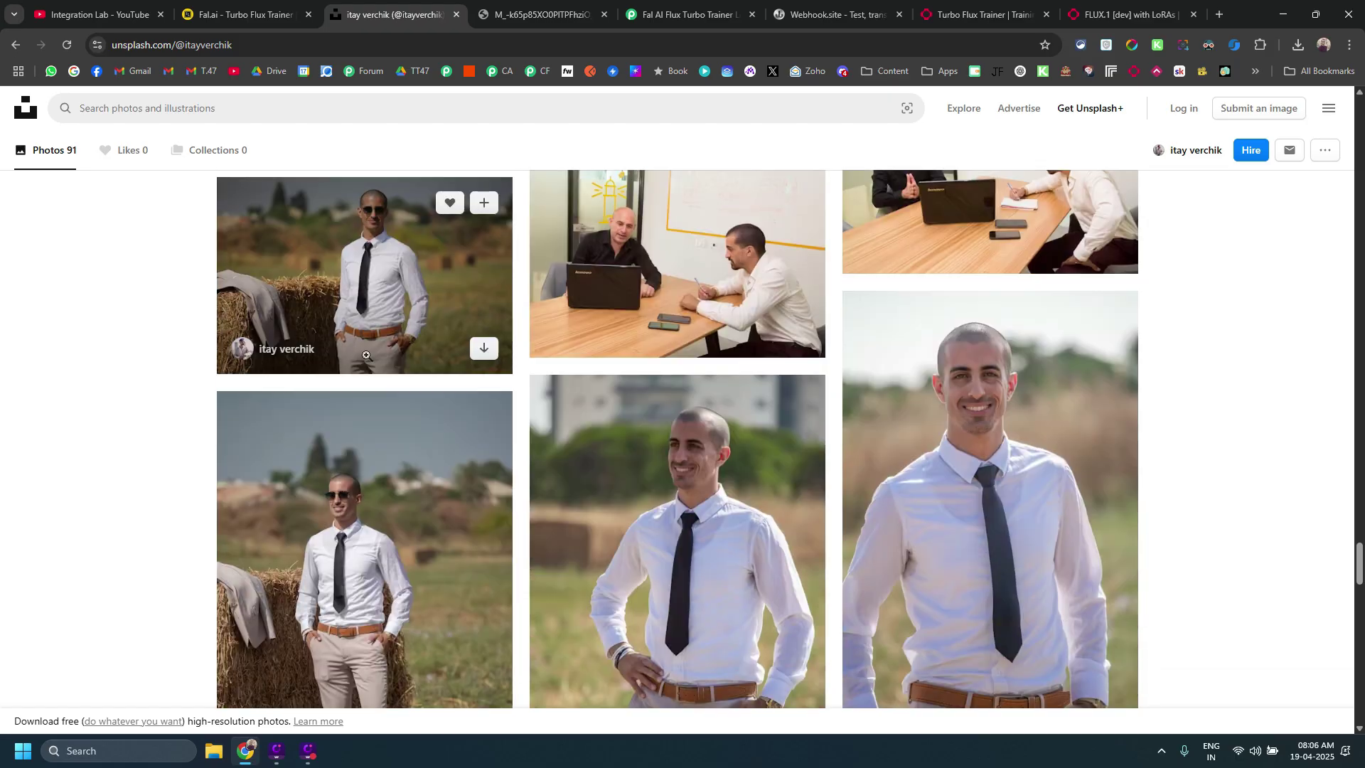
scroll(366, 355, down, 7)
click(517, 8)
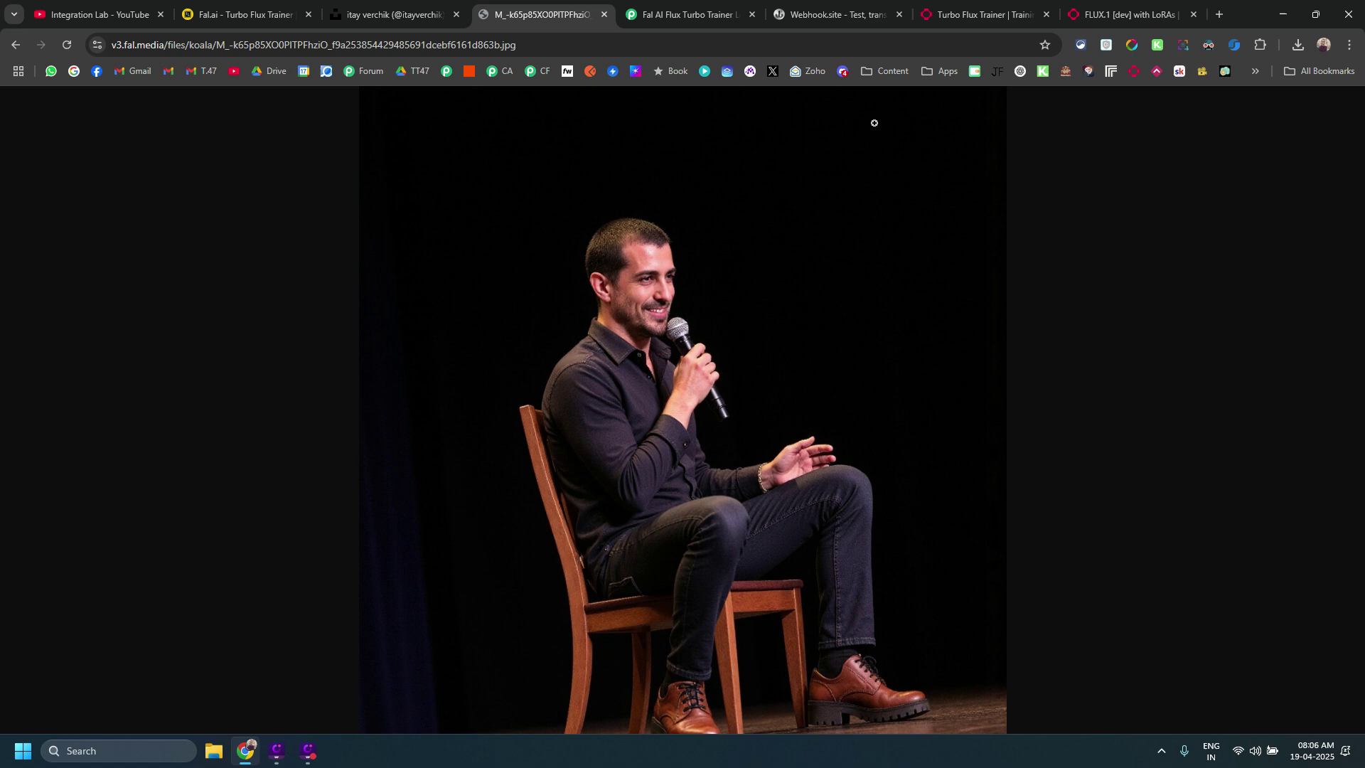
Show the fal.ai turbo-flux-trainer playground with its empty input form and training history
click(952, 15)
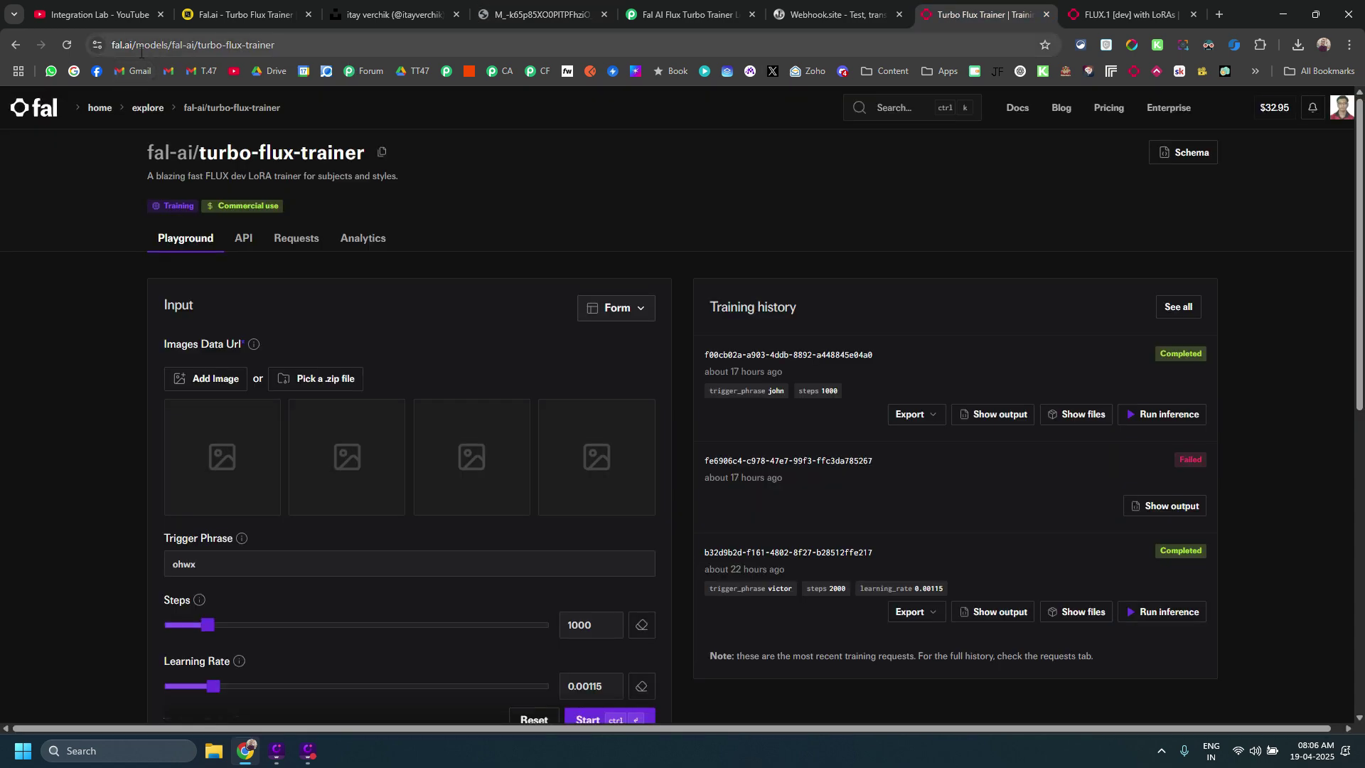
Highlight the trainer page address and the model name fal-ai/turbo-flux-trainer
click(270, 49)
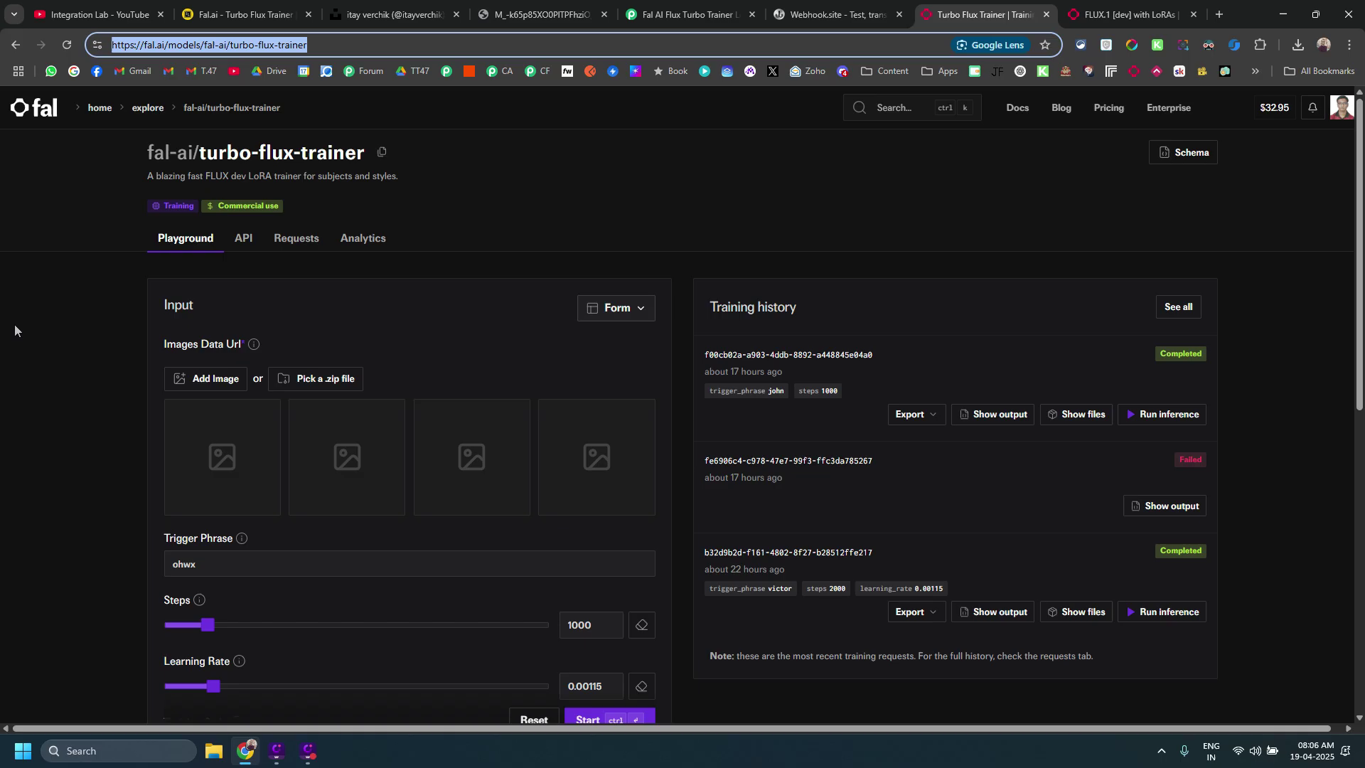
drag(146, 152, 365, 152)
click(101, 408)
Bring up trigger phrase ohwx, 1000 steps, learning rate 0.00115 and subject training style
scroll(104, 396, down, 2)
scroll(104, 394, up, 2)
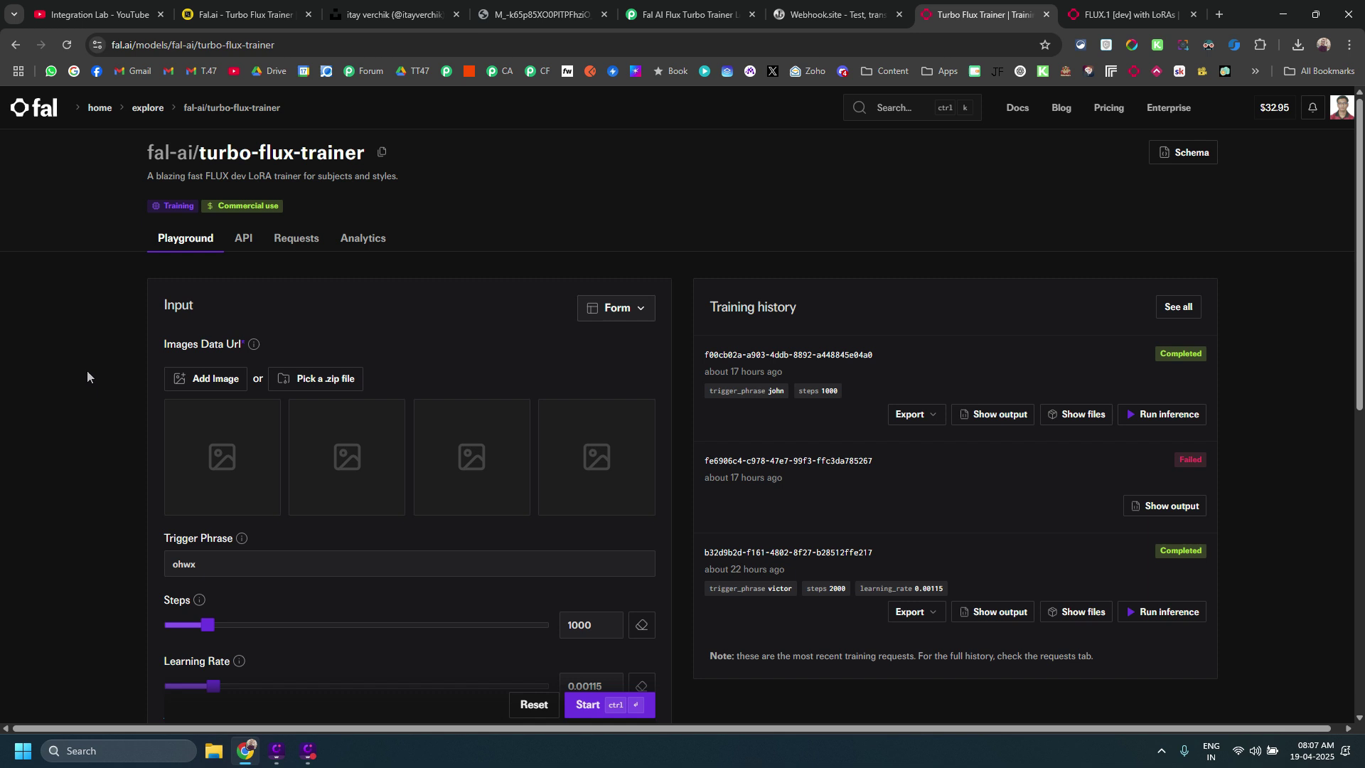
scroll(85, 368, down, 2)
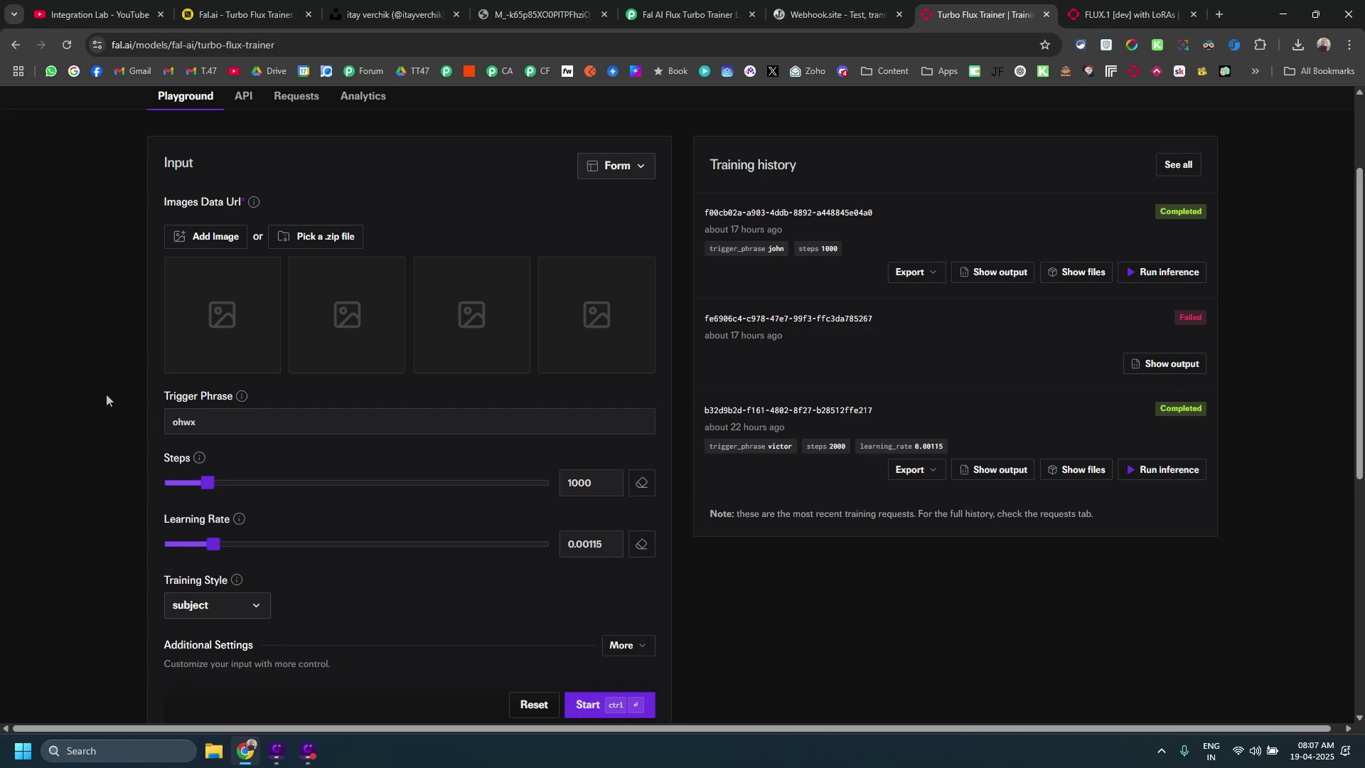
scroll(82, 355, down, 1)
scroll(156, 239, down, 2)
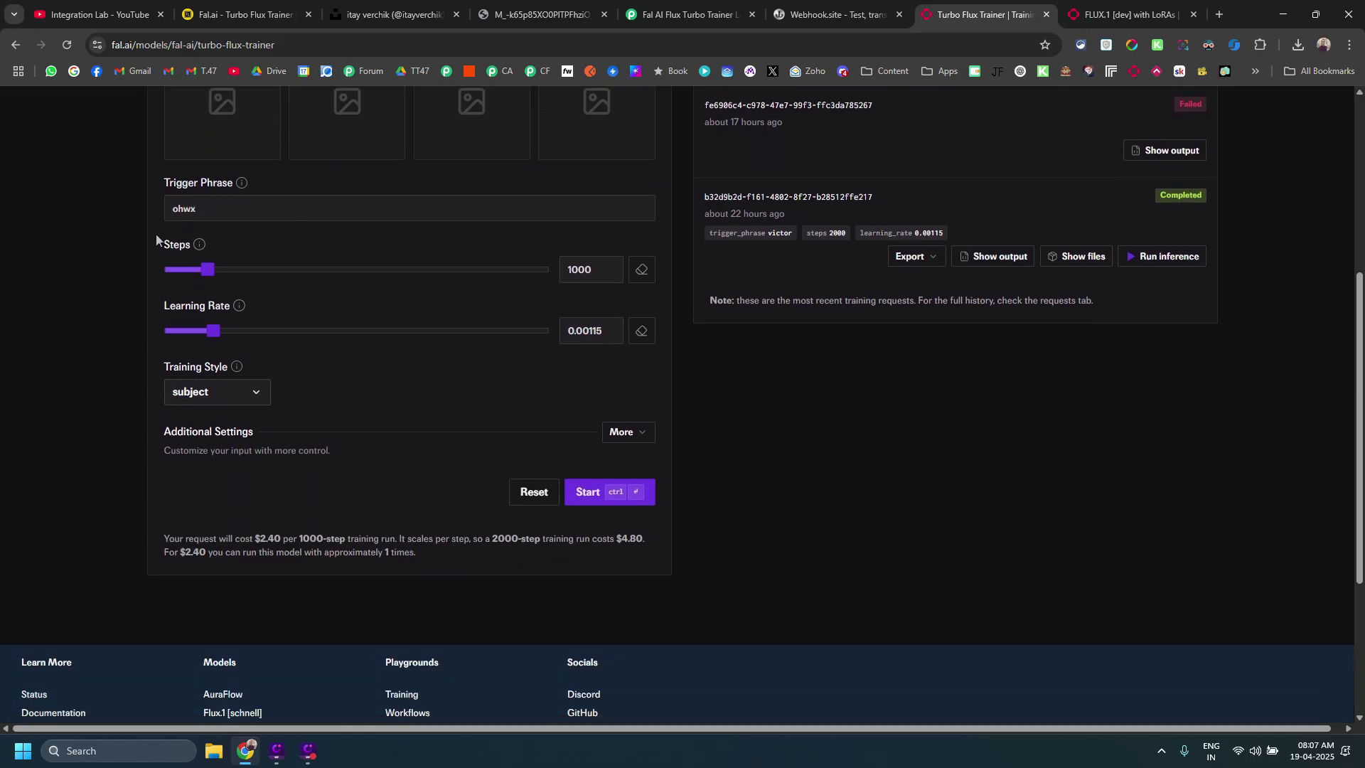
double_click(206, 210)
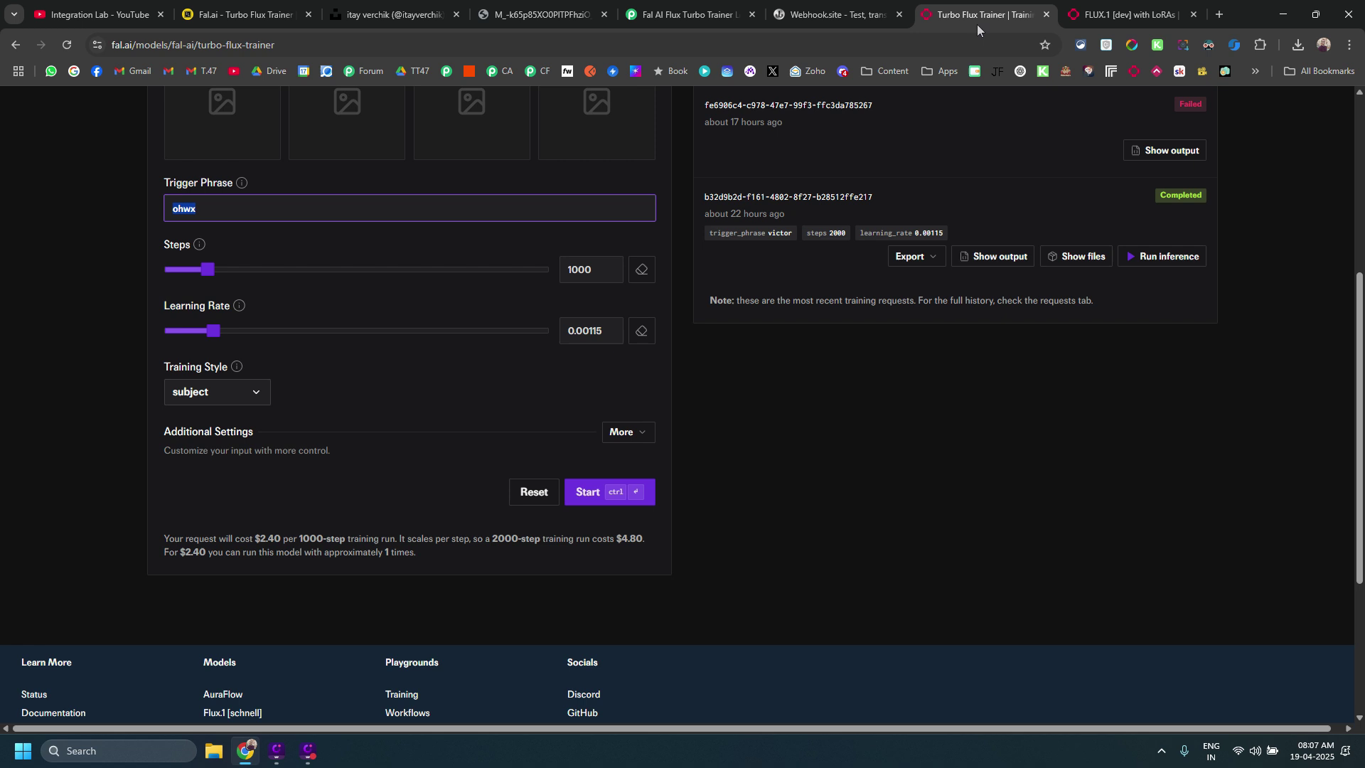
click(1070, 7)
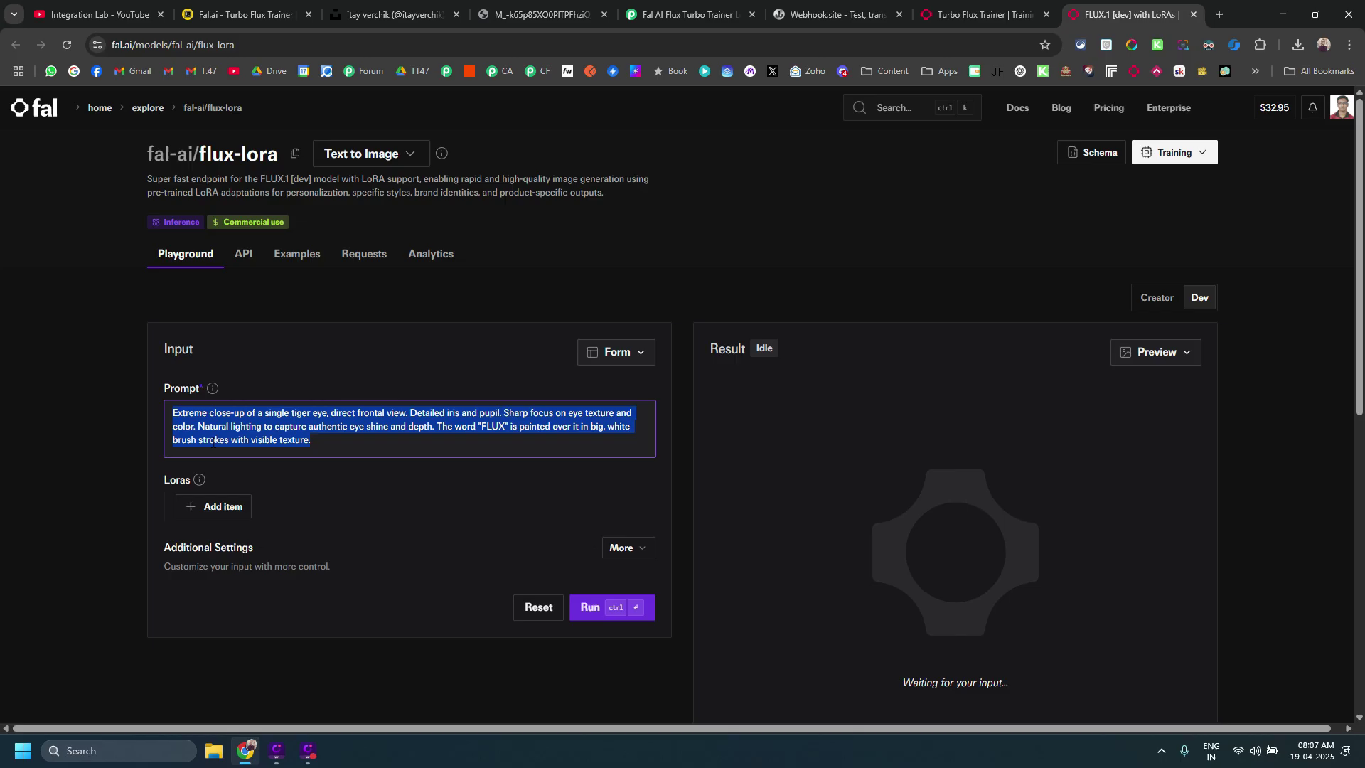
click(984, 13)
click(1078, 8)
key(ctrl+Page_Up)
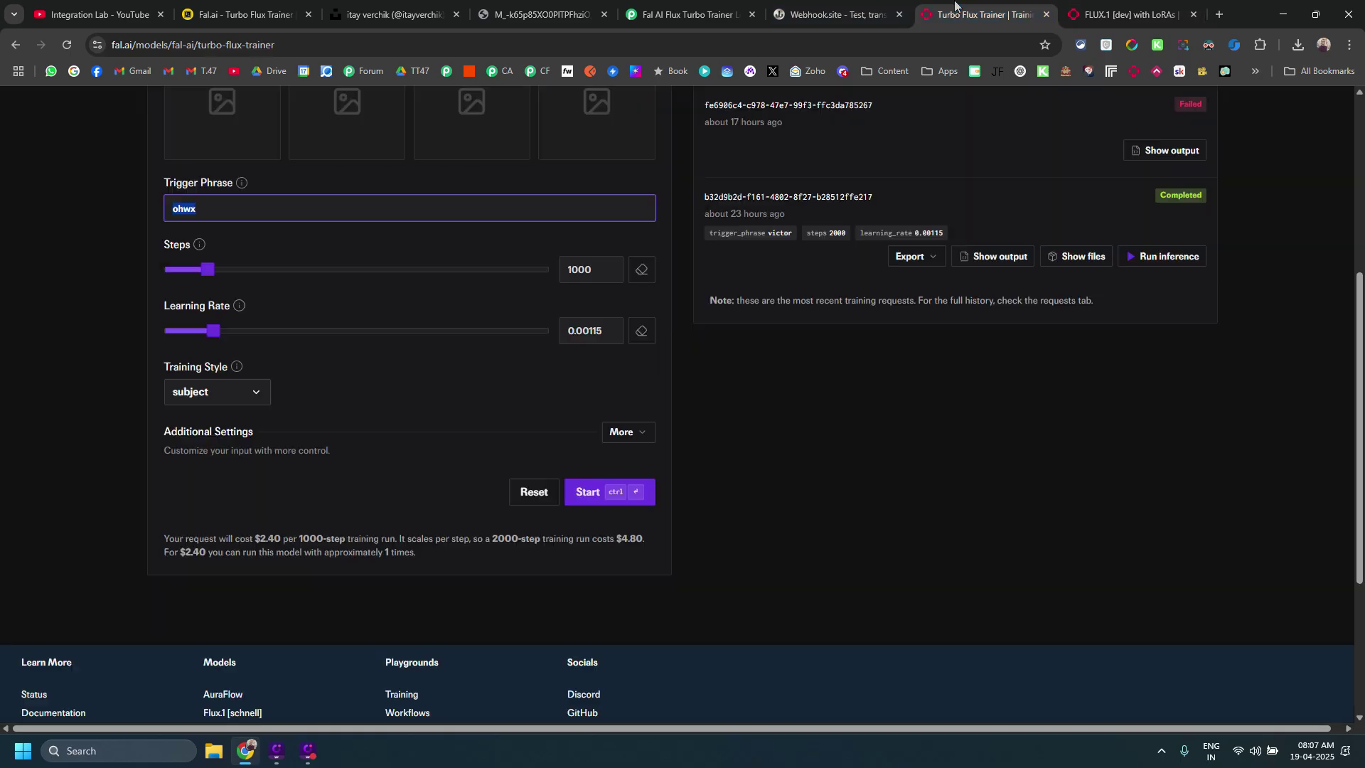
Expand Additional Settings to expose Face Crop, leaving the training style on subject
click(580, 431)
scroll(142, 427, up, 2)
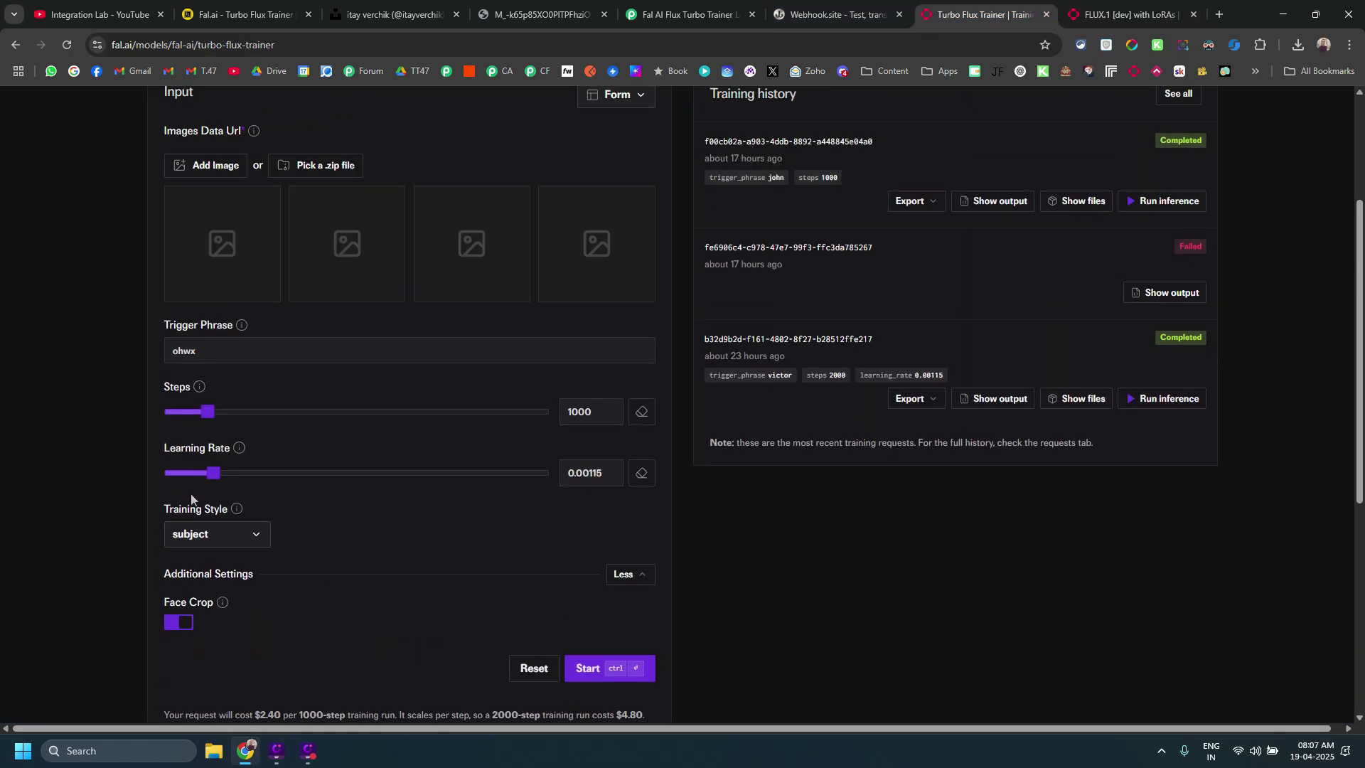
click(185, 539)
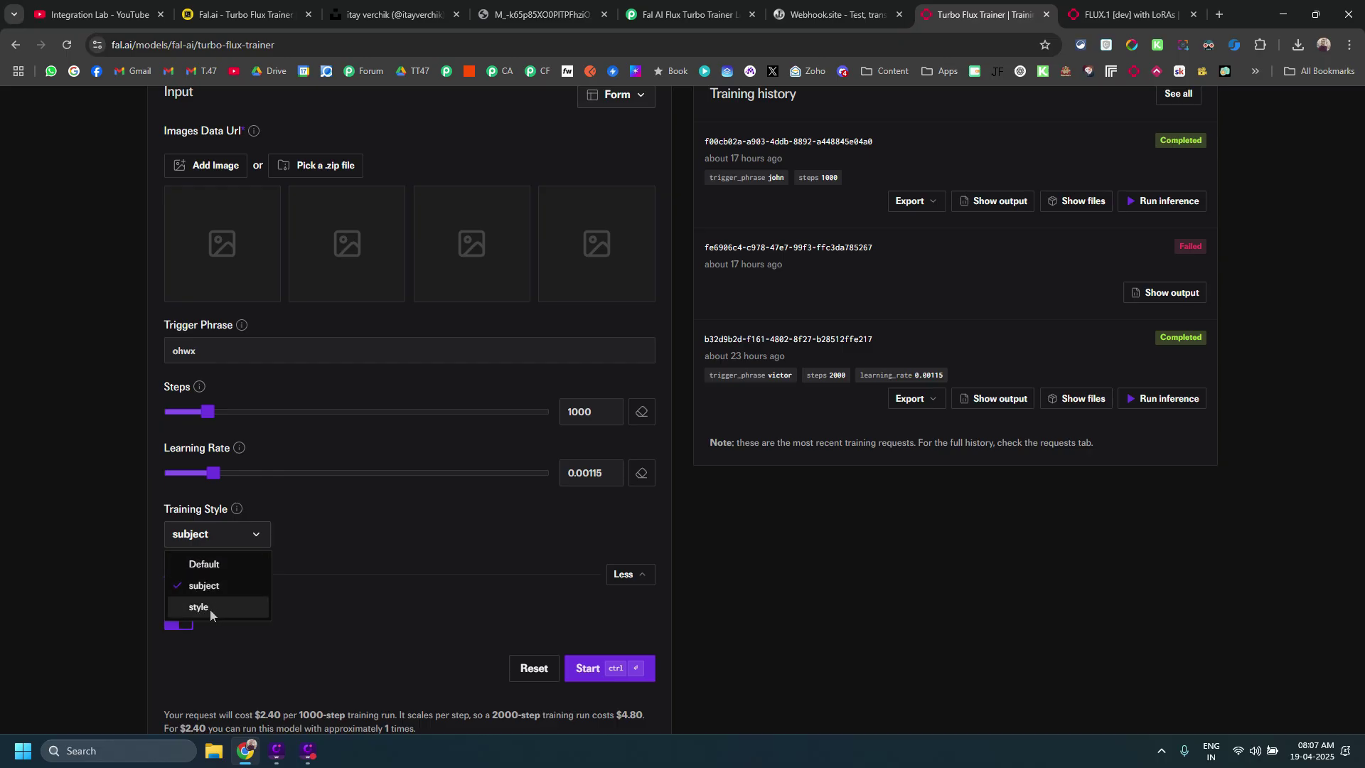
click(96, 496)
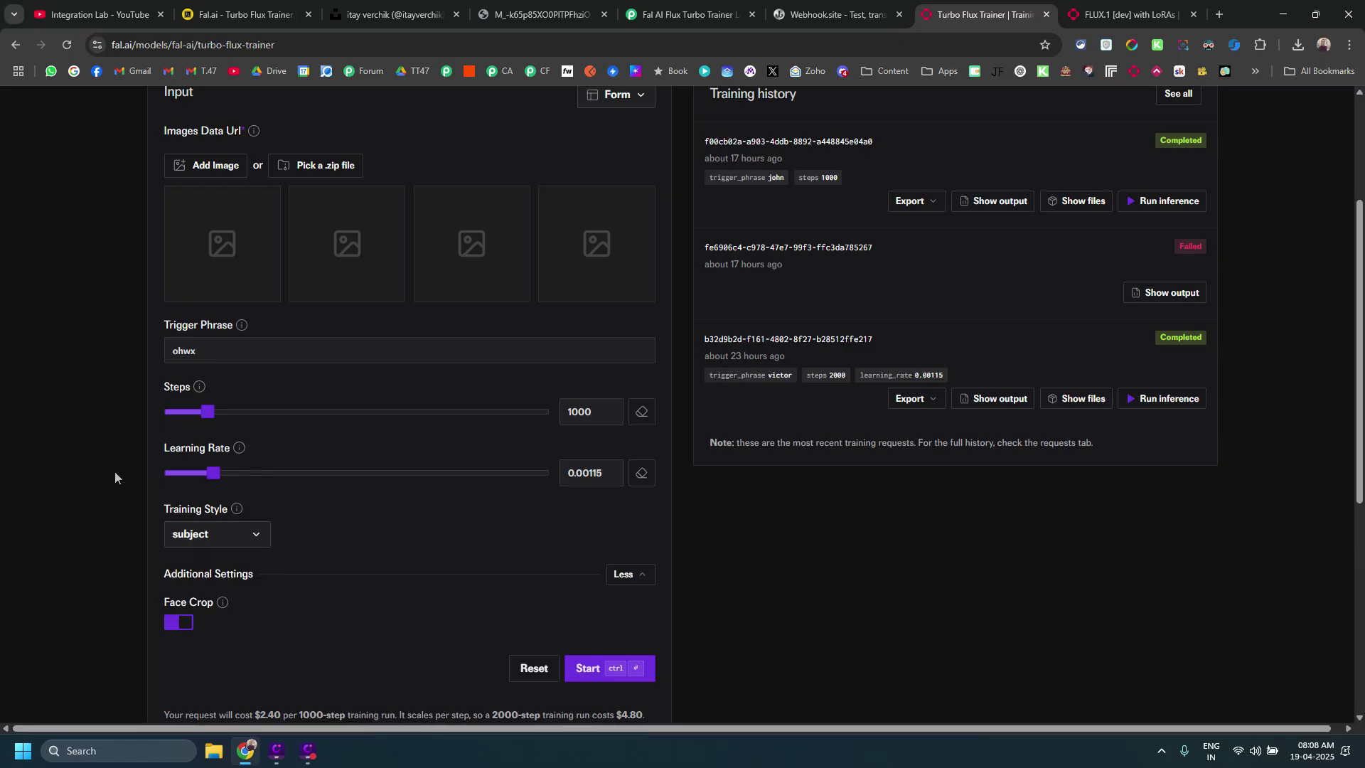
scroll(115, 478, up, 1)
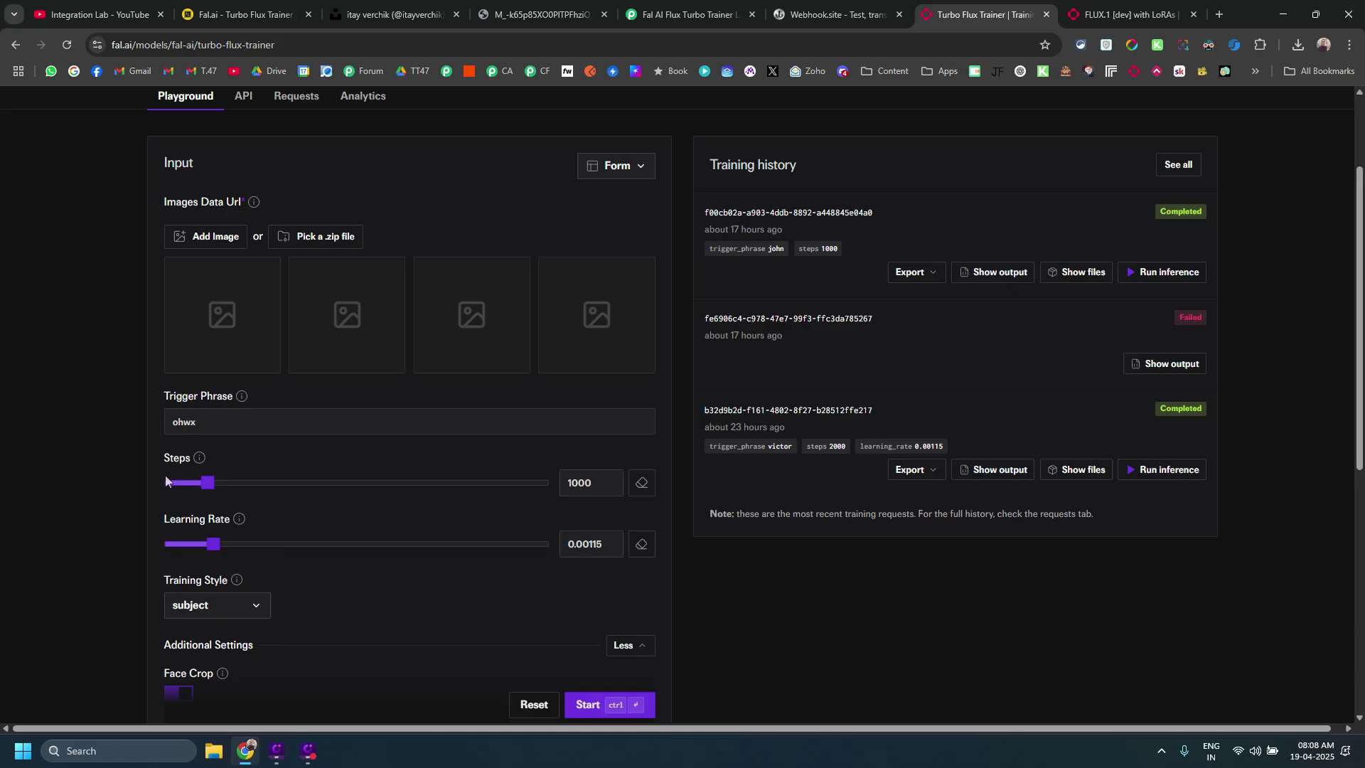
scroll(568, 401, up, 2)
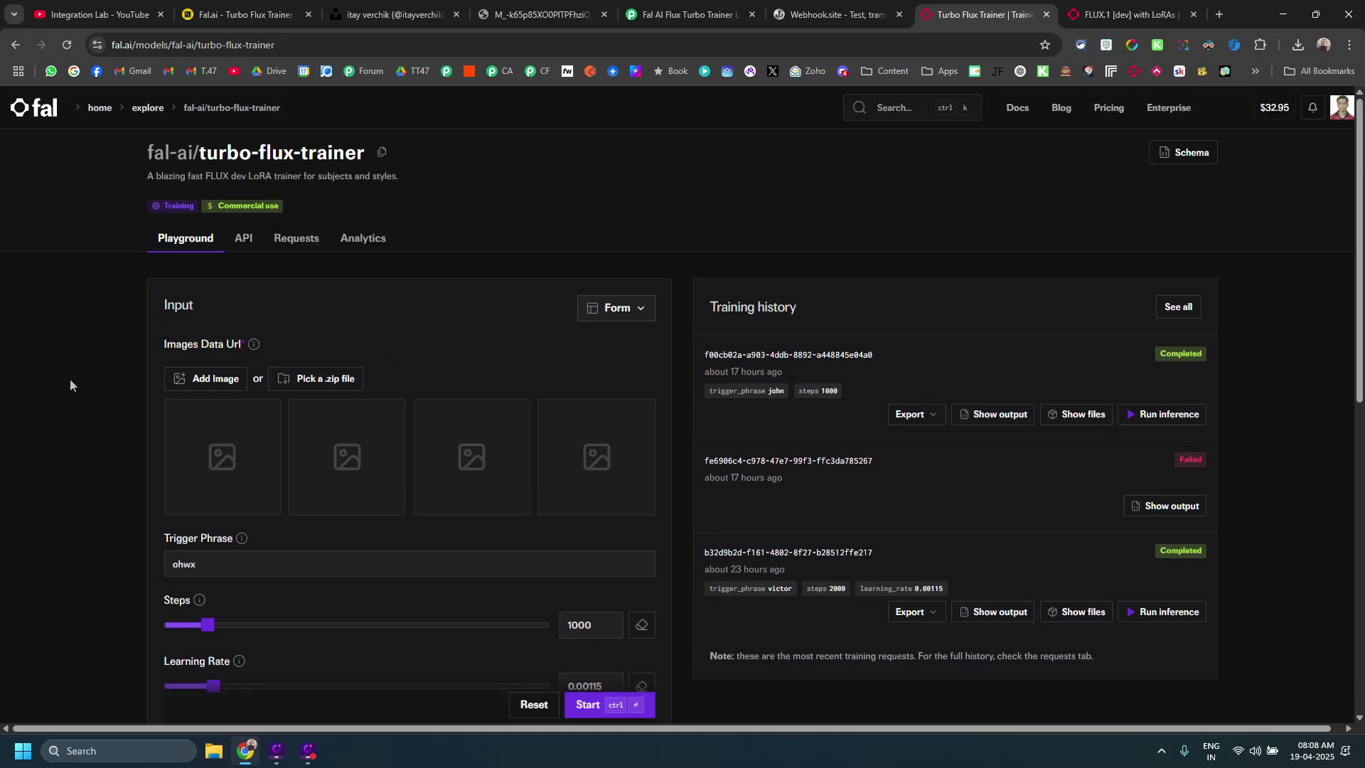
scroll(402, 423, down, 4)
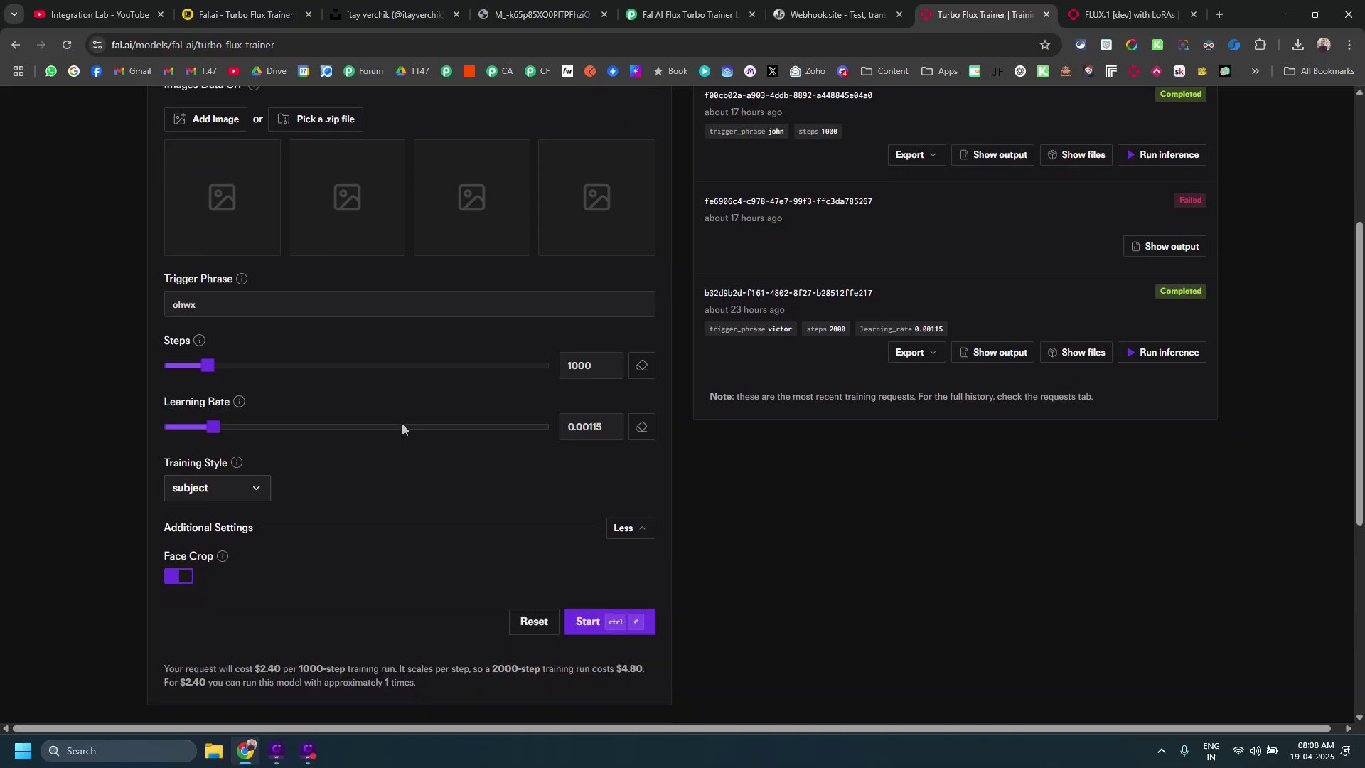
scroll(403, 424, down, 2)
Run inference with the trained LoRA using the prompt 'john as a batman'
scroll(83, 293, up, 6)
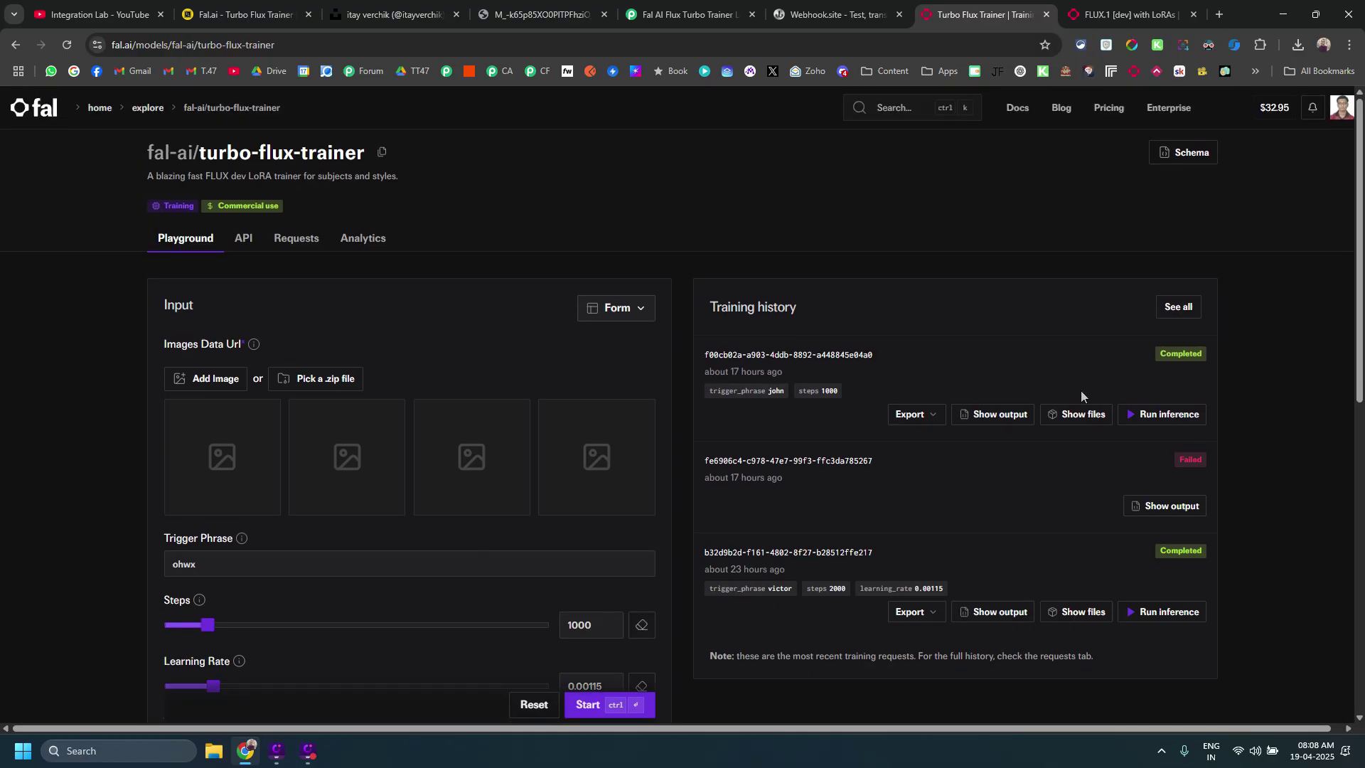
click(1159, 420)
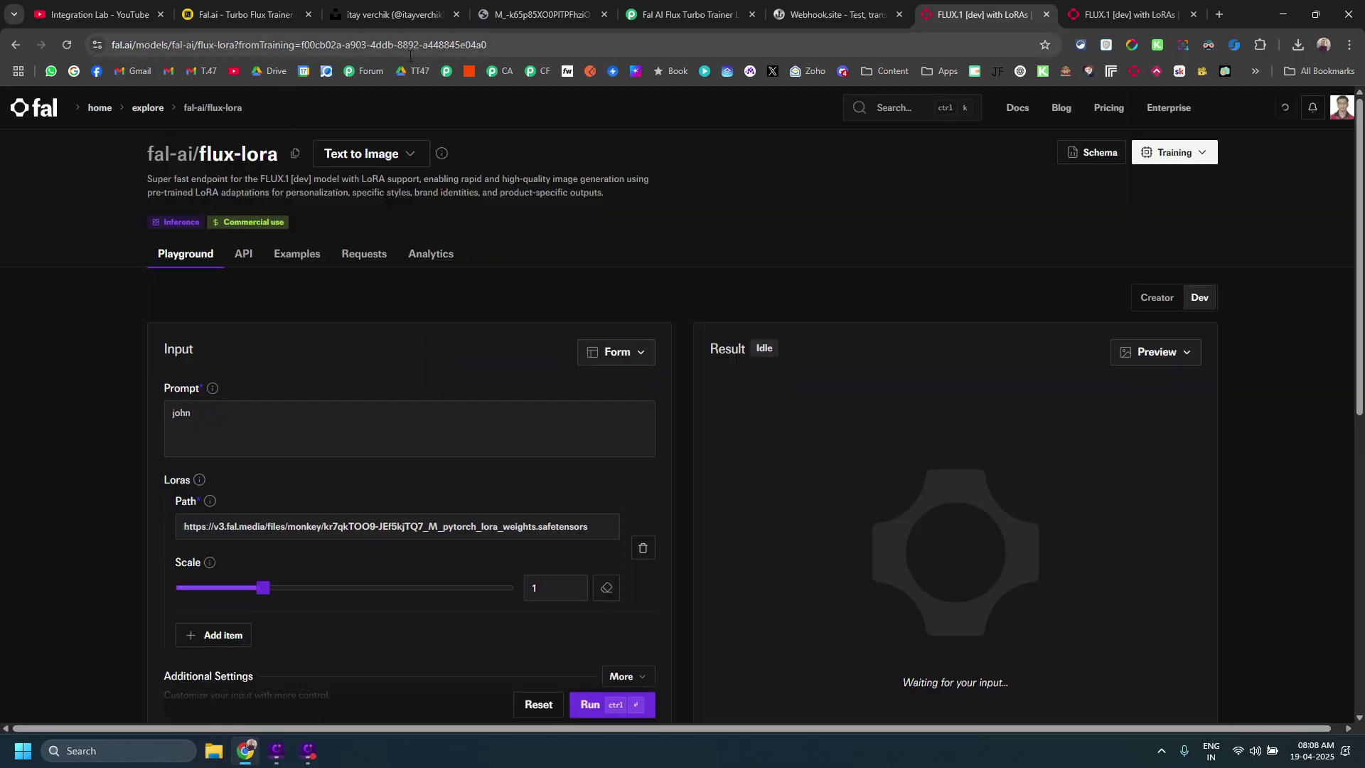
scroll(54, 282, down, 2)
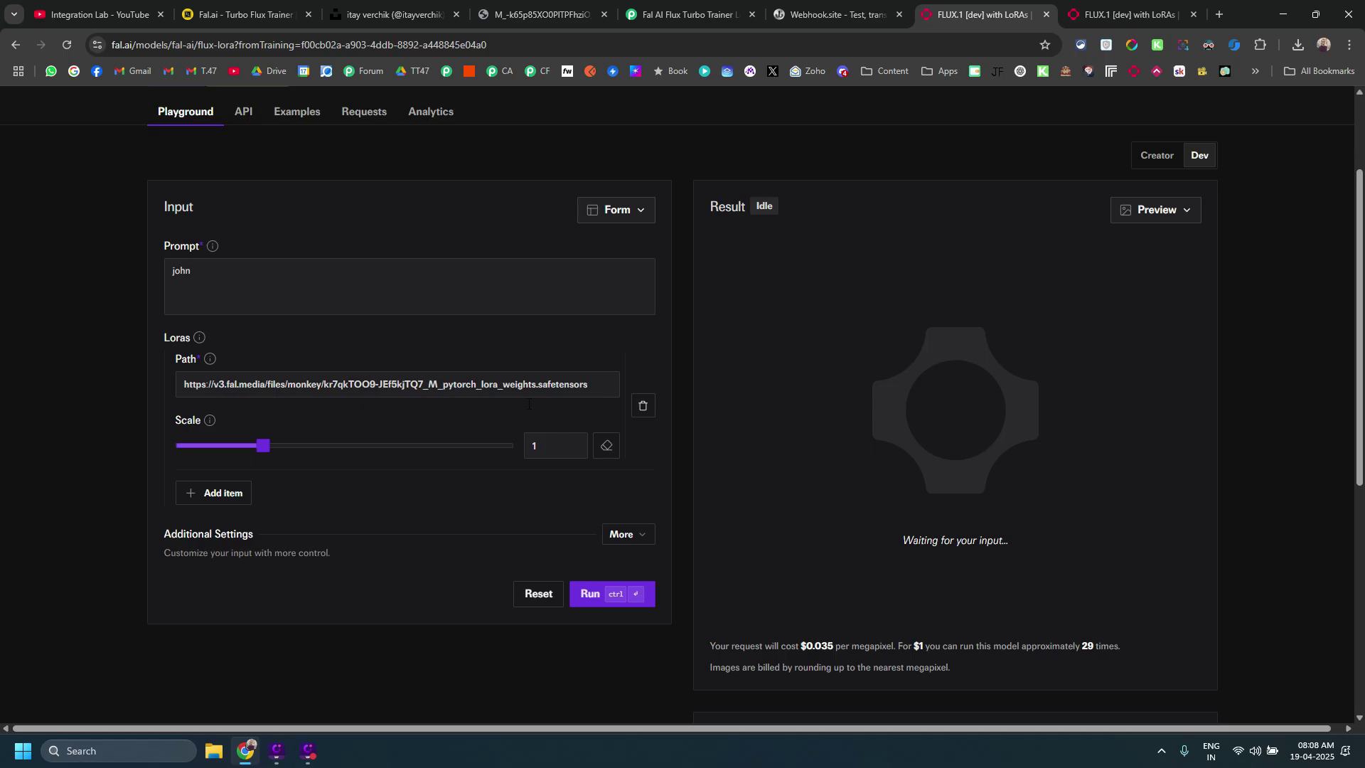
click(225, 282)
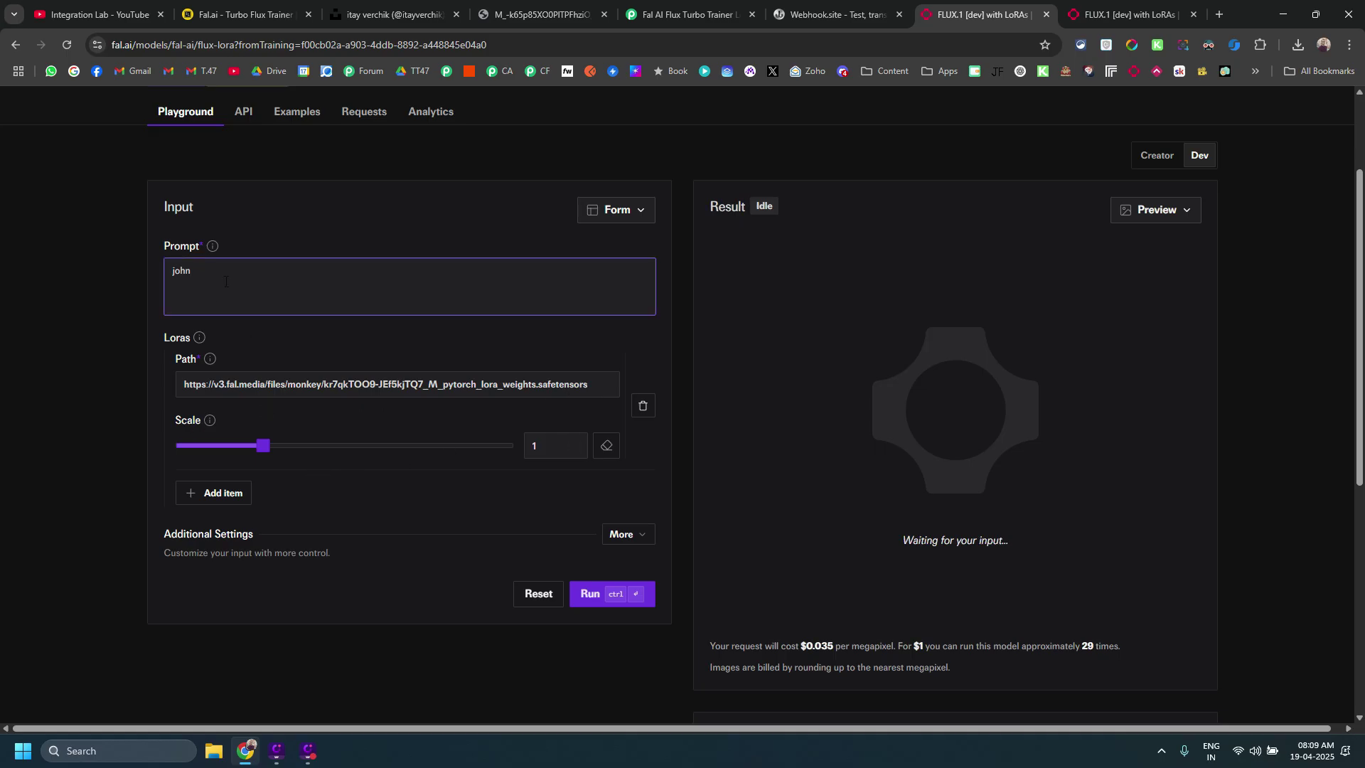
text(as a batman)
click(589, 594)
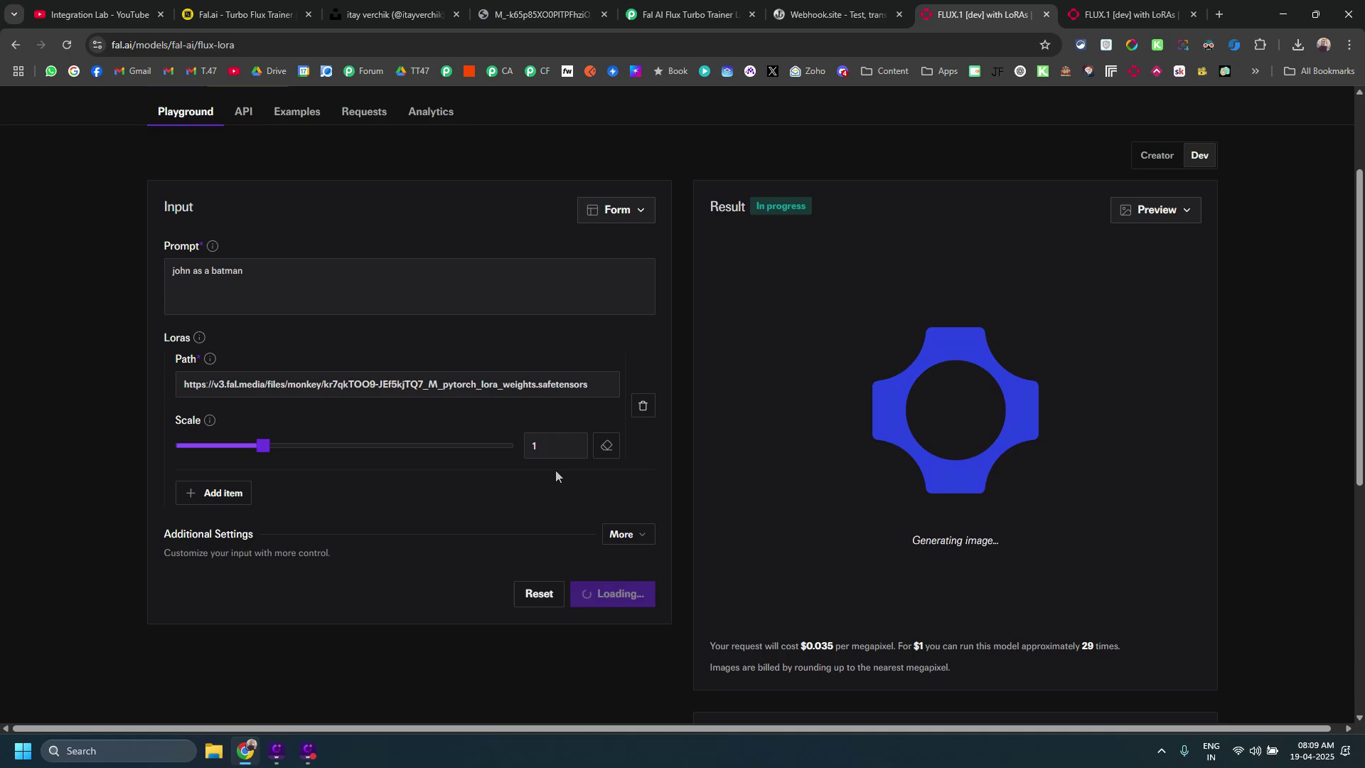
Compare the Batman result against the person's Unsplash photos
click(417, 7)
scroll(908, 450, down, 10)
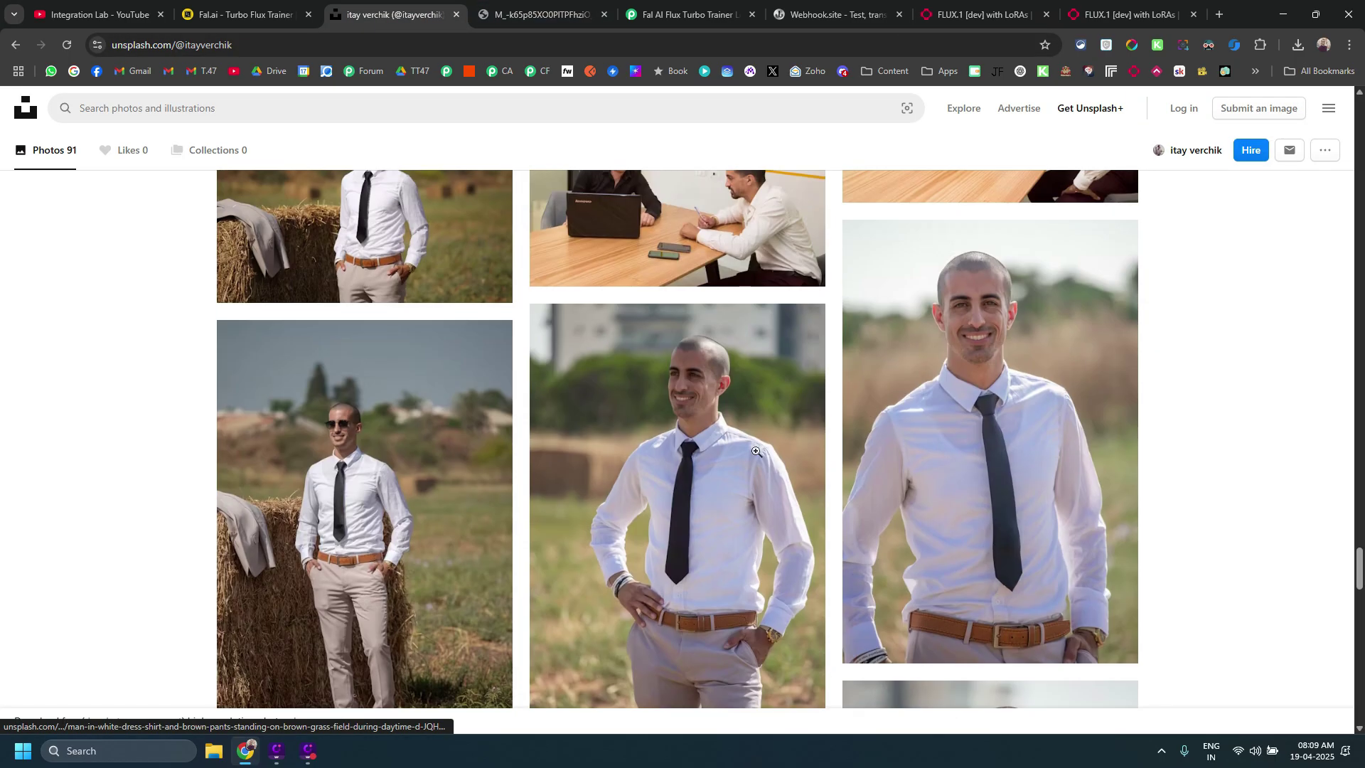
scroll(908, 450, down, 15)
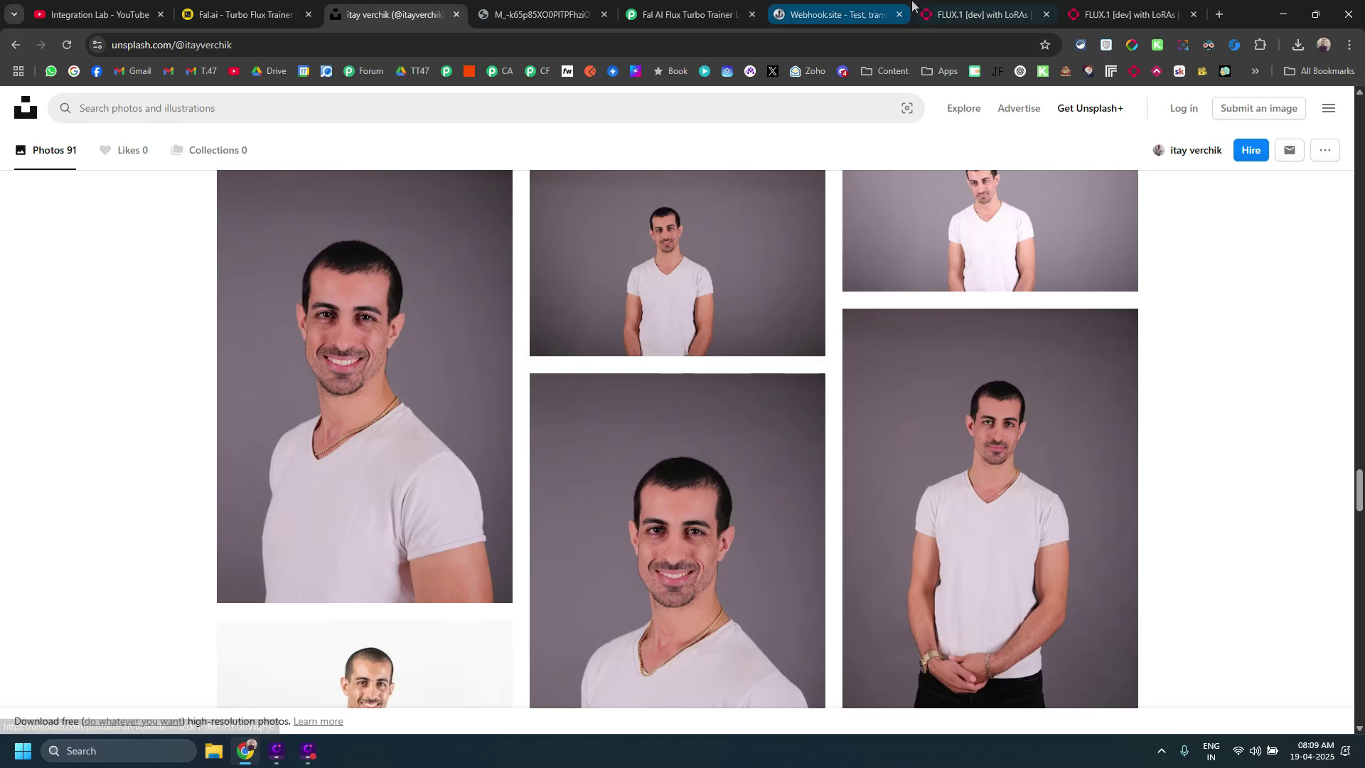
click(949, 14)
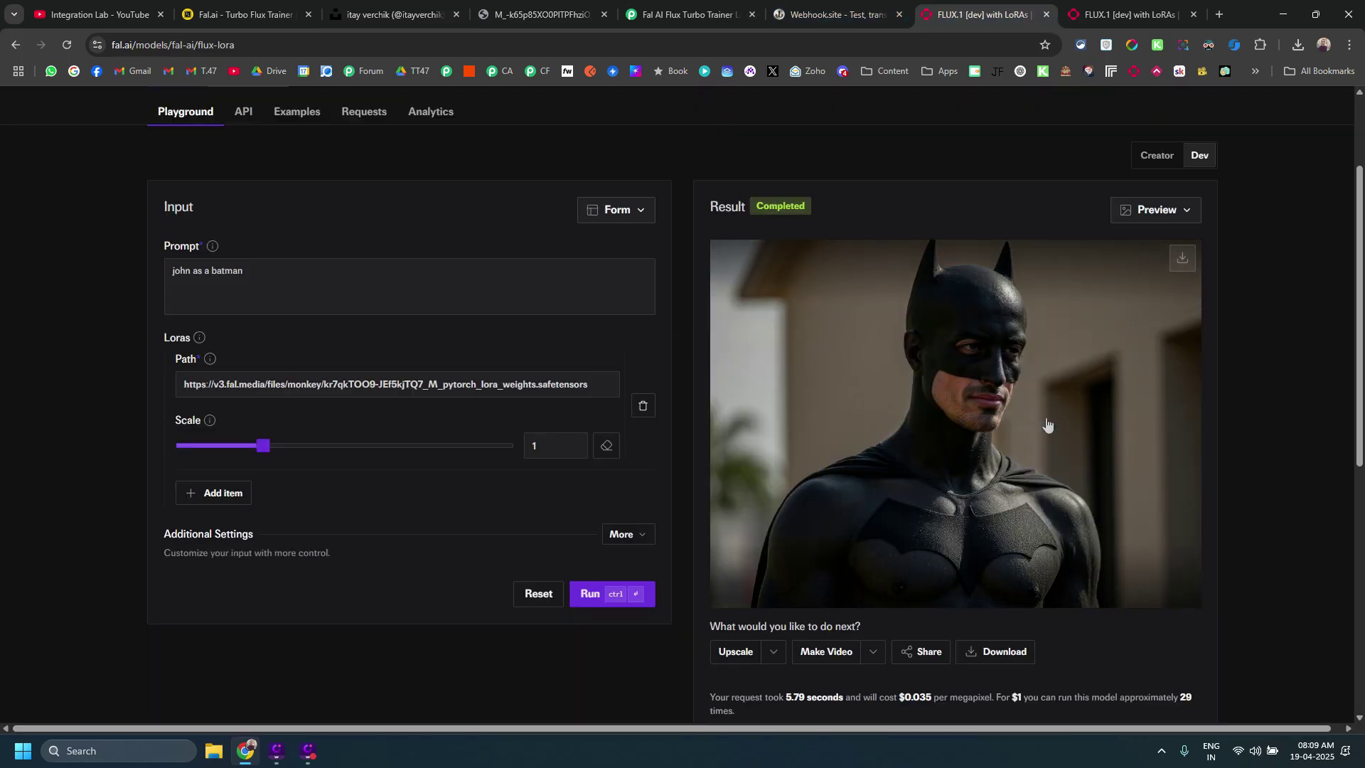
Change the prompt to 'john as a public speaker' and generate the image
double_click(278, 285)
key(BackSpace)
text(public speaker)
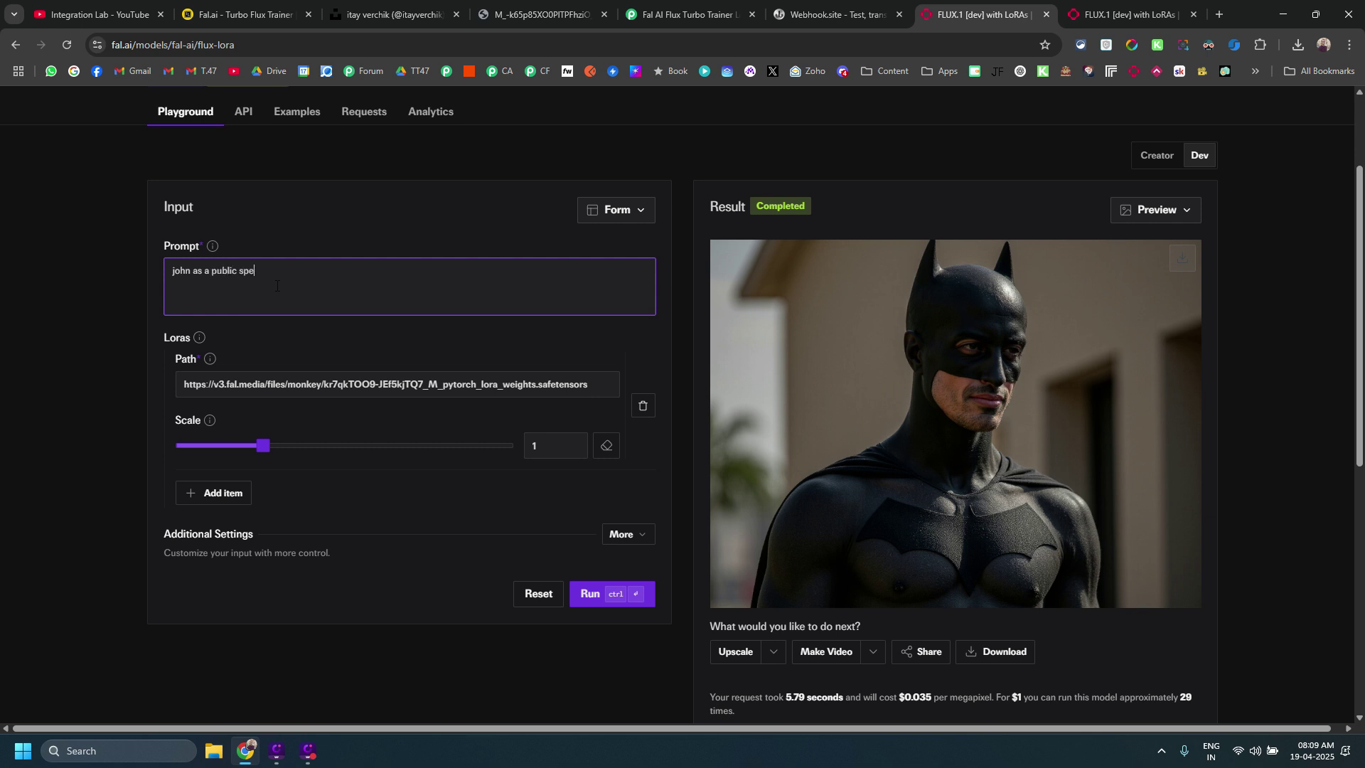
click(588, 593)
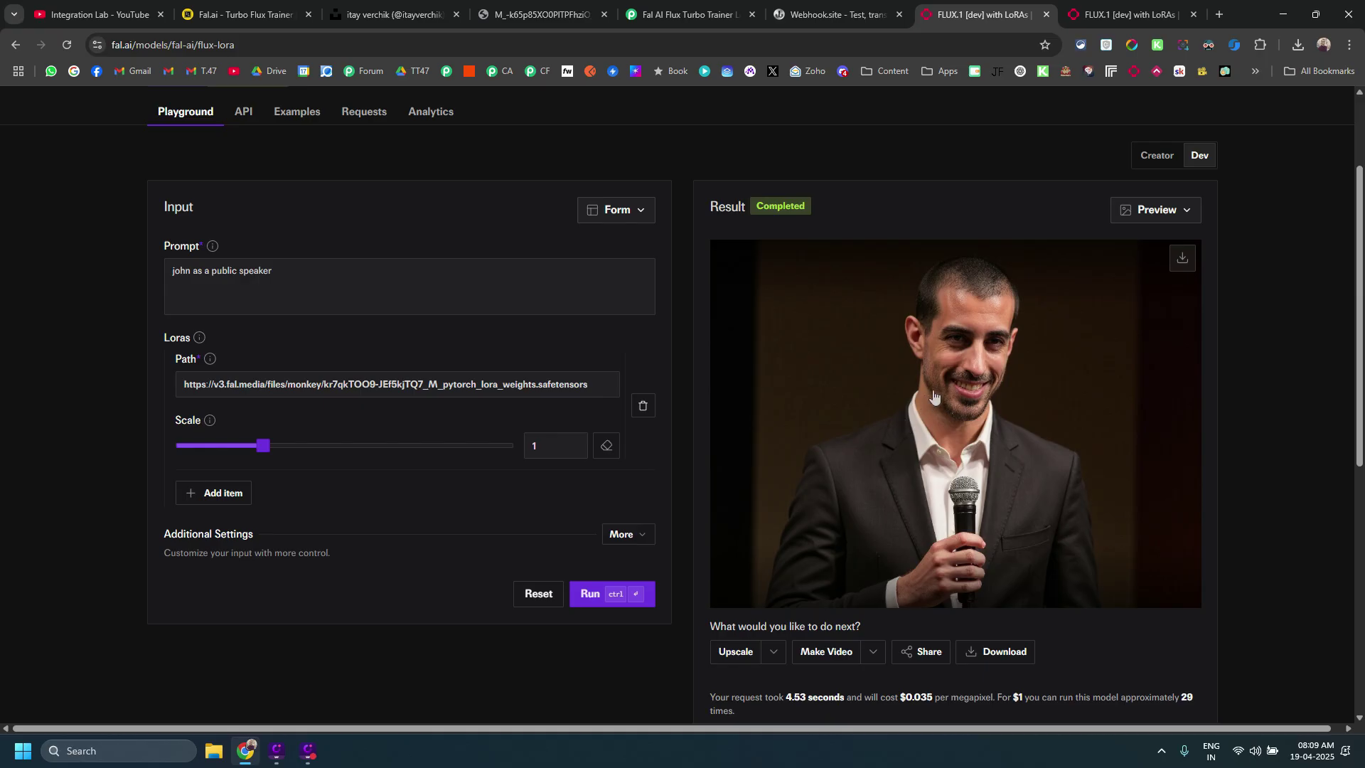
Review the public speaker image, then return to the Pabbly Connect workflow
scroll(921, 395, down, 1)
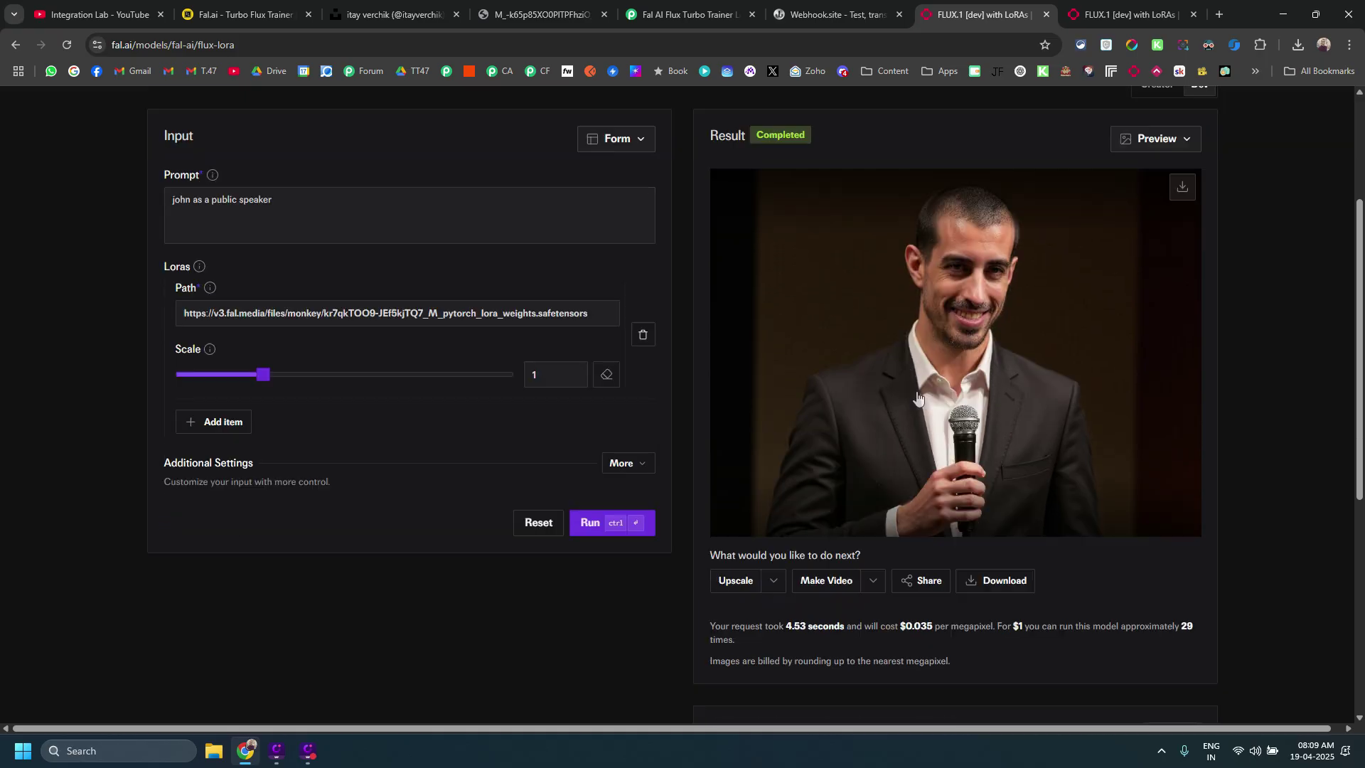
scroll(384, 384, up, 2)
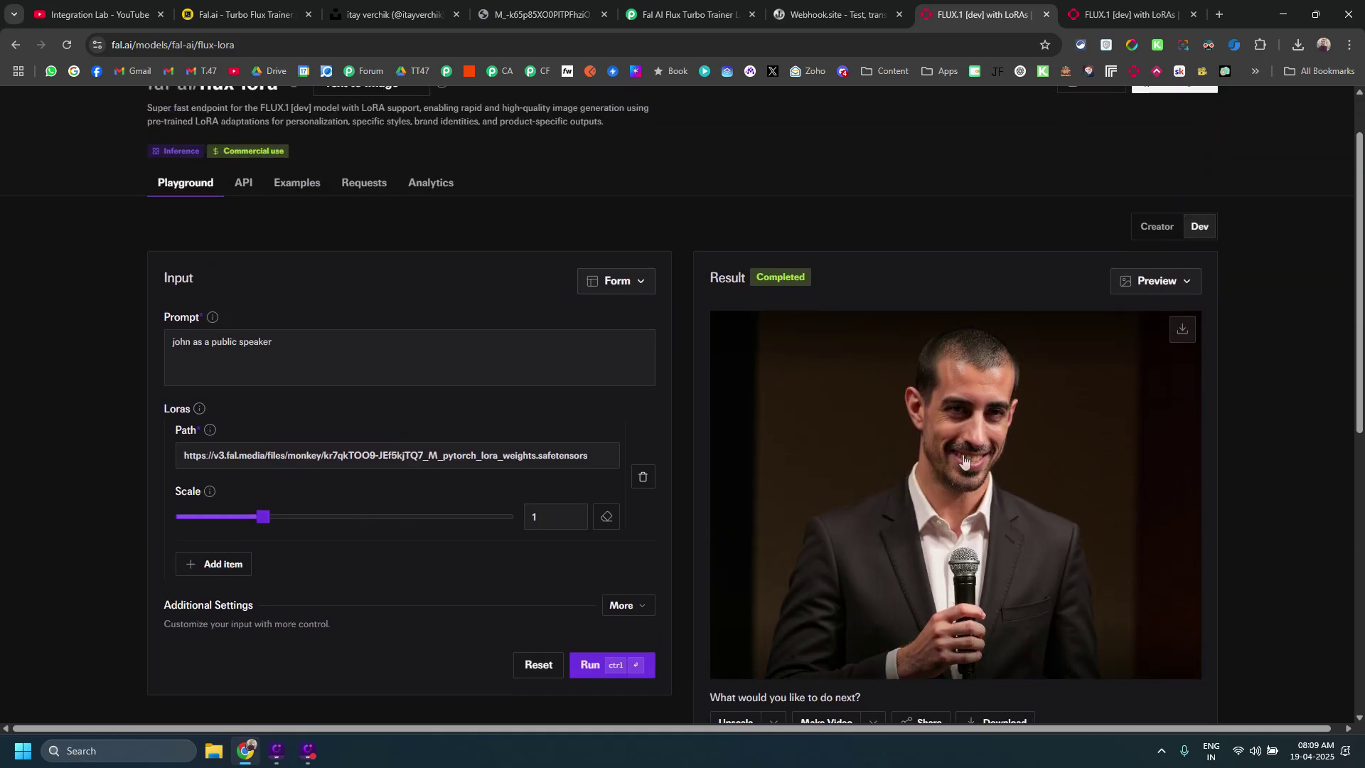
scroll(335, 262, up, 1)
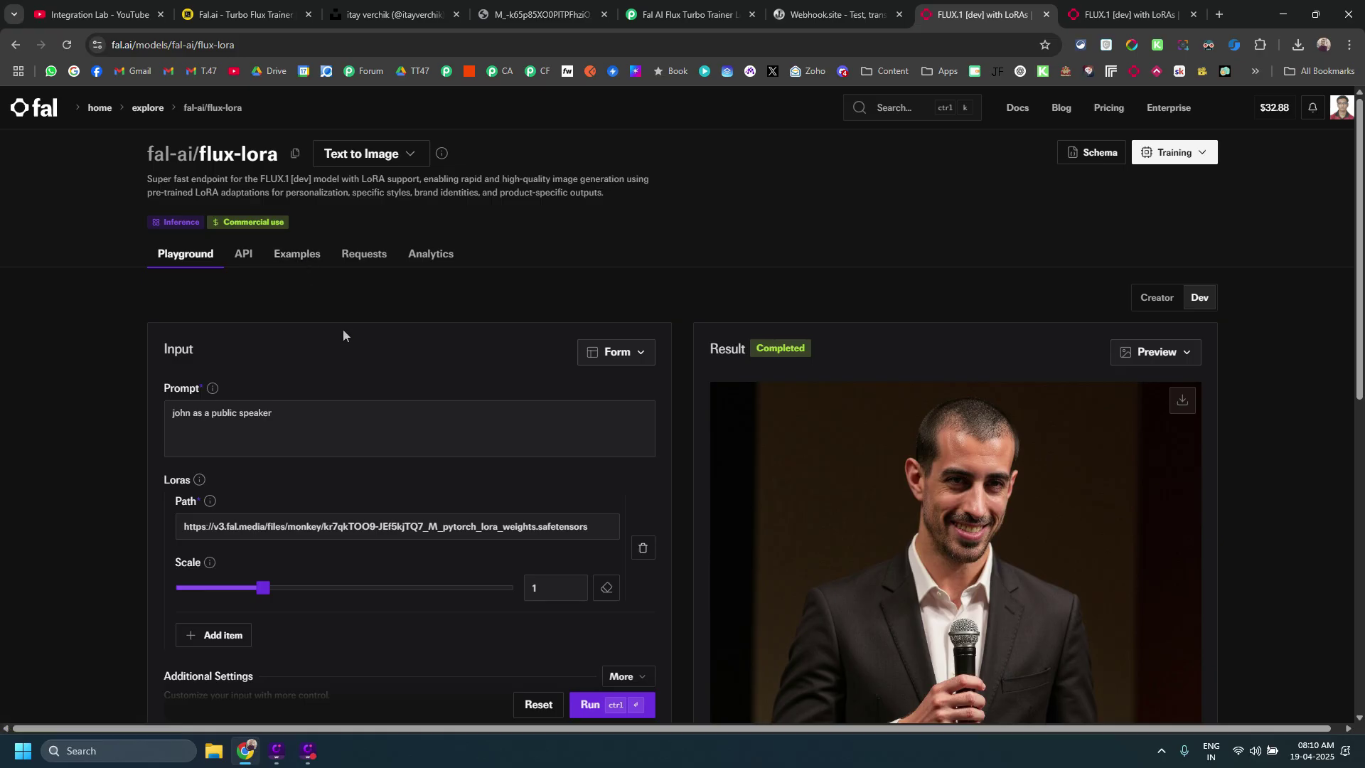
key(ctrl+5)
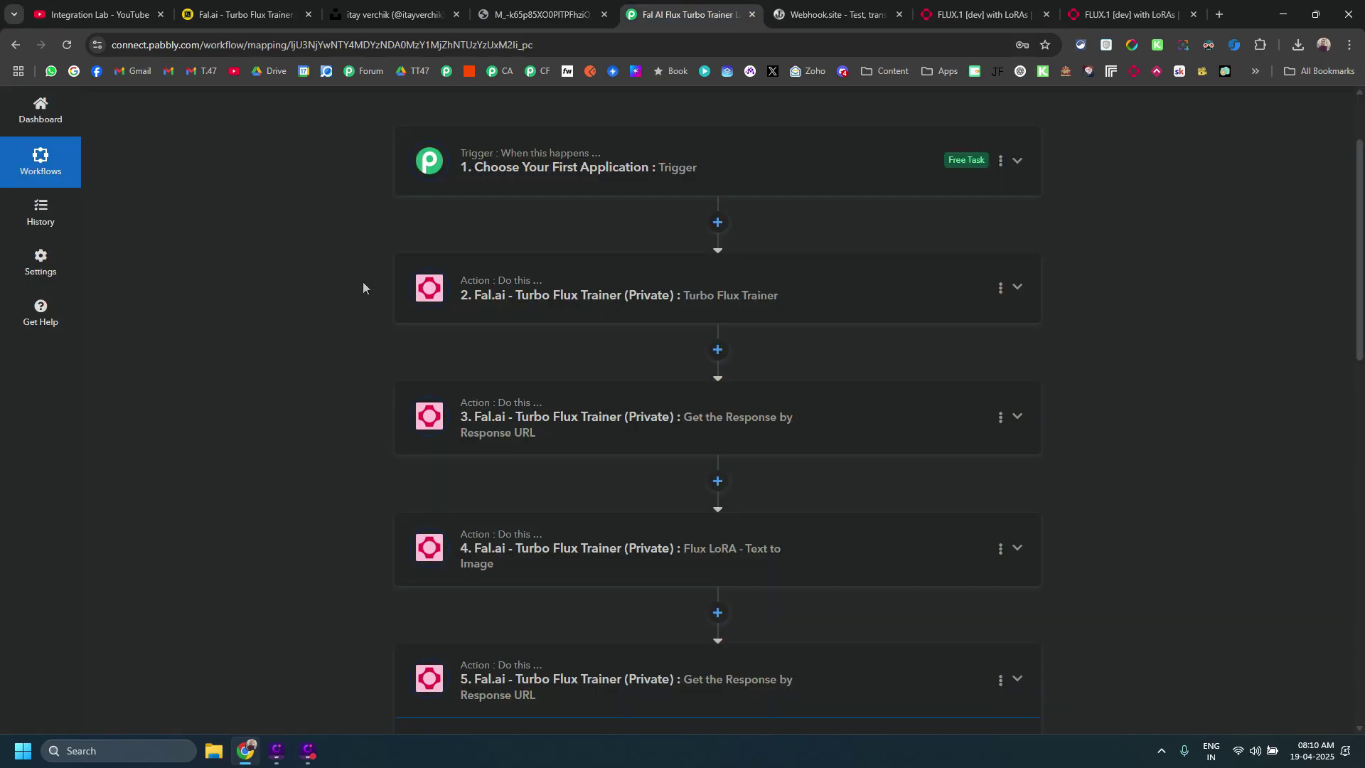
Open the Integration Lab product page and highlight its FAL.AI - TURBO FLUX TRAINER title
click(247, 7)
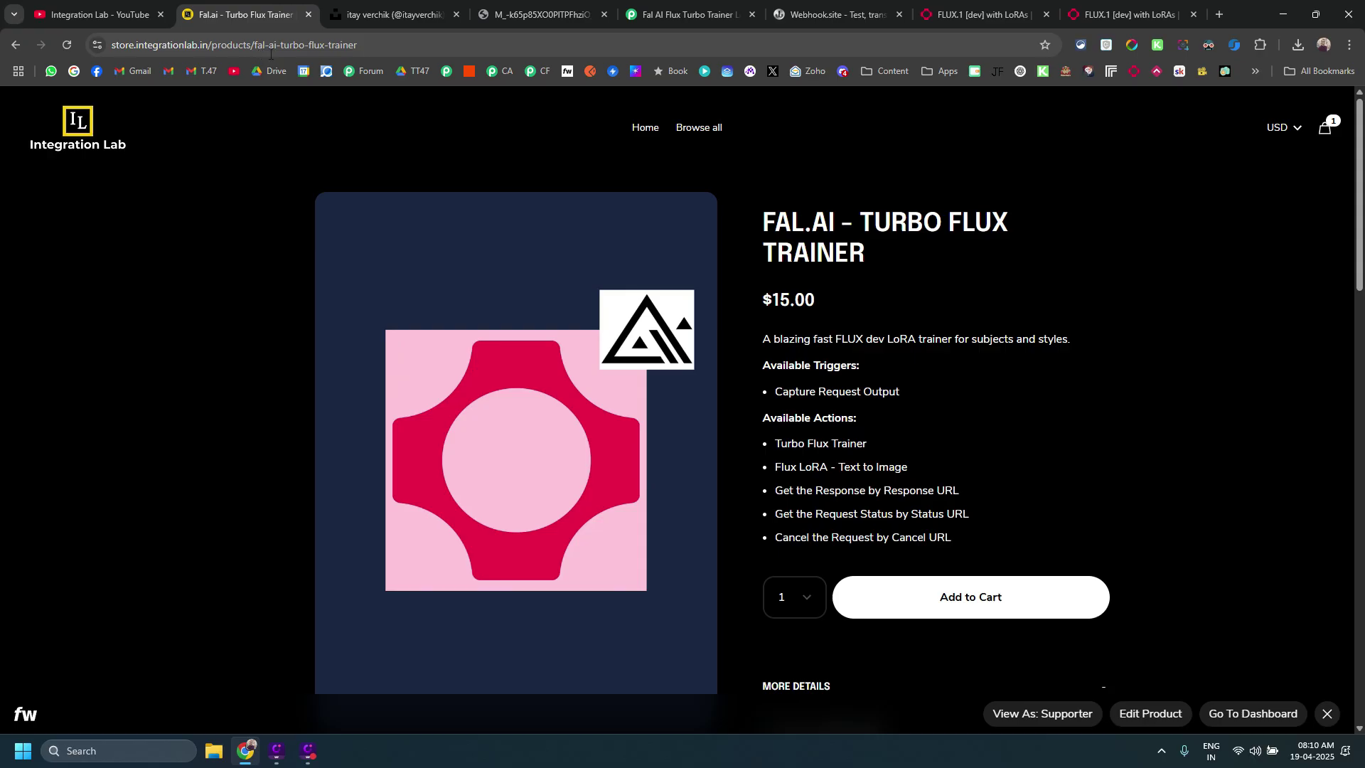
drag(764, 213, 895, 249)
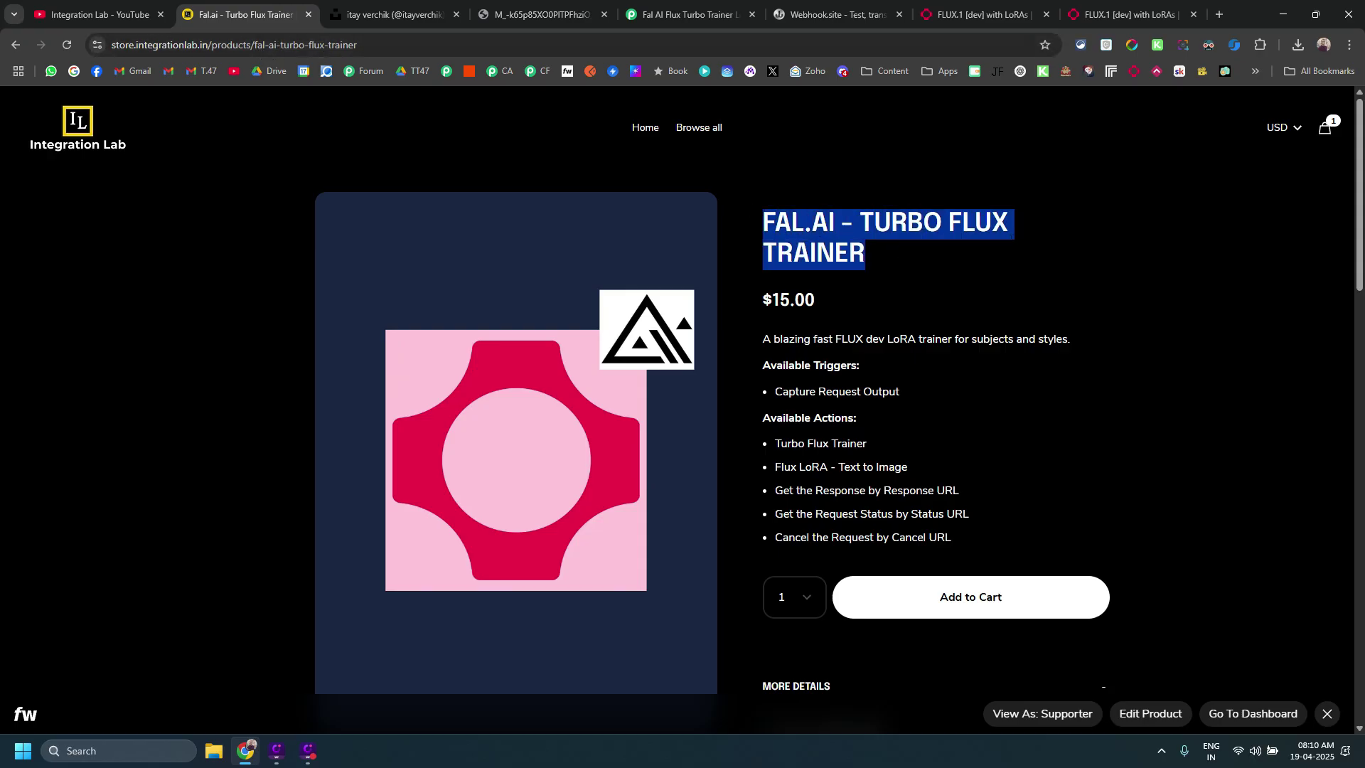
click(893, 254)
Highlight the app's available actions and the 'How to access the app?' bullets
scroll(938, 410, down, 2)
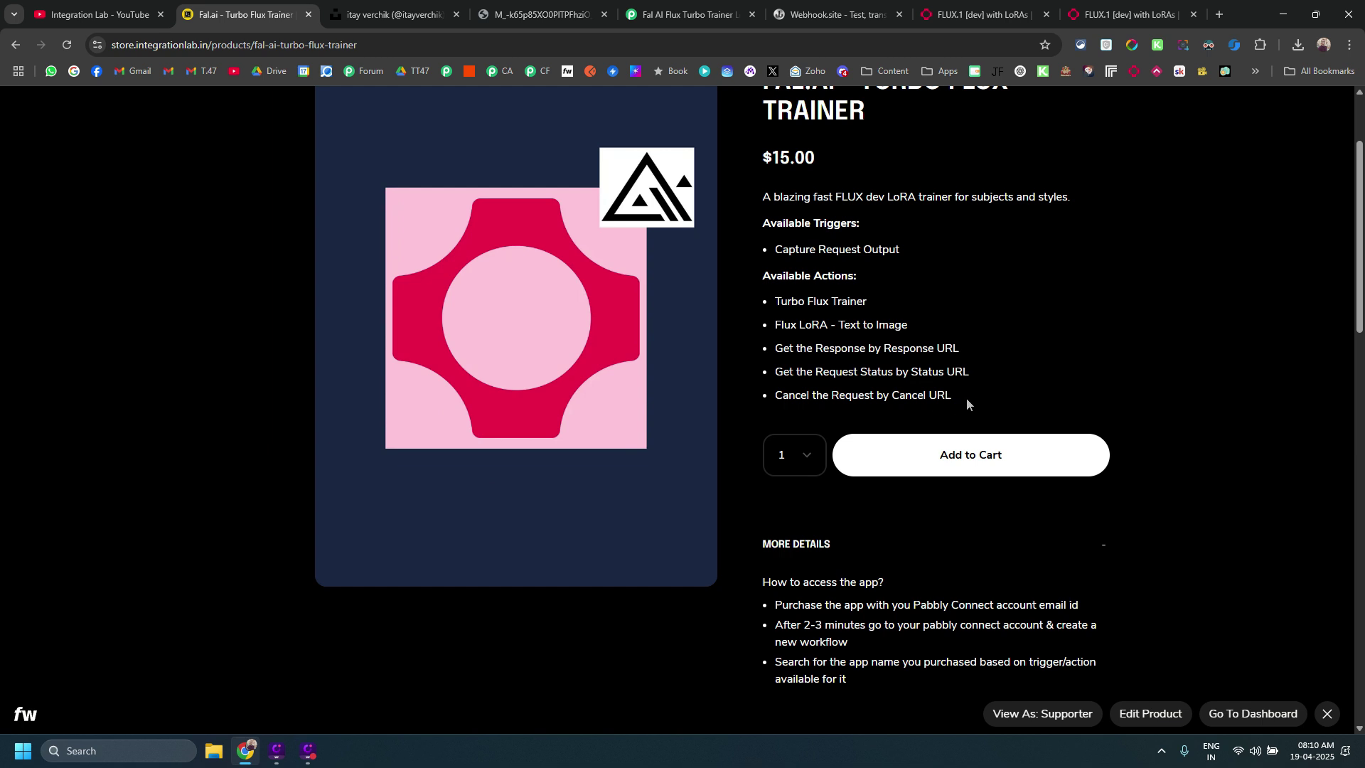
drag(967, 398, 812, 300)
click(920, 266)
drag(921, 261, 775, 250)
scroll(832, 332, up, 1)
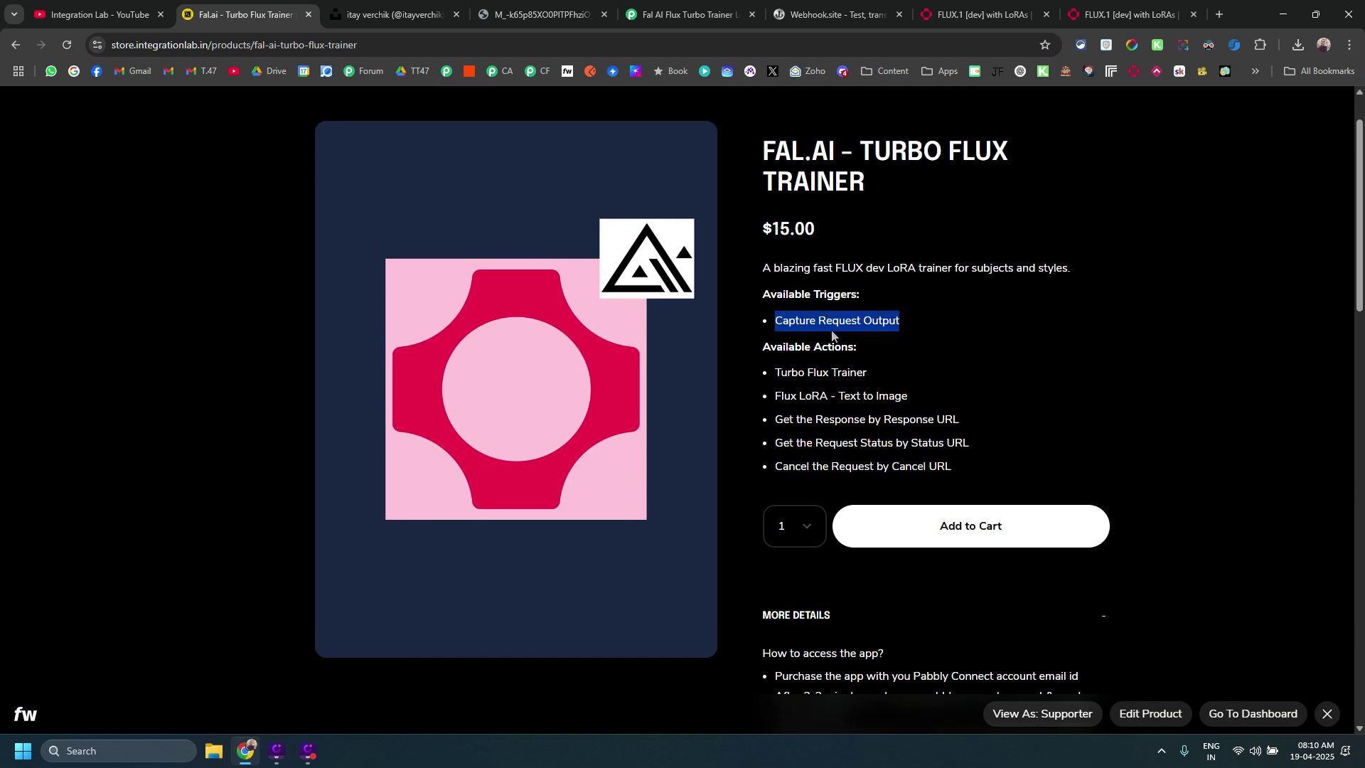
scroll(842, 335, down, 1)
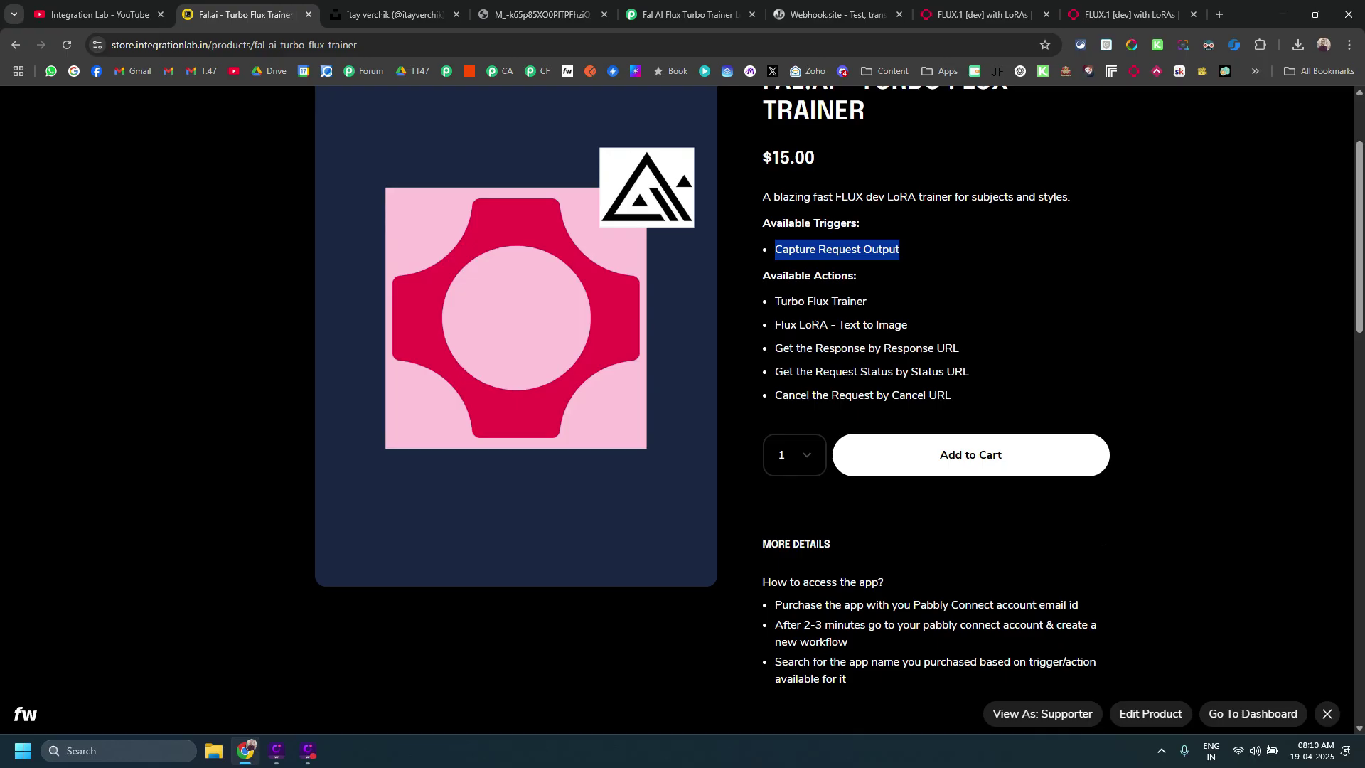
click(857, 348)
scroll(860, 351, down, 4)
scroll(859, 351, up, 4)
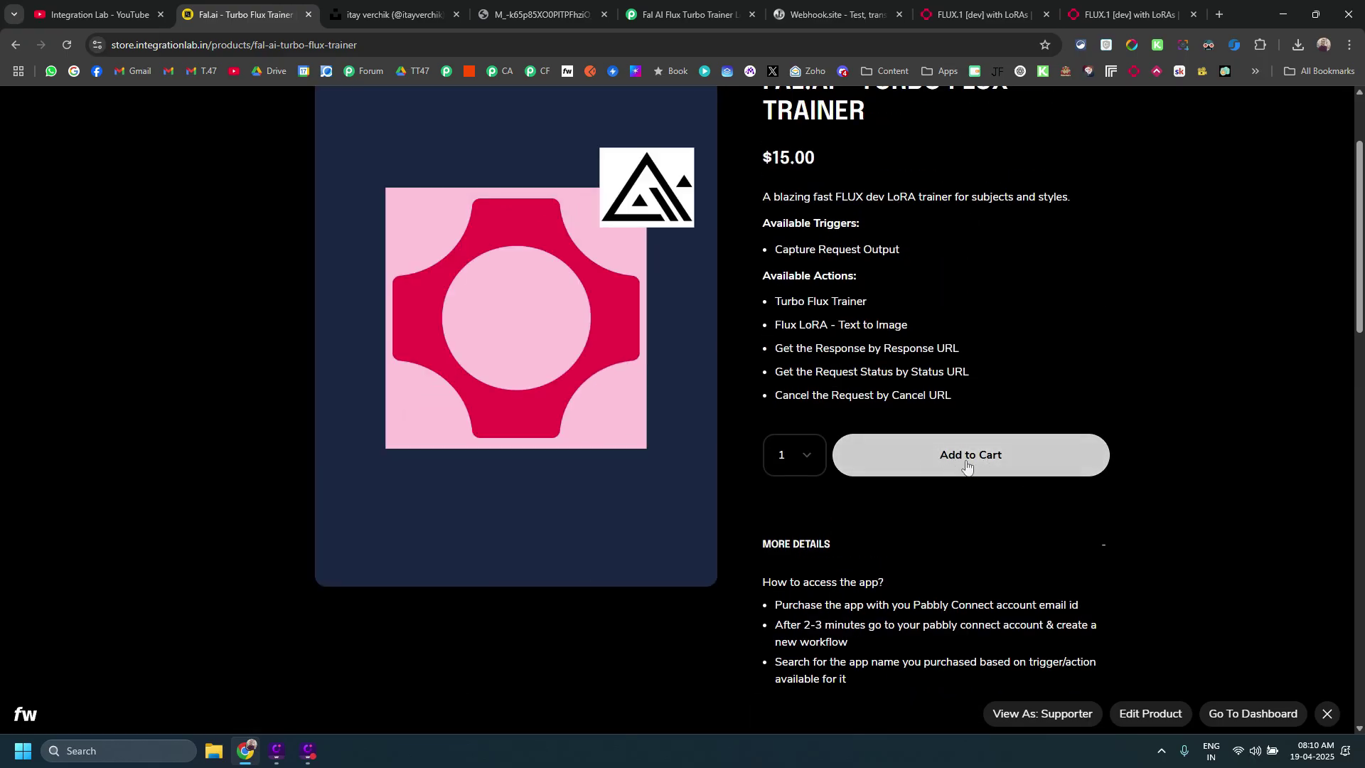
scroll(969, 463, down, 2)
scroll(800, 480, up, 3)
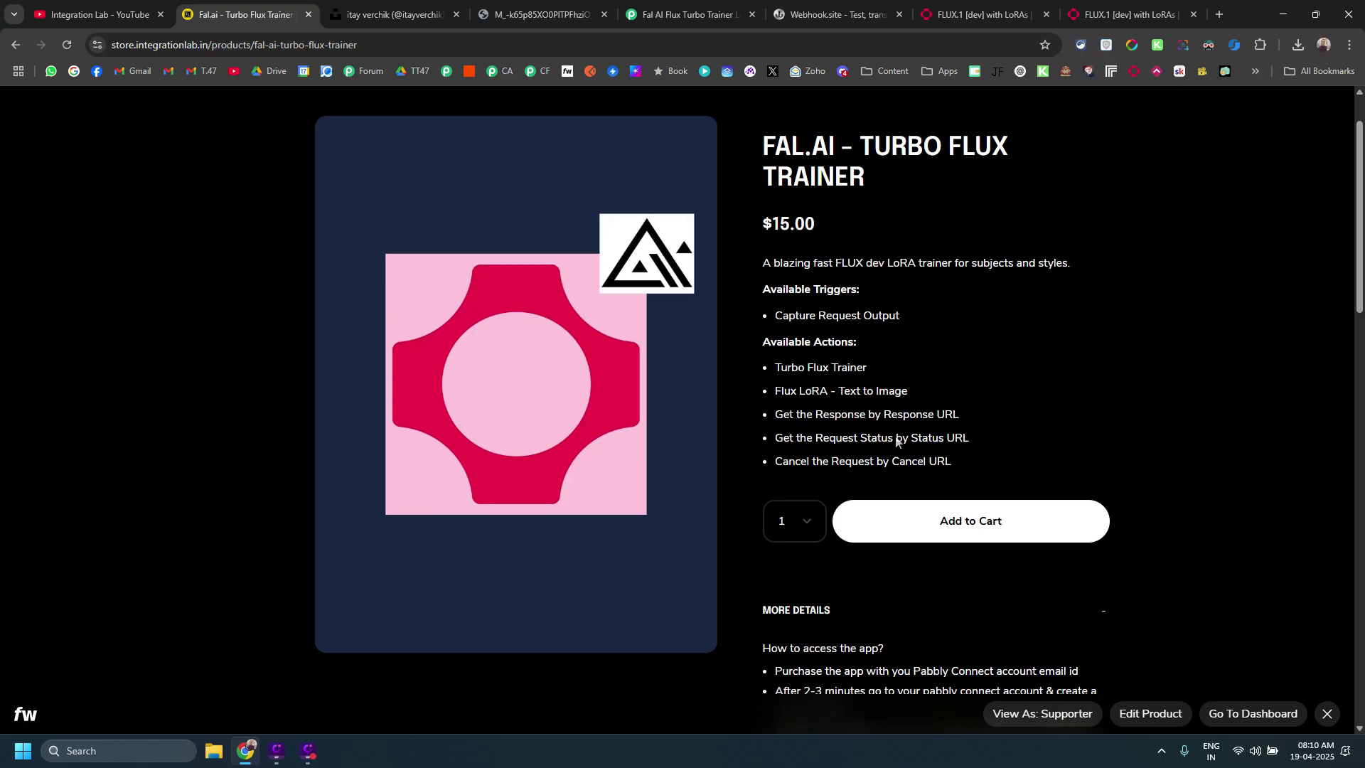
scroll(889, 455, down, 4)
drag(889, 471, 768, 394)
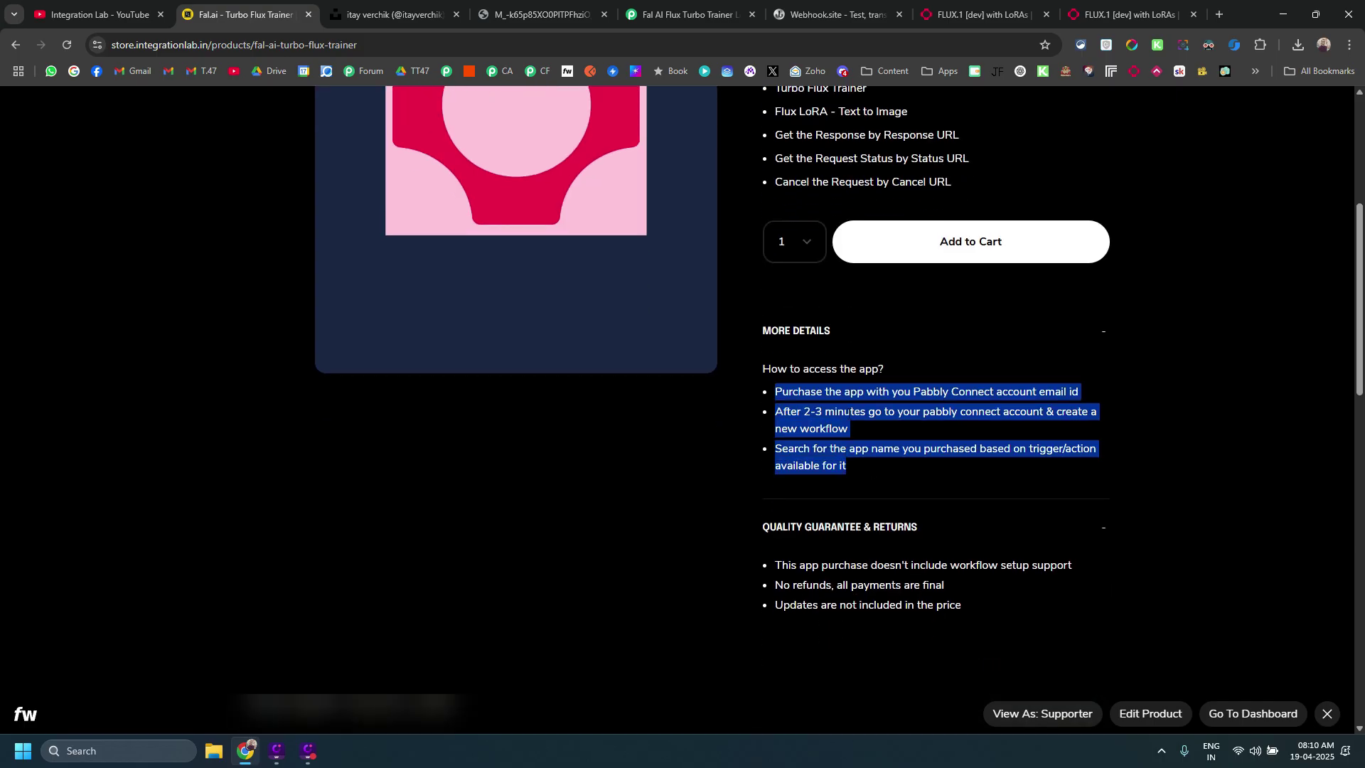
scroll(670, 235, up, 3)
Expand the workflow's Turbo Flux Trainer step to review its image URL, trigger phrase and steps
click(683, 14)
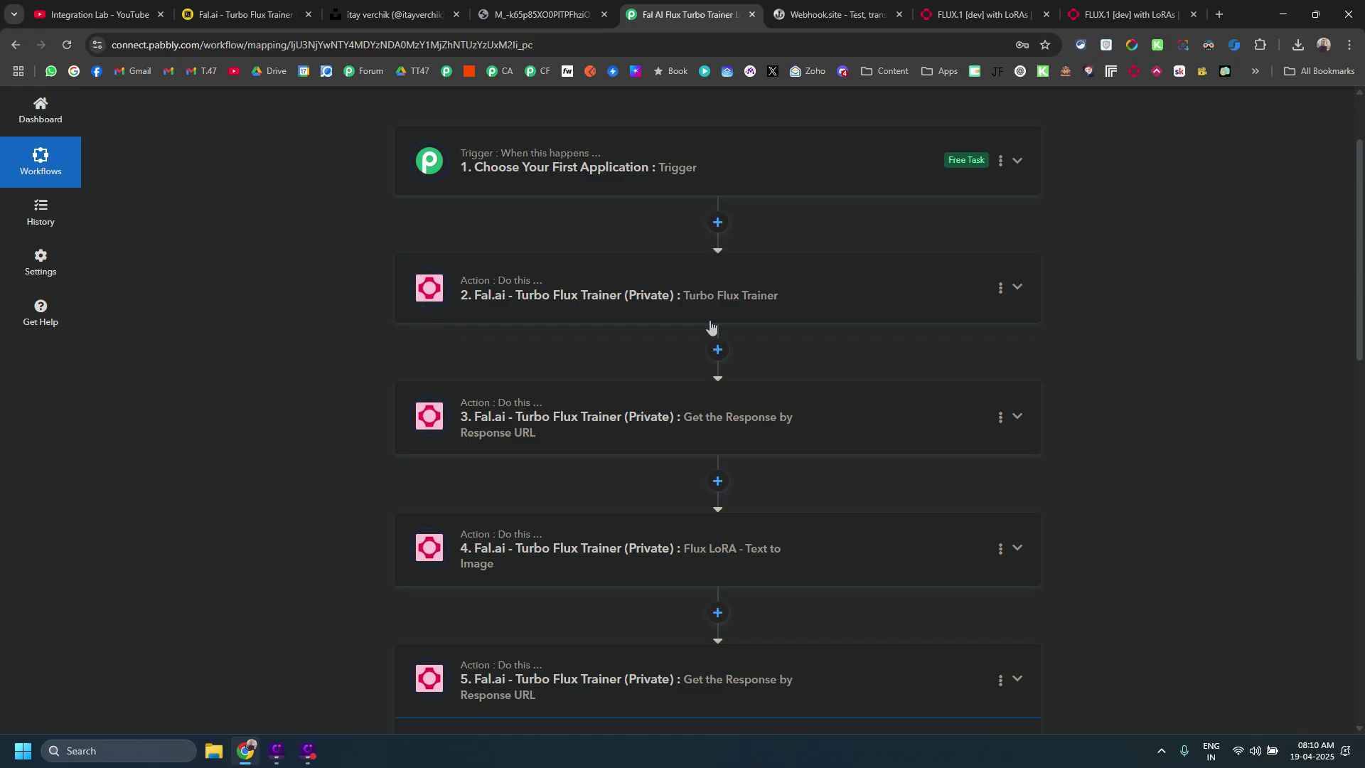
click(555, 296)
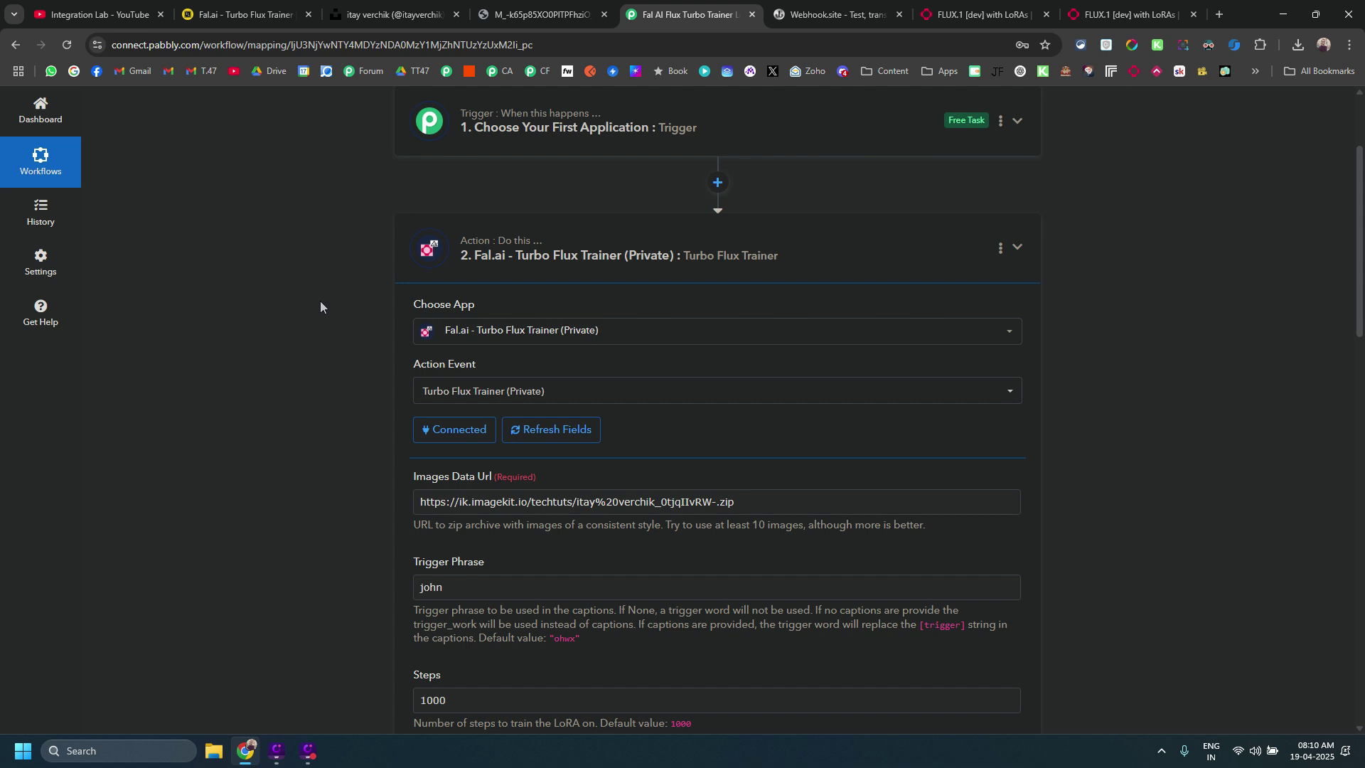
scroll(320, 300, down, 2)
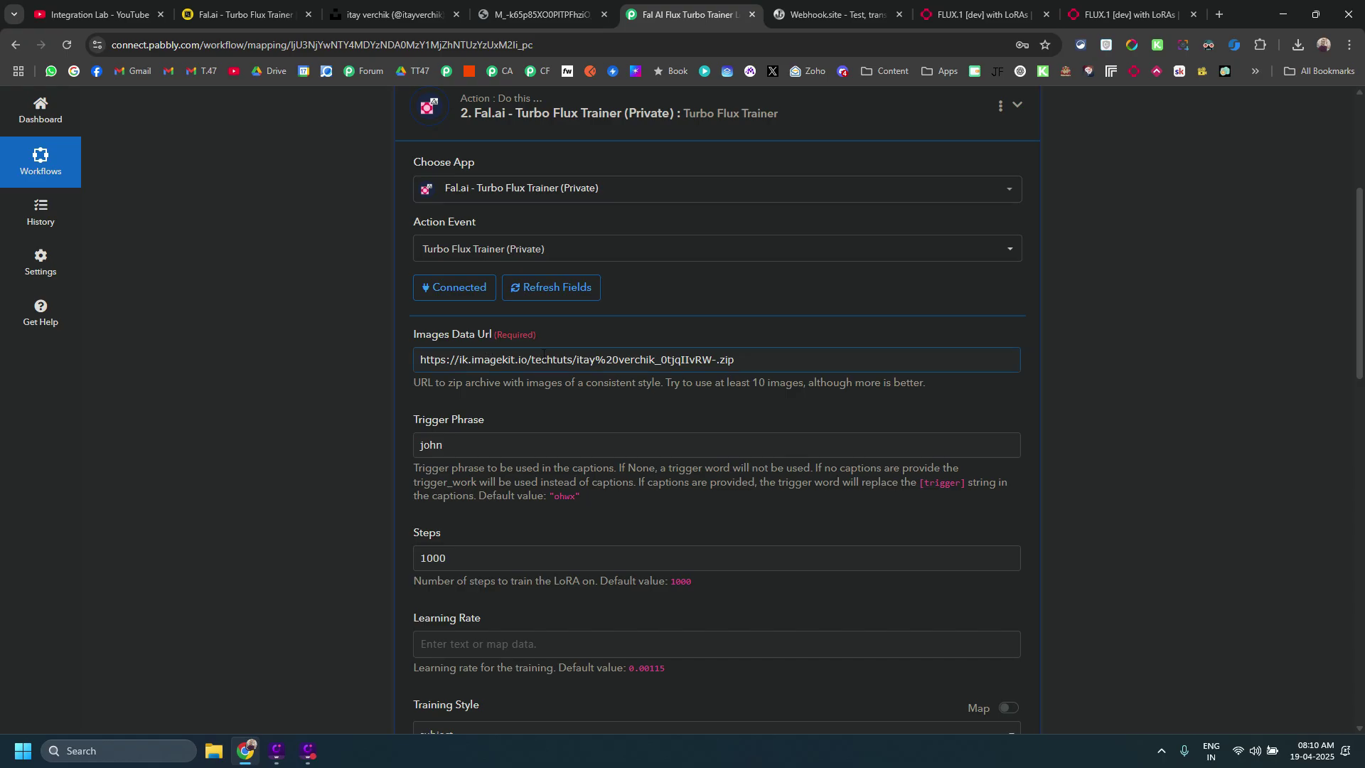
drag(746, 372, 322, 353)
click(317, 353)
scroll(322, 353, down, 3)
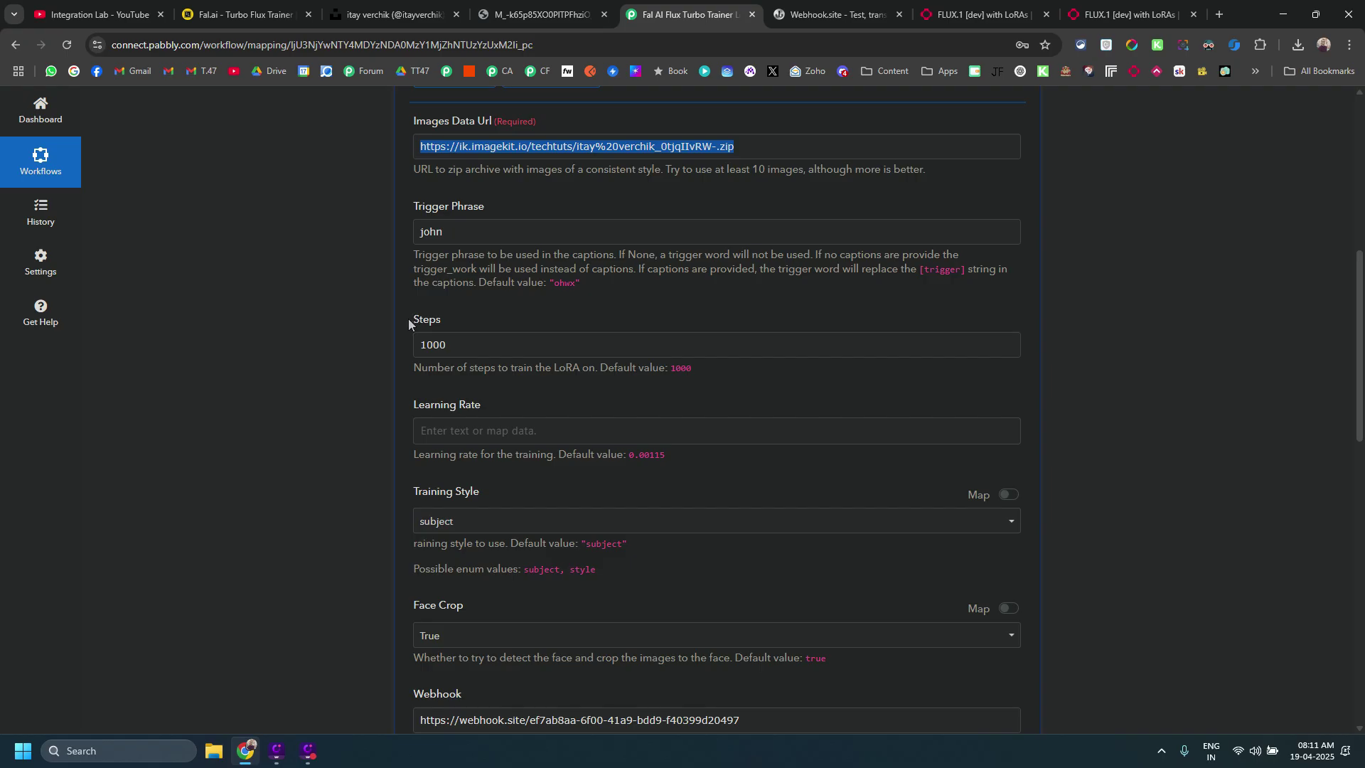
scroll(442, 332, down, 3)
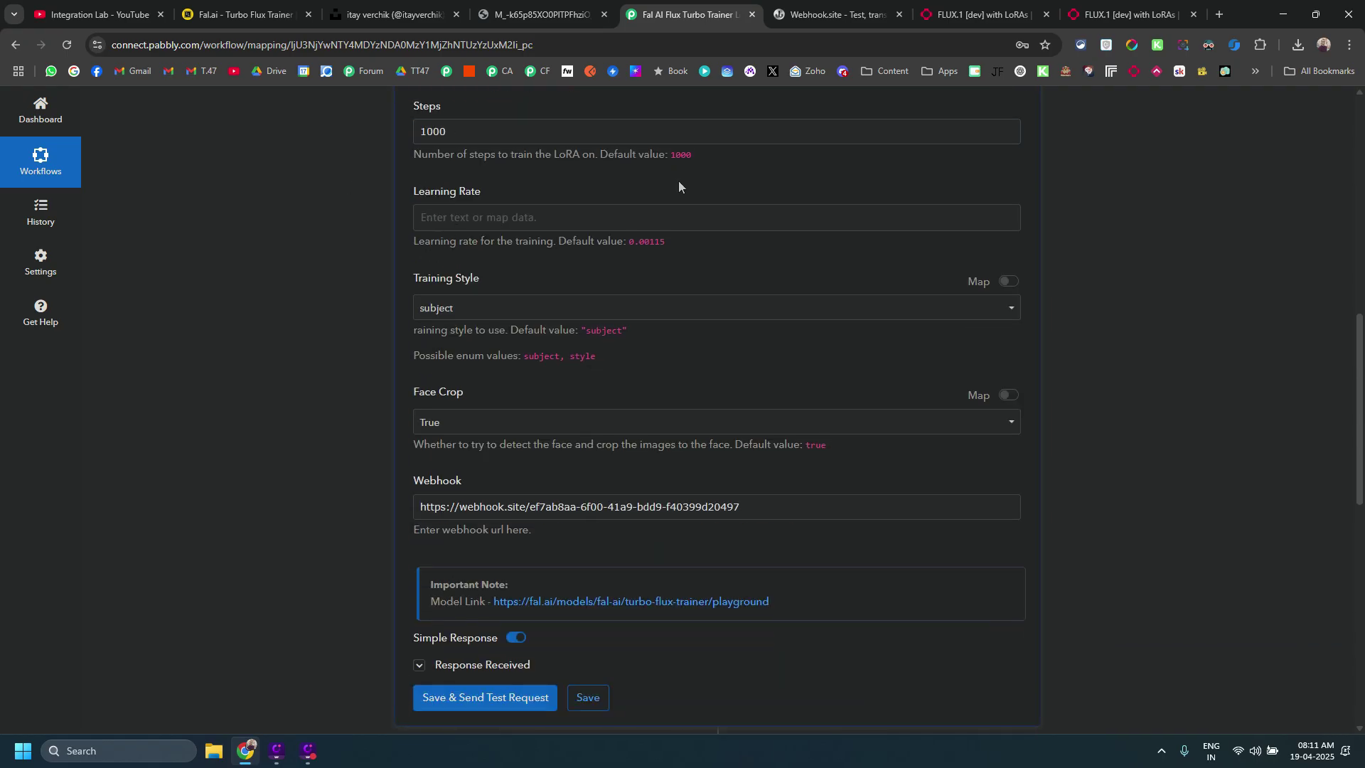
scroll(281, 350, down, 2)
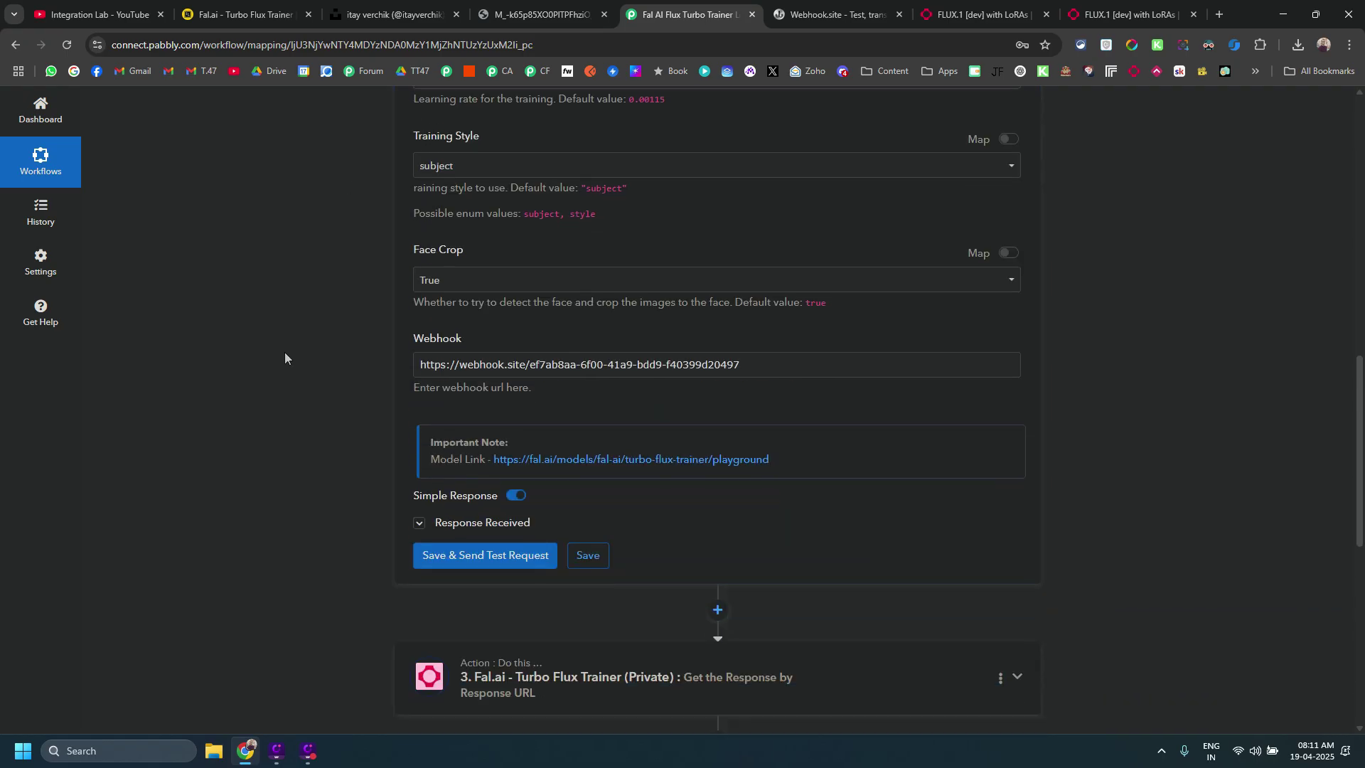
Check the webhook.site URL, confirm subject training style, and review face crop True
click(453, 373)
key(ctrl+a)
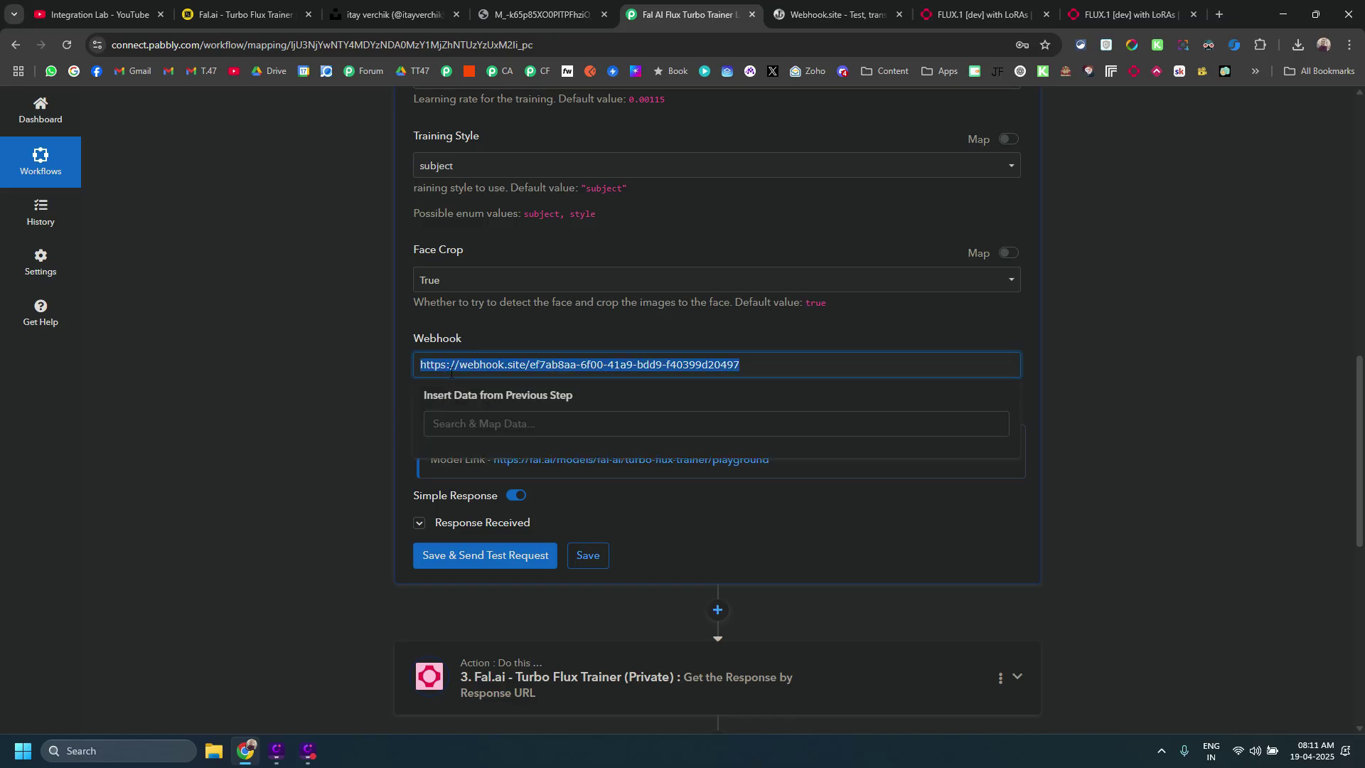
key(Escape)
scroll(310, 347, up, 2)
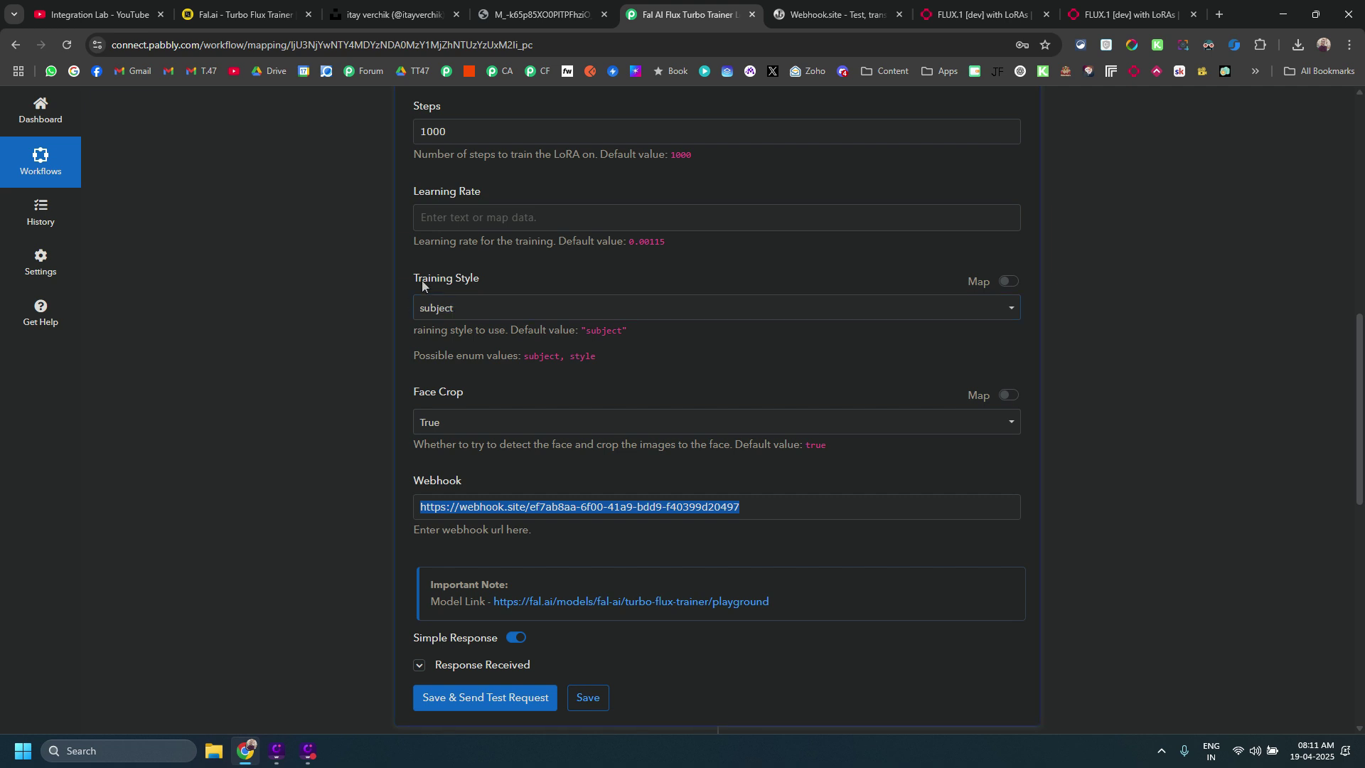
click(448, 313)
click(335, 364)
scroll(360, 366, down, 1)
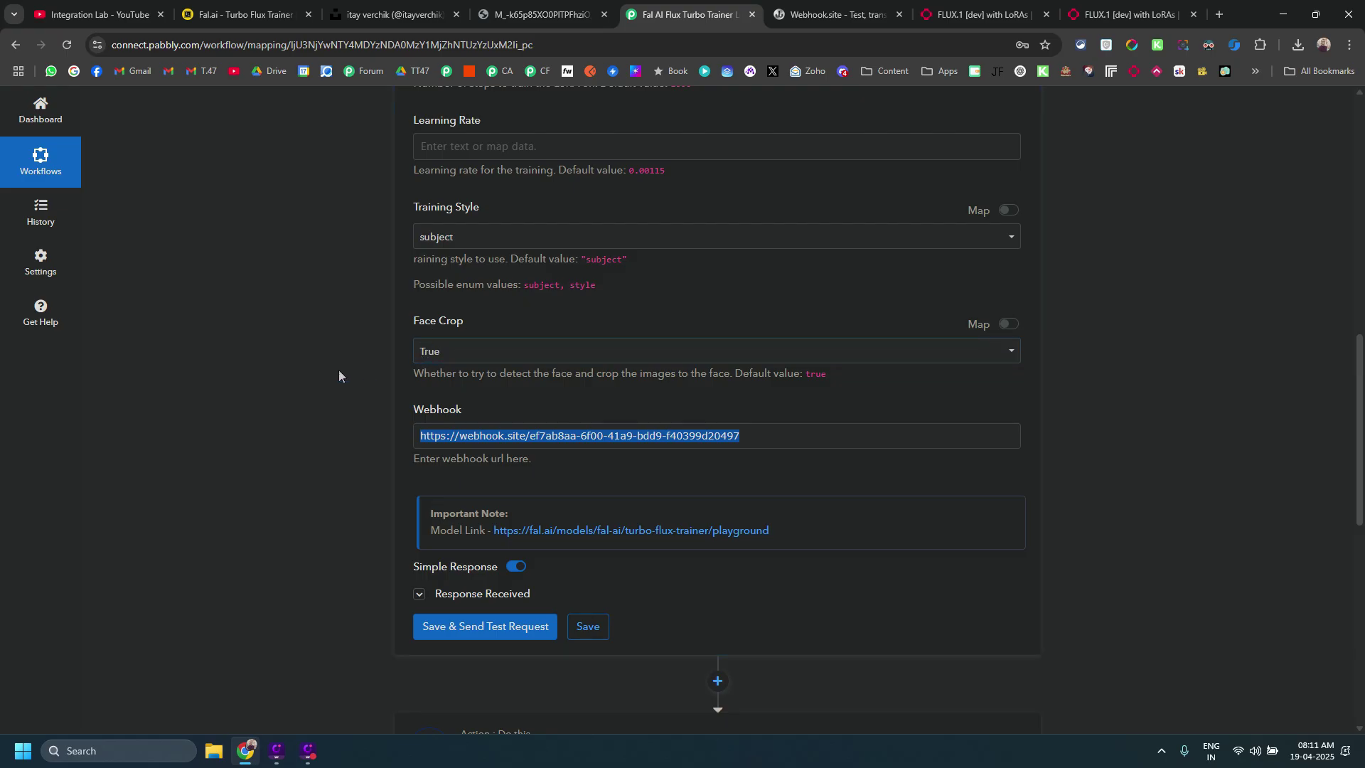
scroll(338, 370, down, 2)
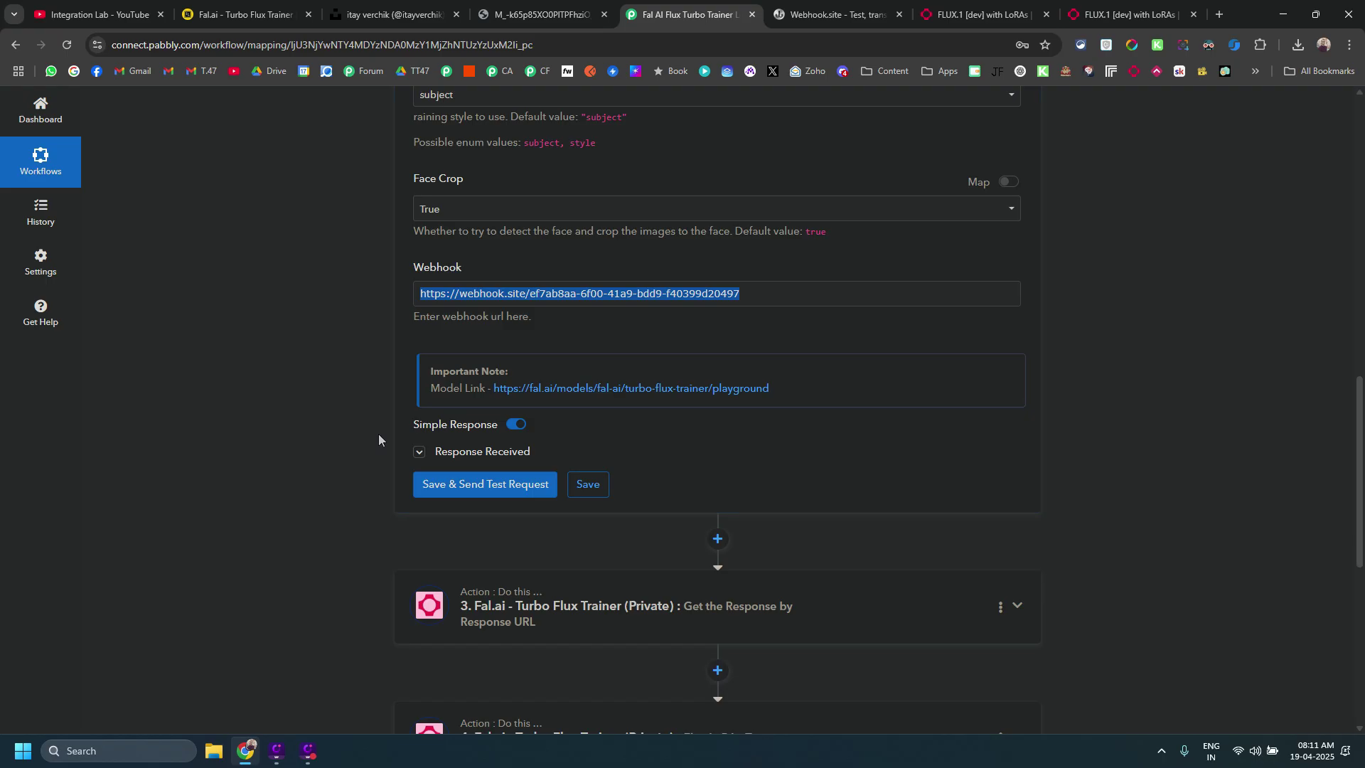
scroll(370, 426, down, 2)
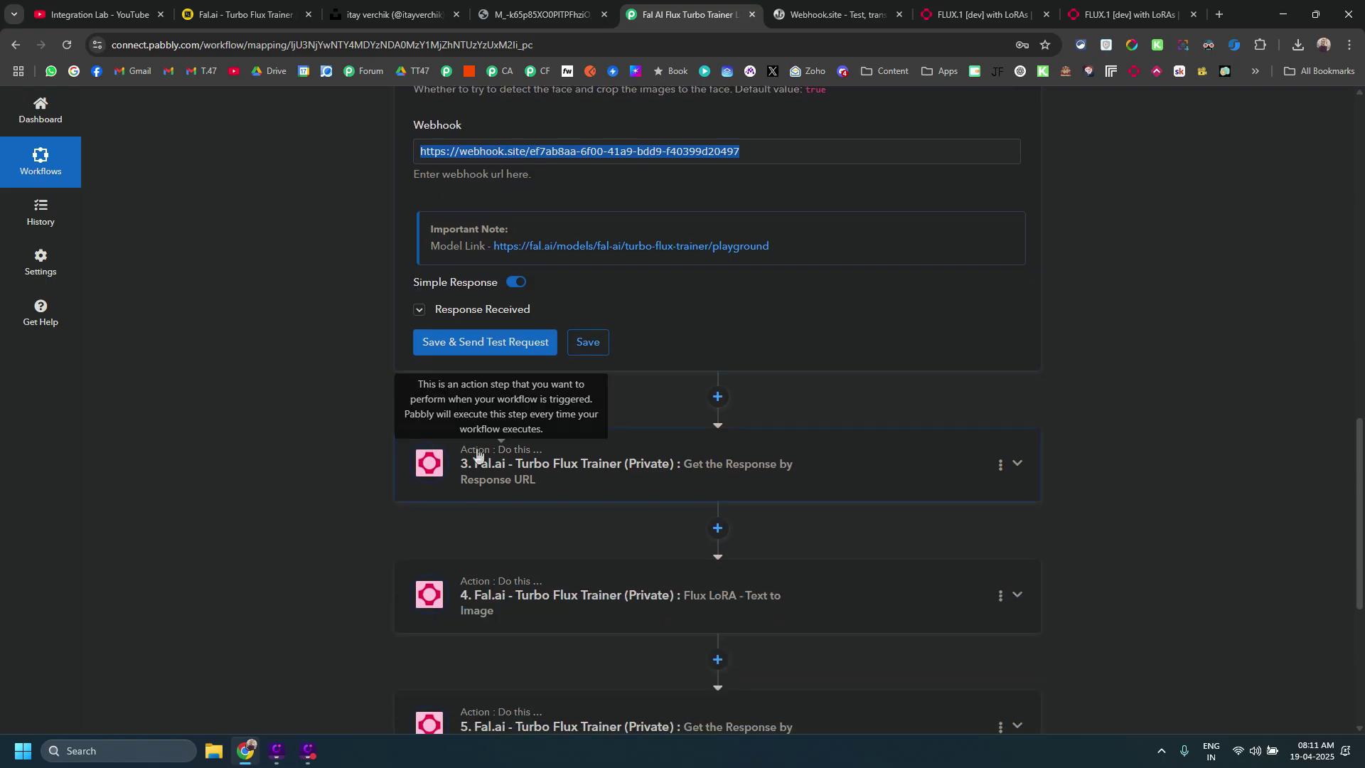
Expand step 3's received response and widen the Diffusers Lora File Url to show pytorch_lora_weights.safetensors
click(521, 478)
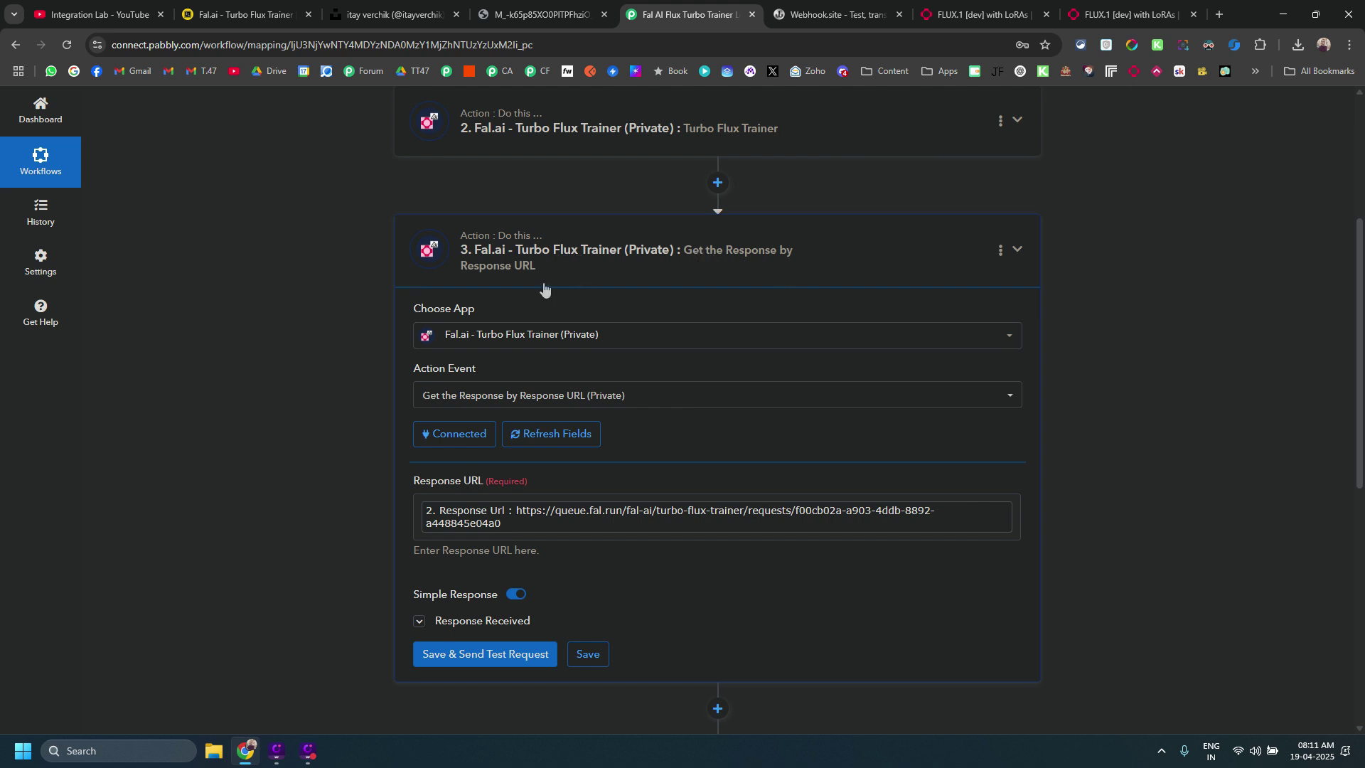
click(420, 621)
scroll(337, 556, down, 1)
scroll(337, 555, down, 2)
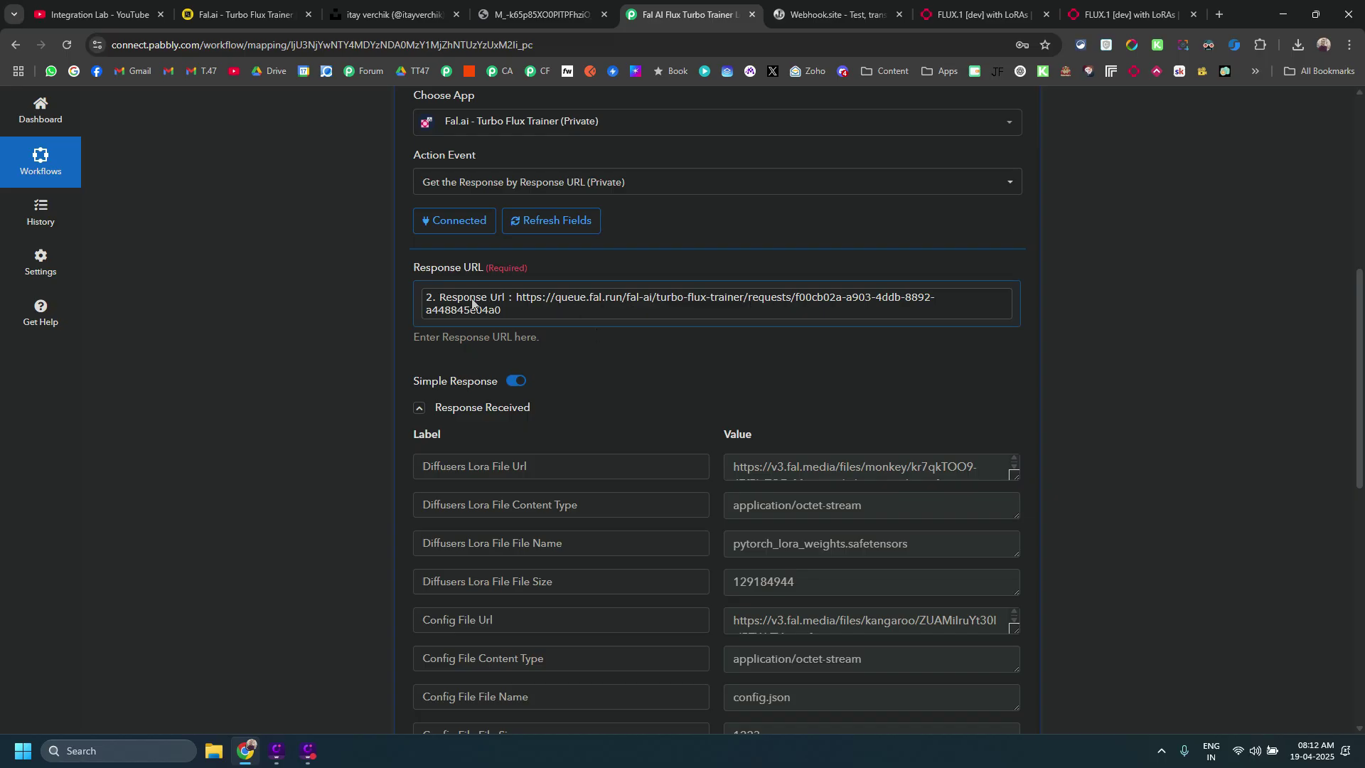
scroll(696, 385, down, 3)
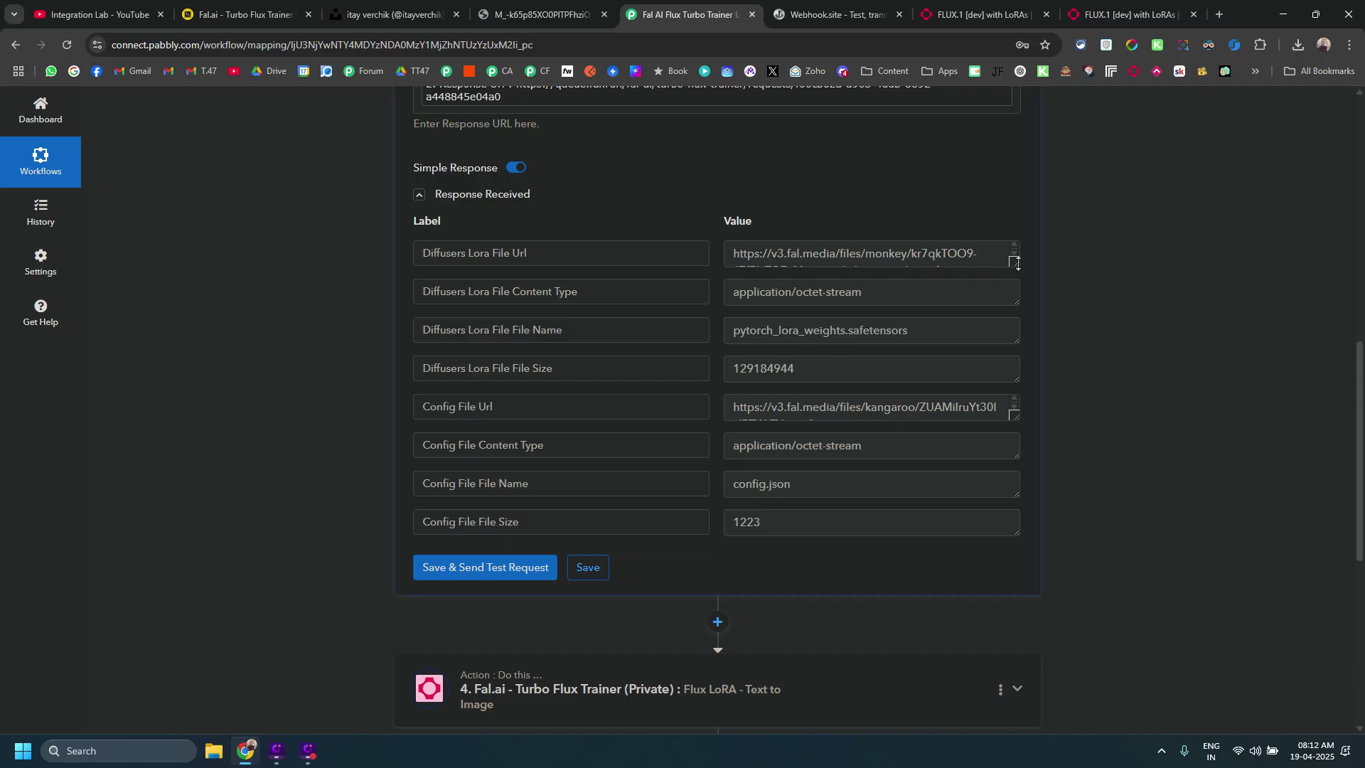
drag(1014, 262, 697, 266)
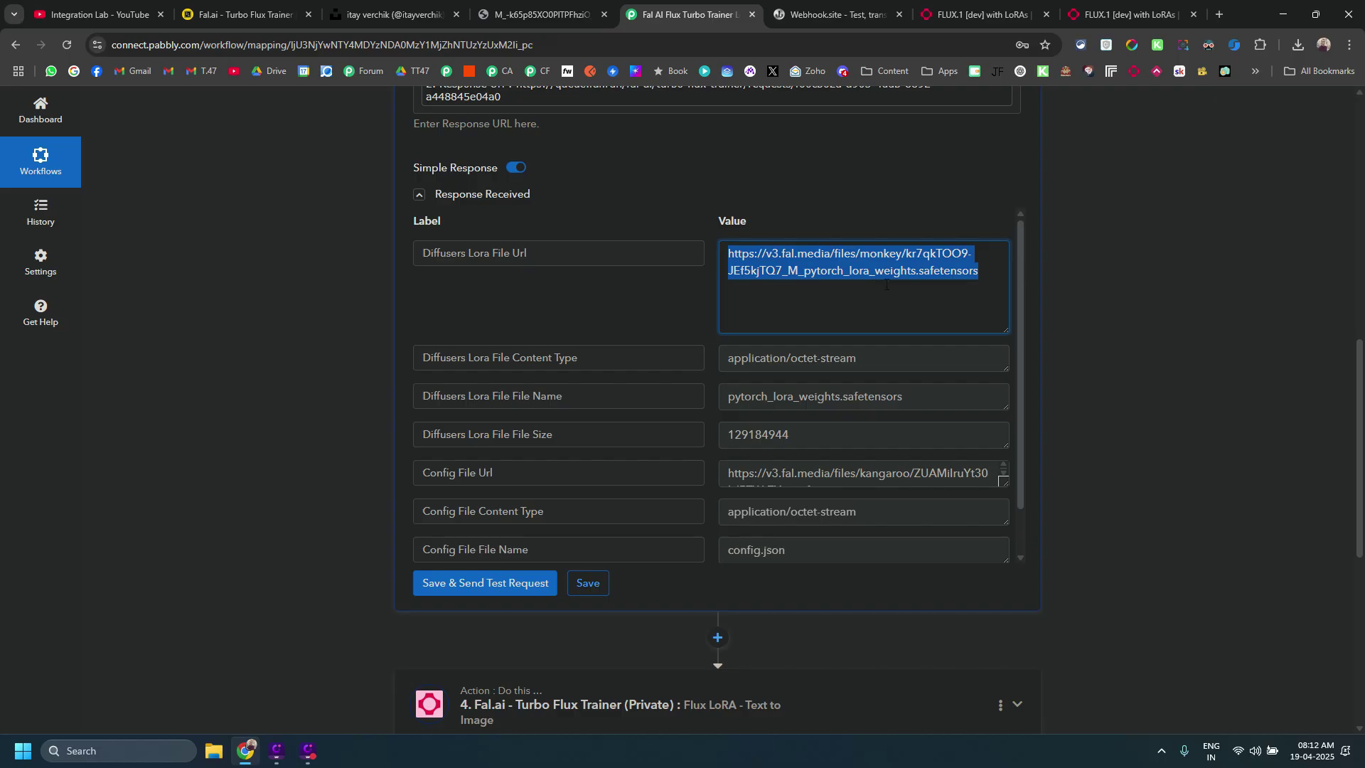
scroll(322, 331, down, 3)
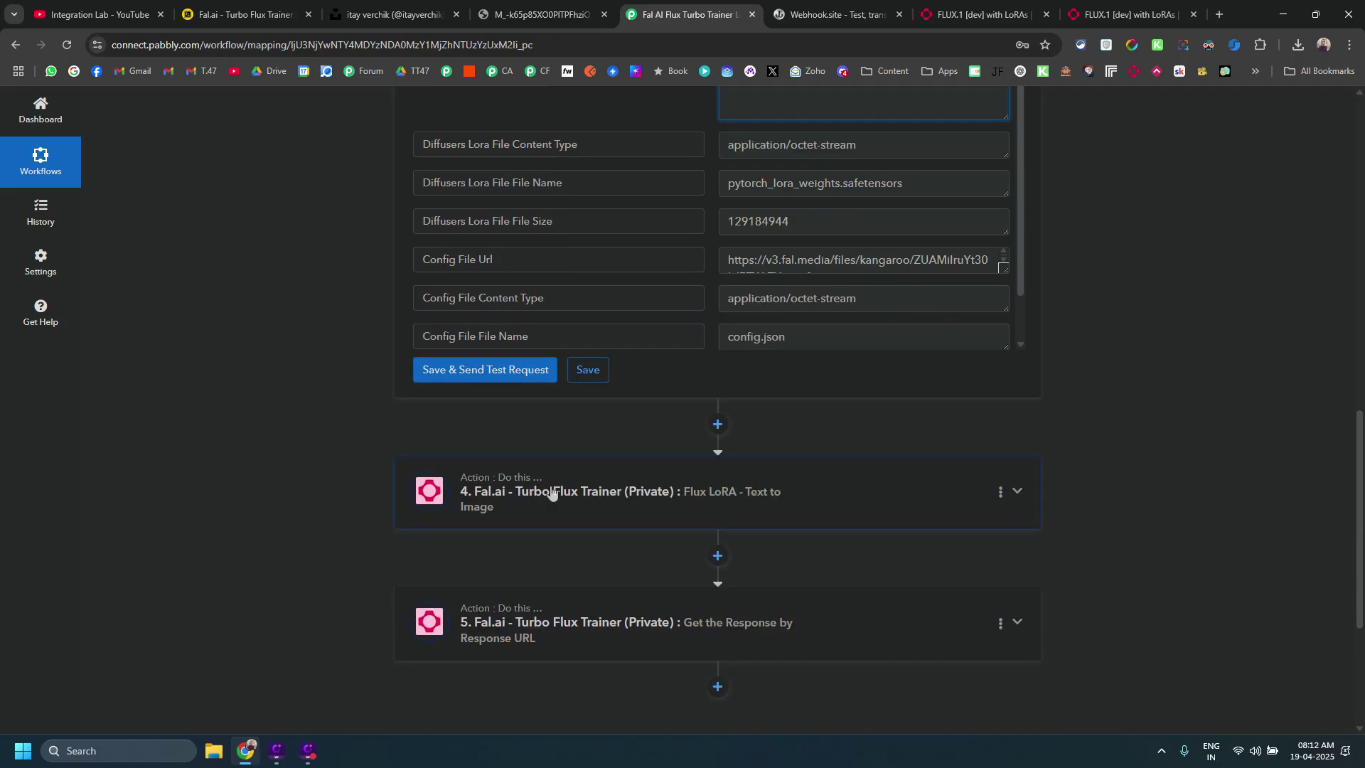
Expand the Flux LoRA - Text to Image step and review its image prompt
click(550, 491)
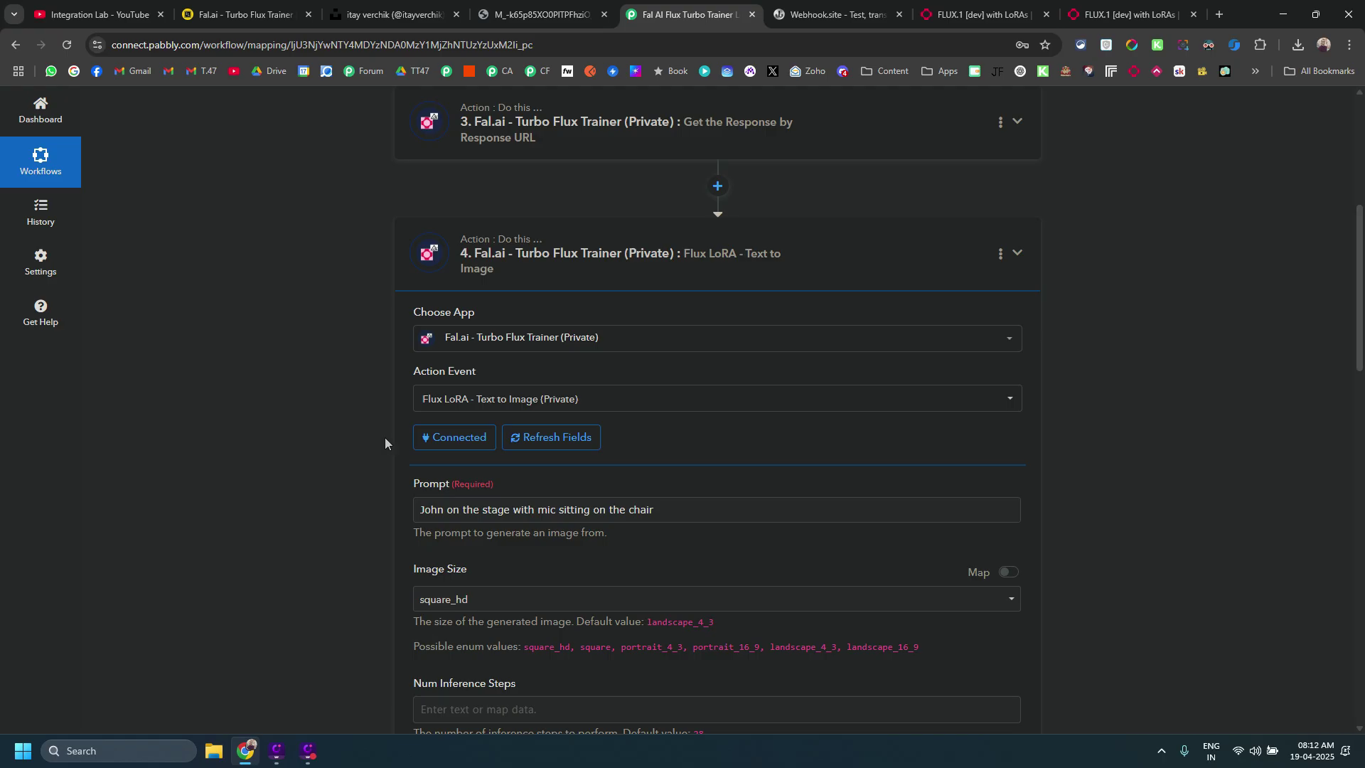
click(442, 515)
scroll(497, 506, down, 2)
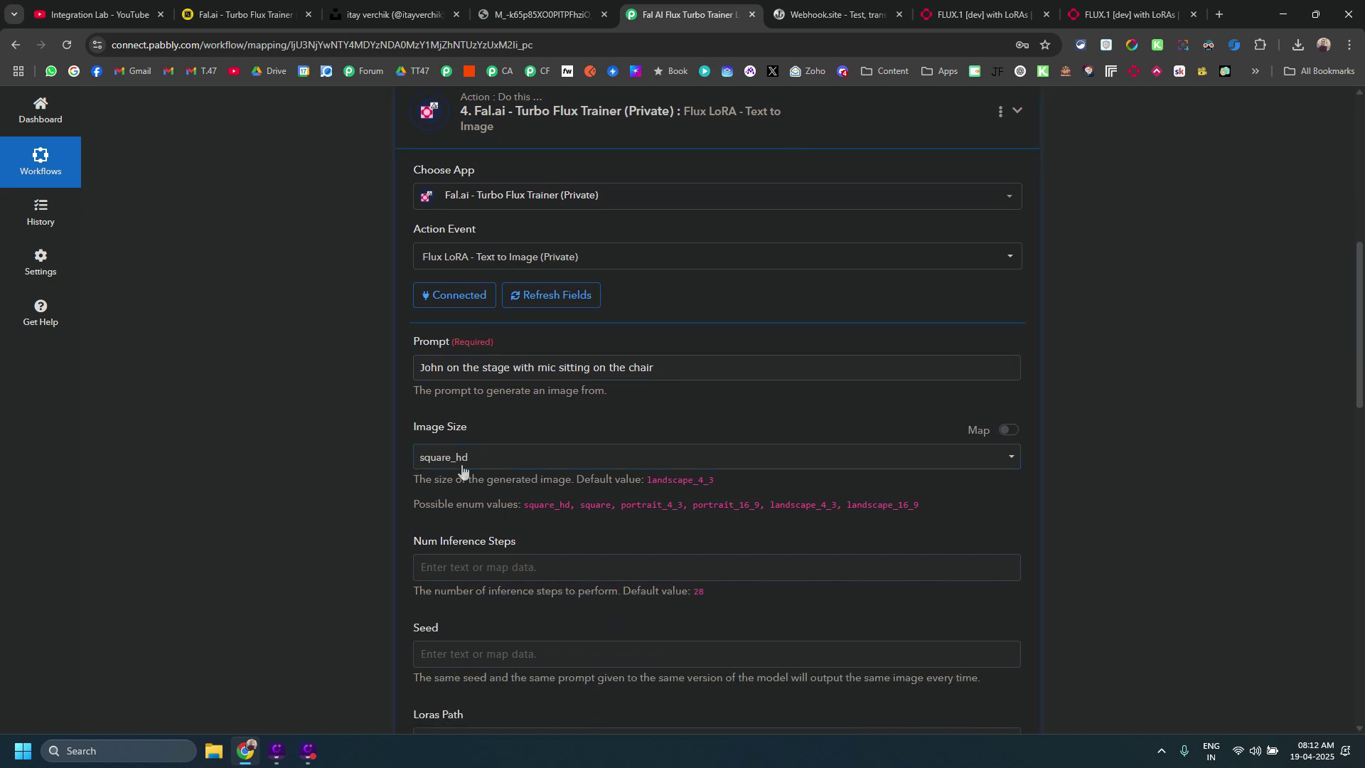
scroll(462, 470, down, 3)
scroll(439, 337, down, 3)
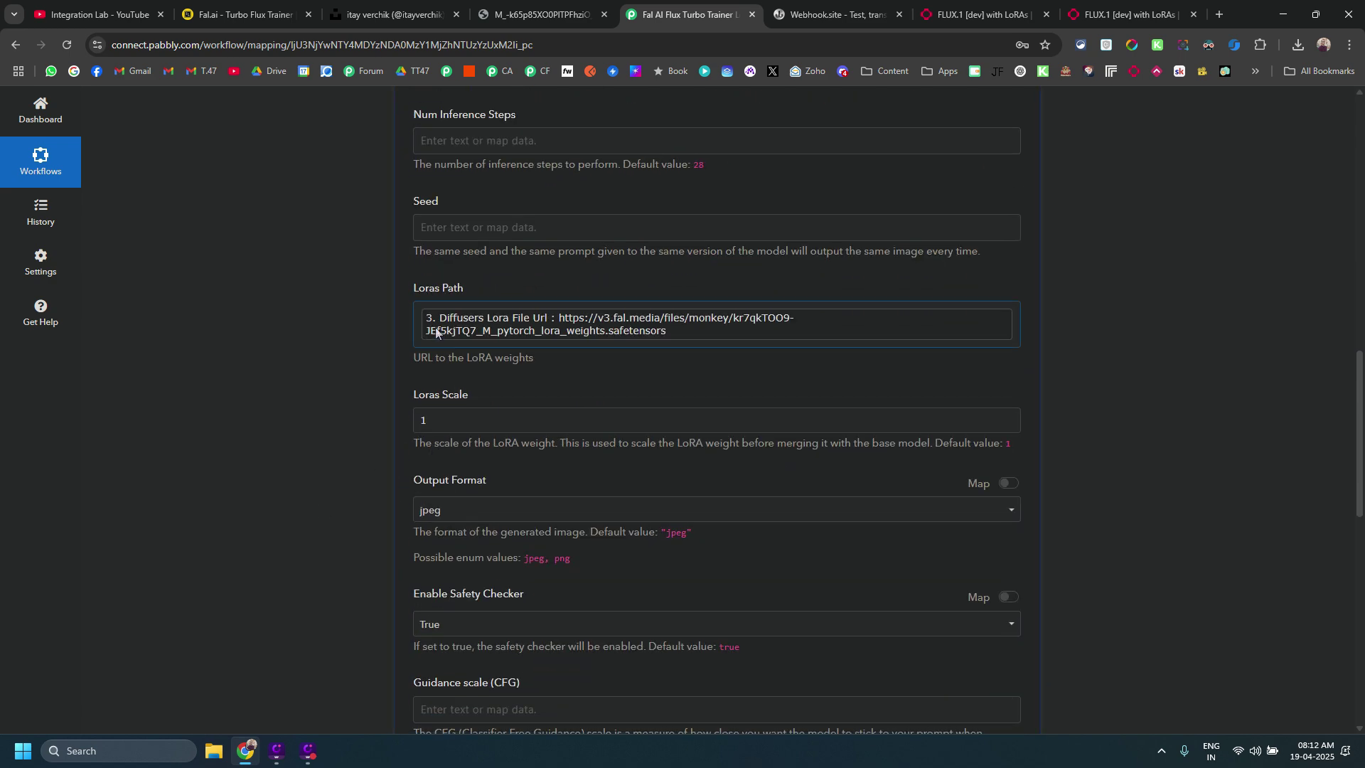
scroll(435, 332, up, 8)
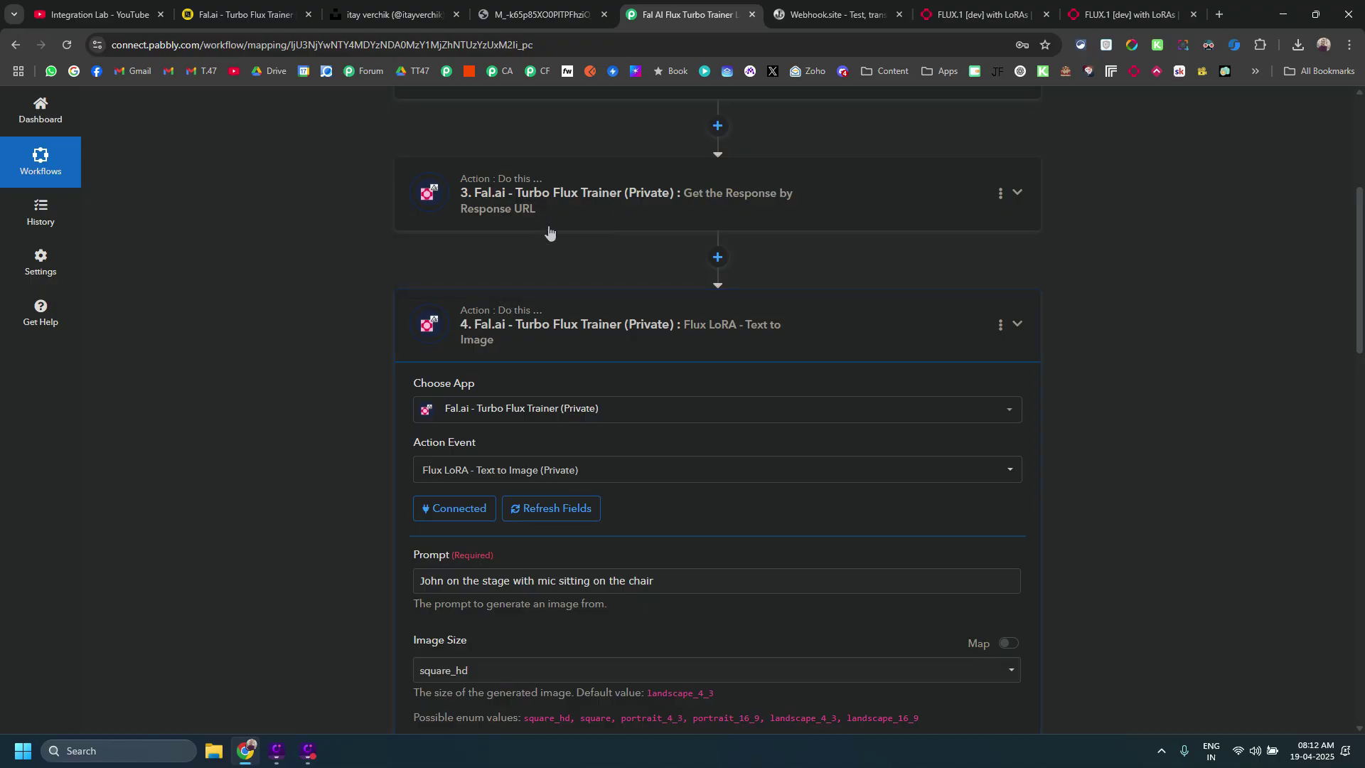
scroll(548, 231, up, 3)
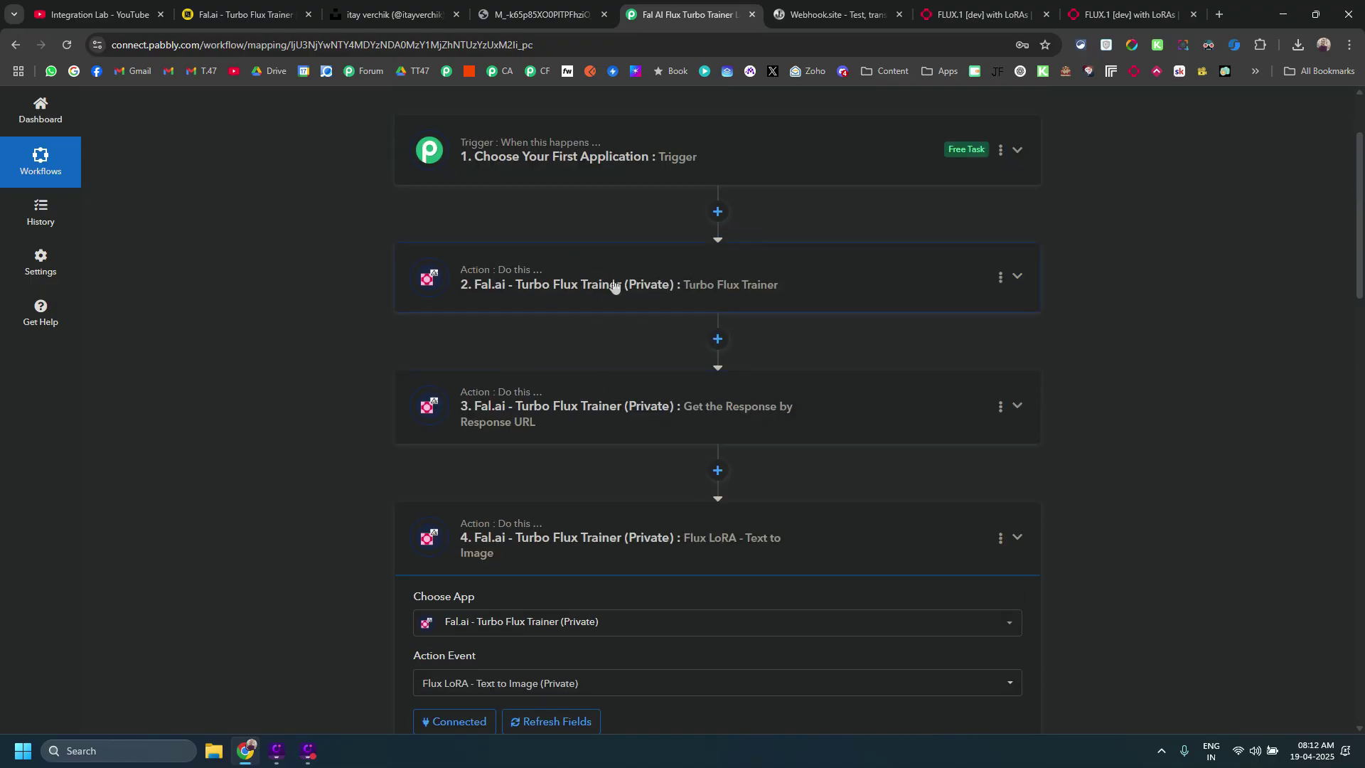
Review its one-image and Webhook.site settings and the IN_QUEUE test response
scroll(556, 389, down, 1)
scroll(556, 389, down, 12)
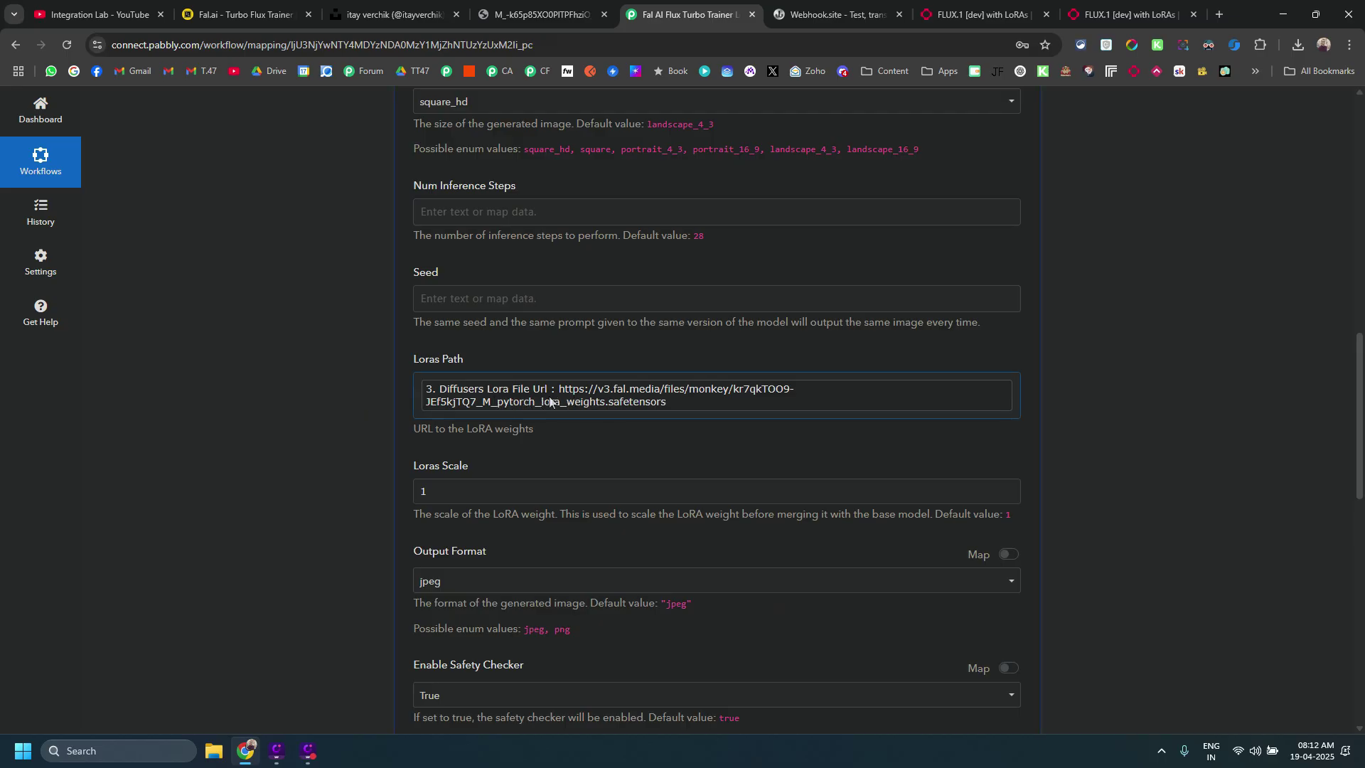
scroll(571, 404, up, 9)
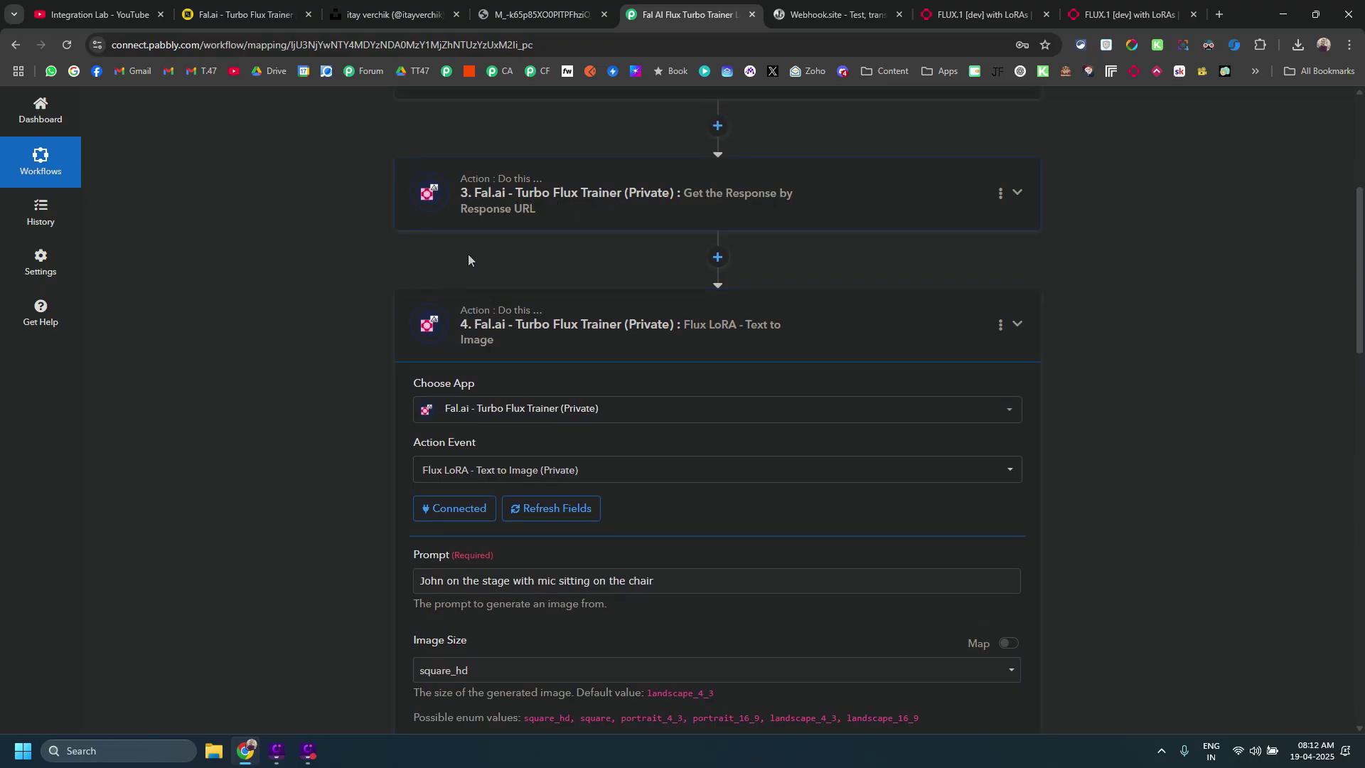
scroll(455, 263, down, 5)
scroll(473, 476, down, 5)
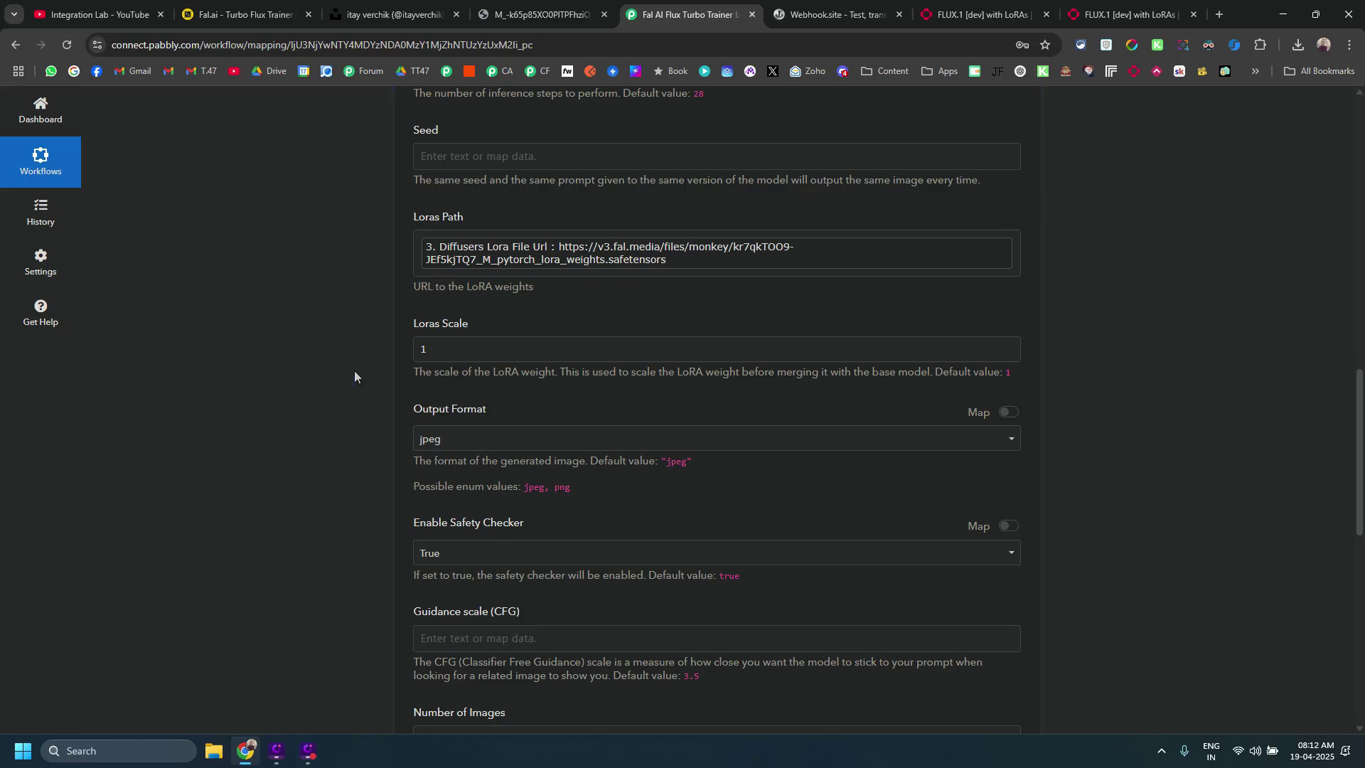
scroll(354, 376, down, 3)
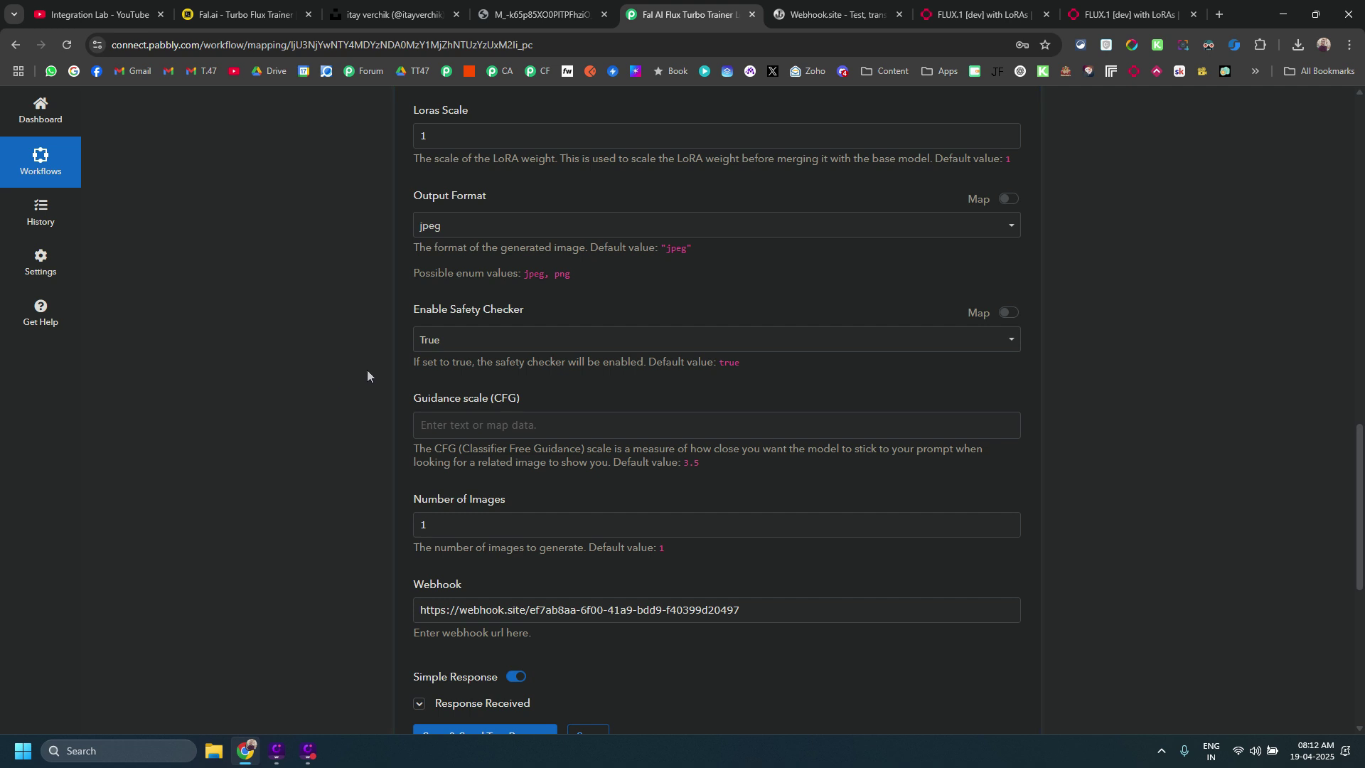
scroll(367, 370, down, 2)
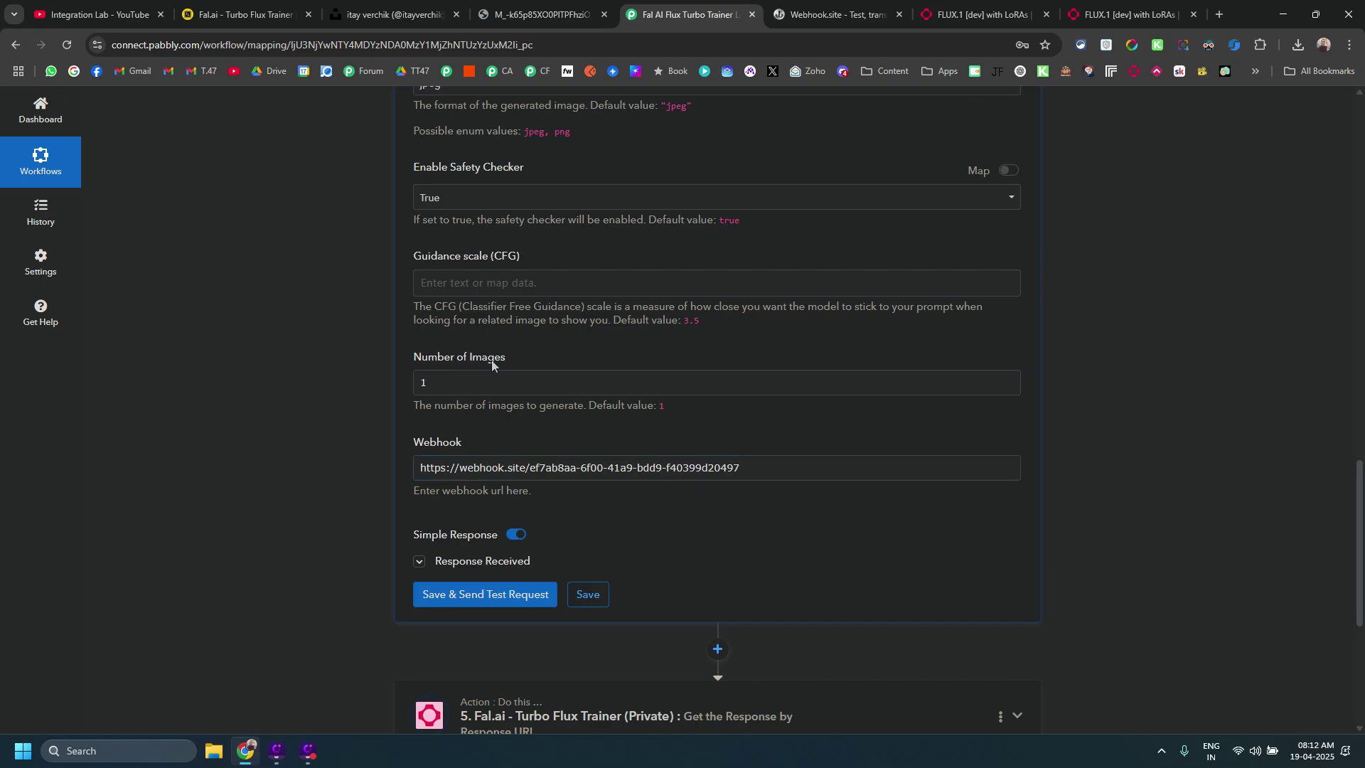
scroll(492, 364, down, 2)
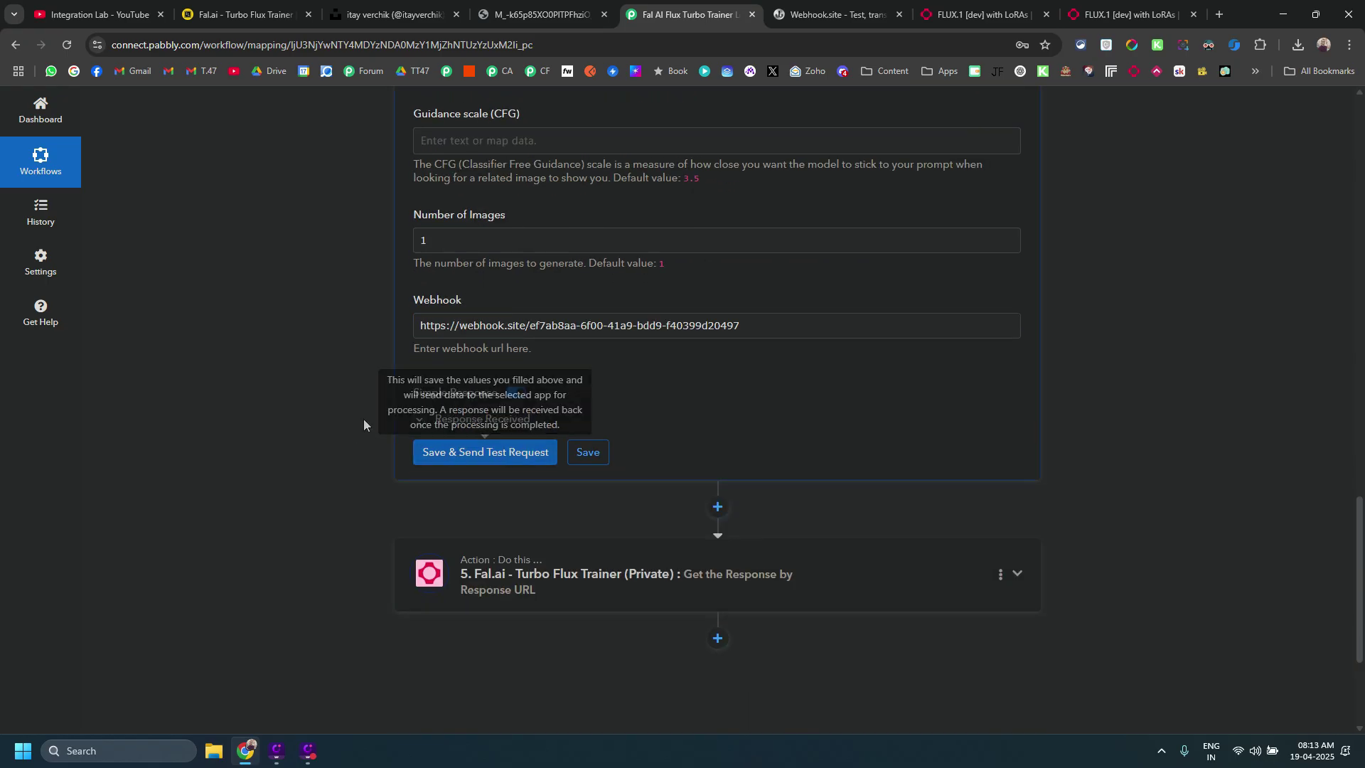
scroll(323, 399, down, 2)
Send the text-to-image test request and check the returned Response Url
click(491, 381)
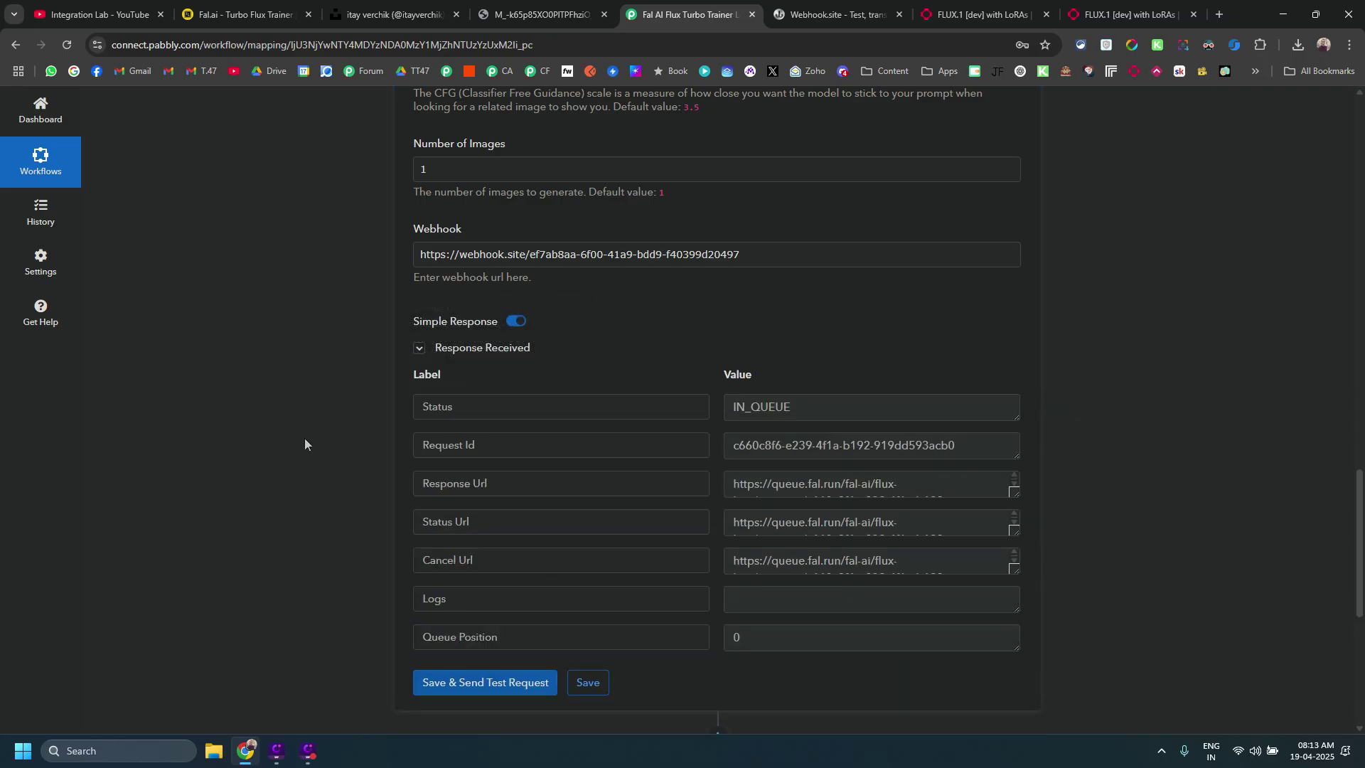
scroll(301, 440, down, 3)
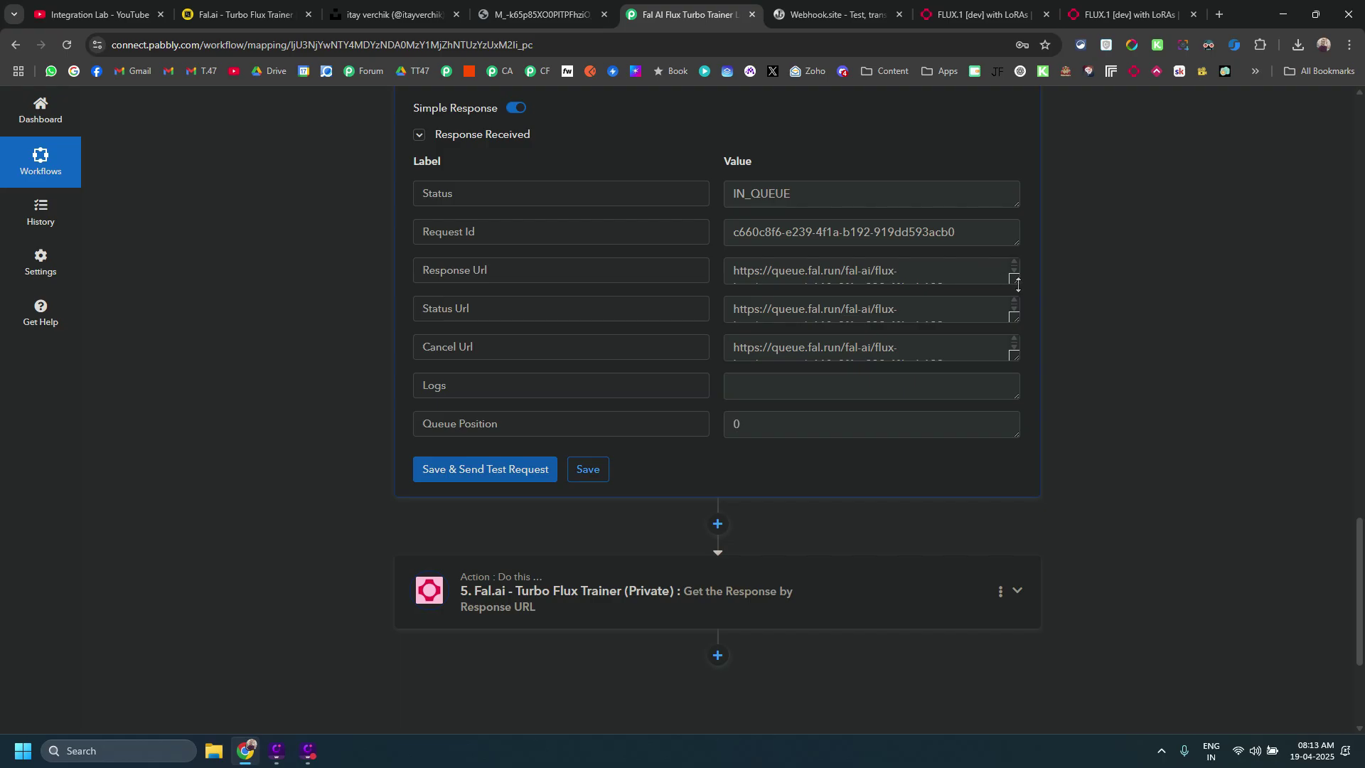
drag(1019, 284, 1019, 294)
Test step 5 (Get the Response by Response URL) and select the returned 1024×1024 JPEG image URL
click(537, 617)
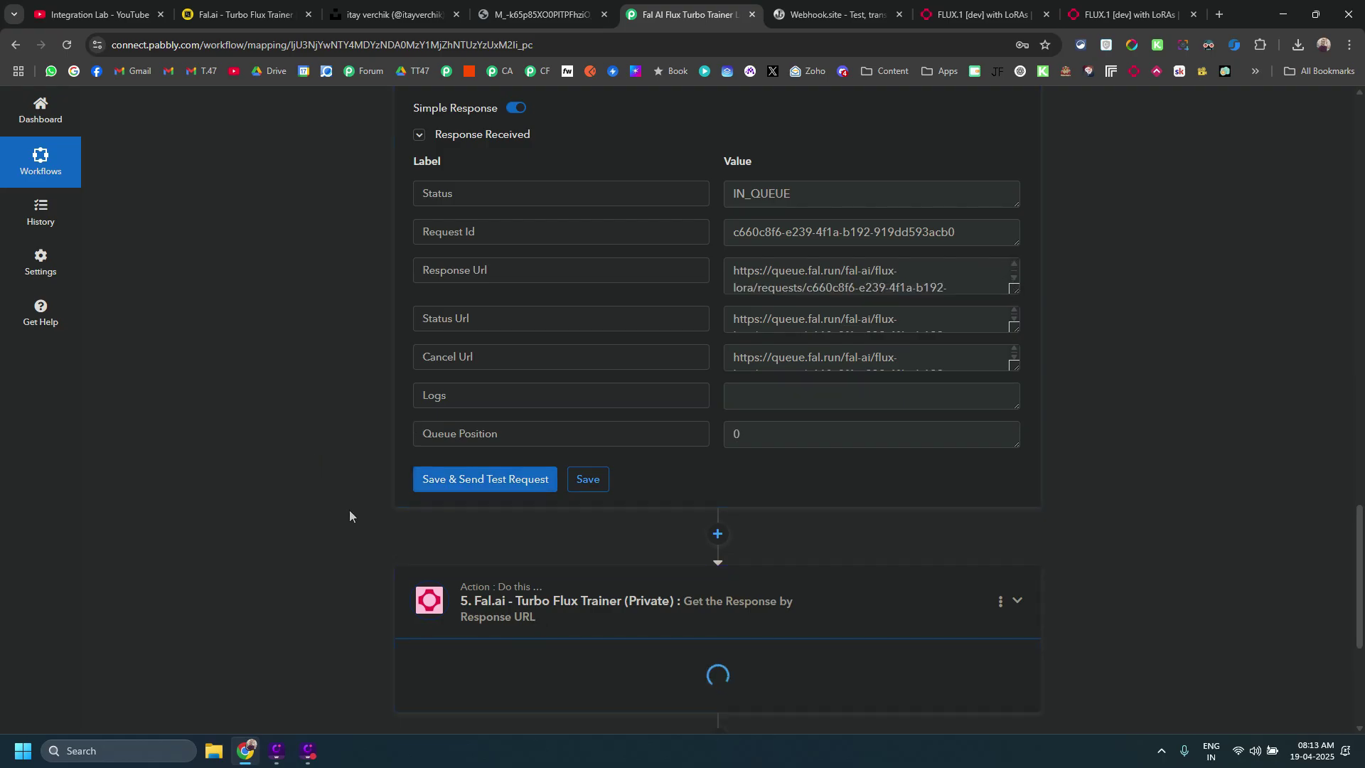
click(491, 502)
scroll(324, 418, down, 3)
drag(999, 315, 969, 368)
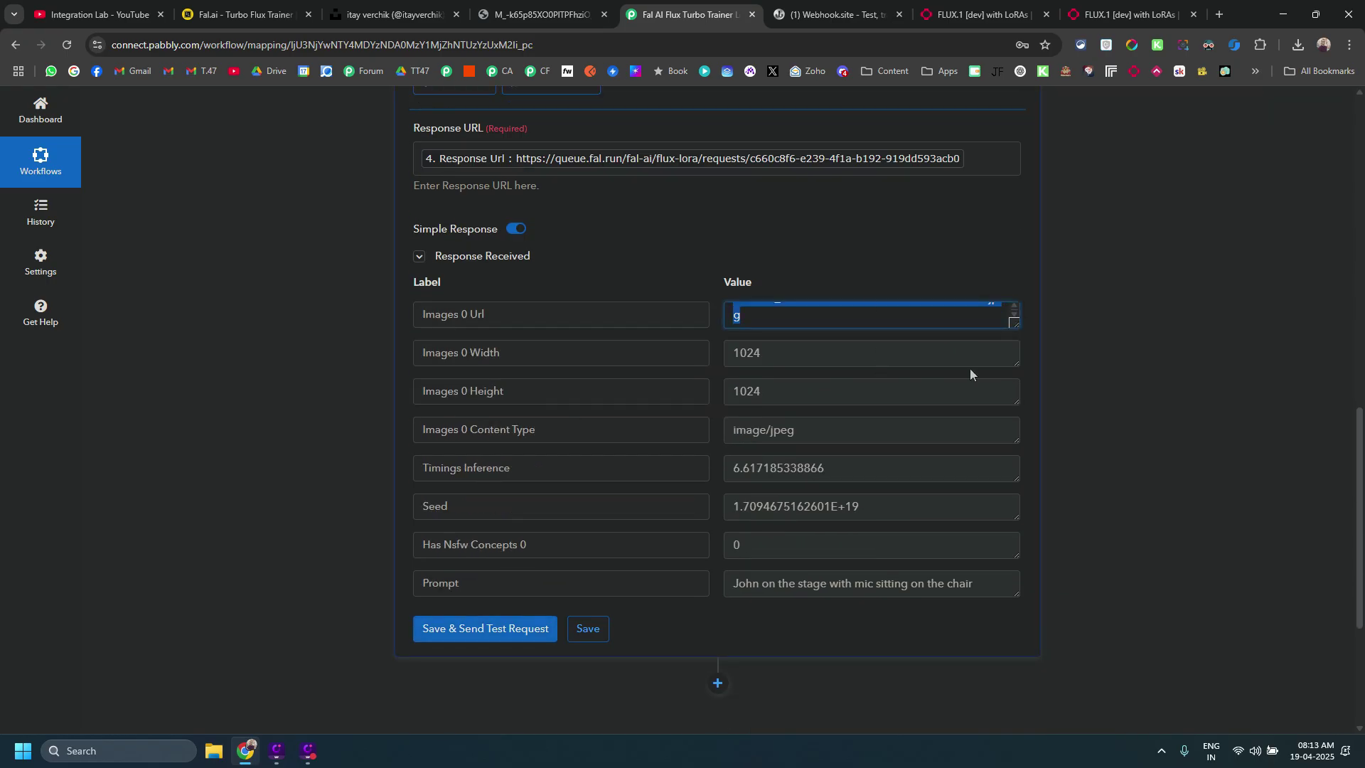
Look up the image URL via Search Google to view the man seated on stage with a microphone
right_click(846, 314)
click(904, 368)
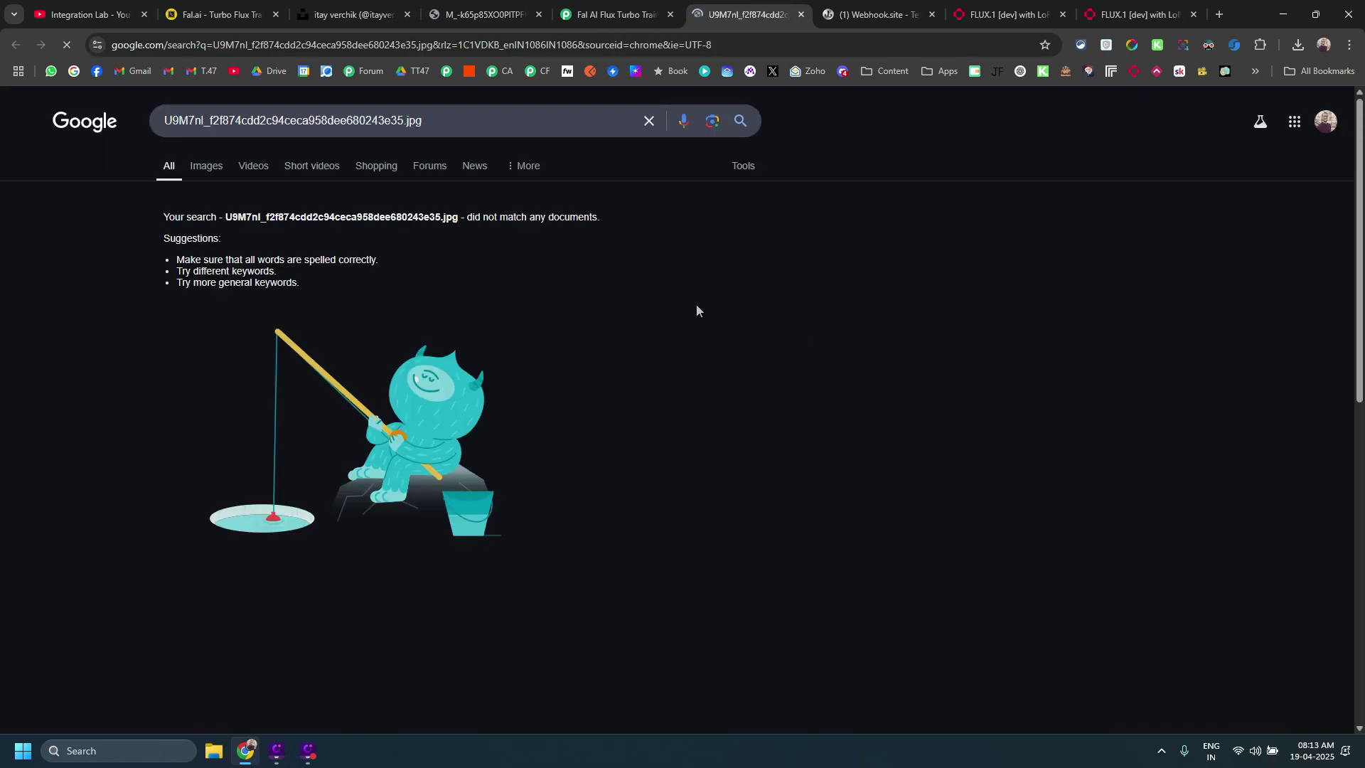
click(614, 13)
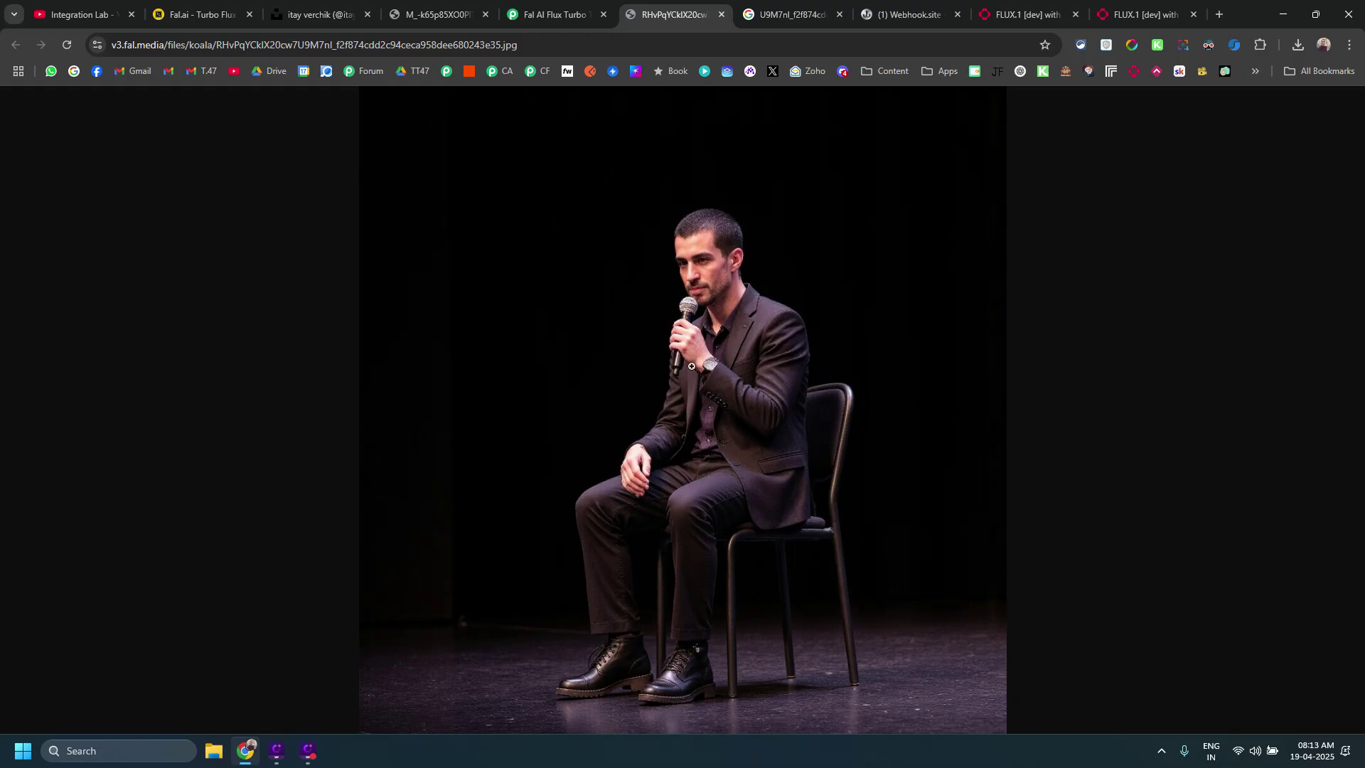
Back in Pabbly, collapse step 5 and bring up the Turbo Flux Trainer store page
click(567, 8)
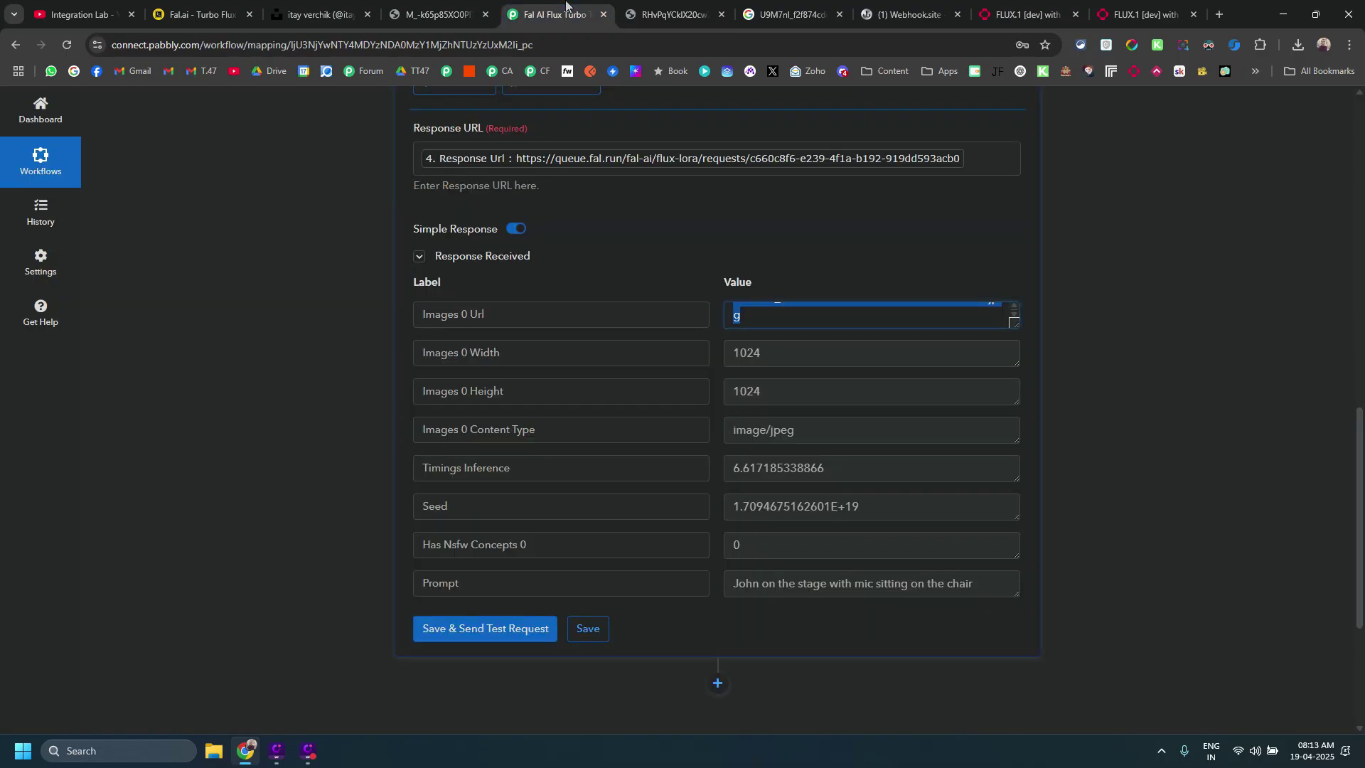
scroll(220, 280, up, 9)
scroll(520, 270, down, 4)
click(520, 270)
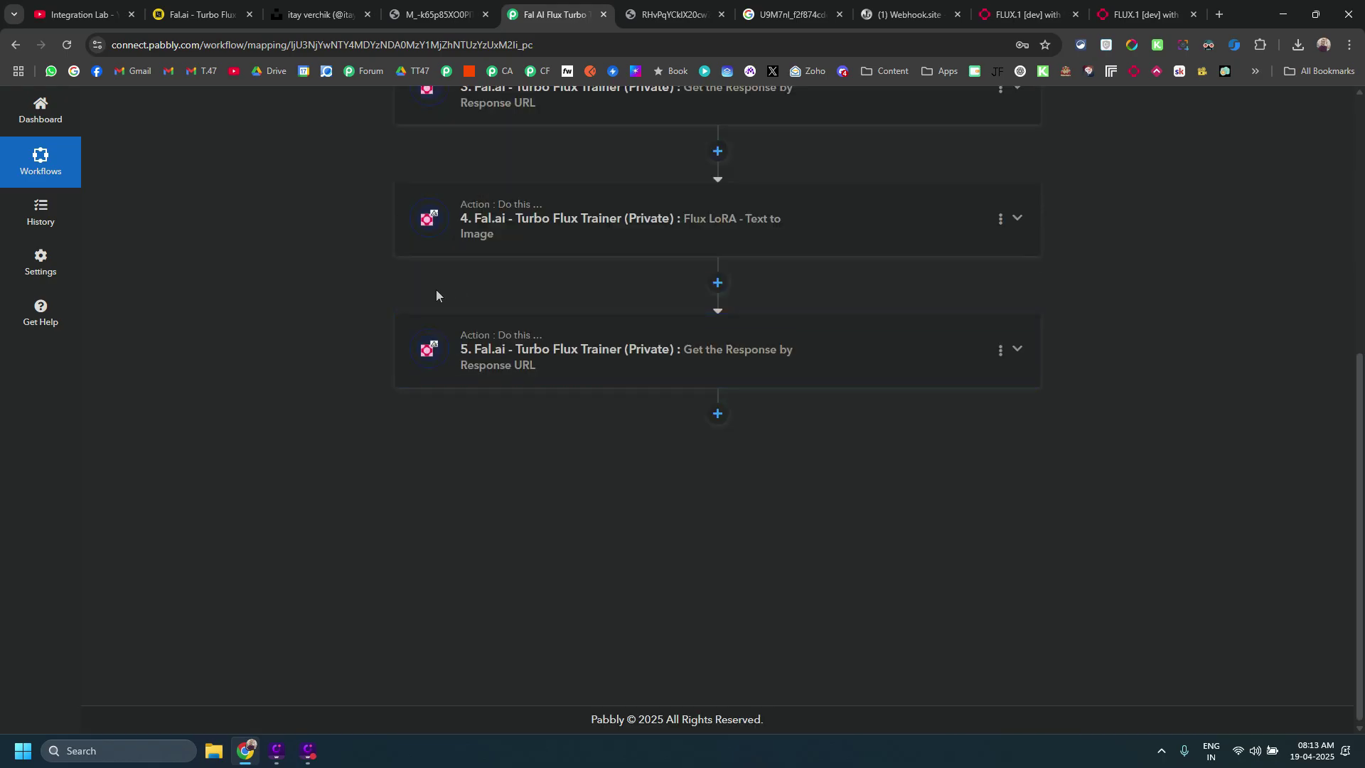
scroll(412, 256, up, 5)
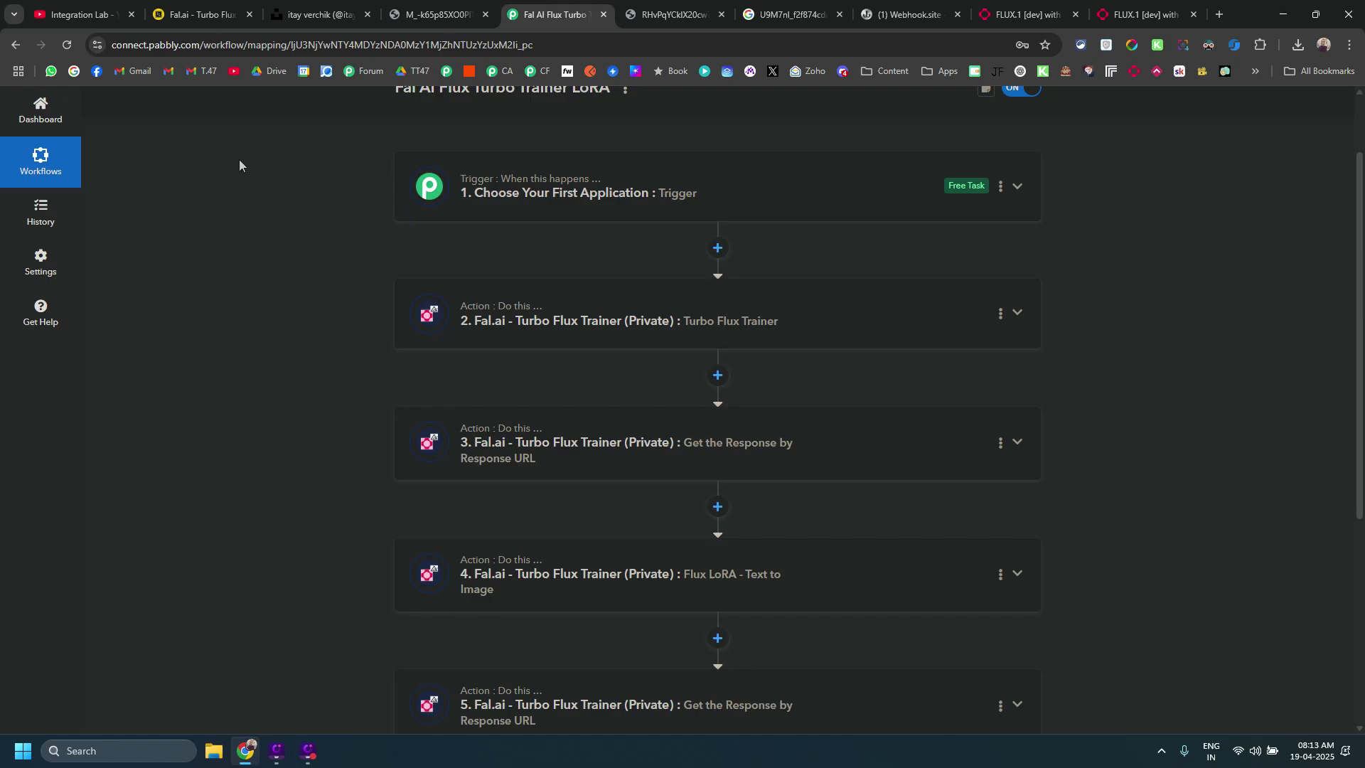
click(203, 15)
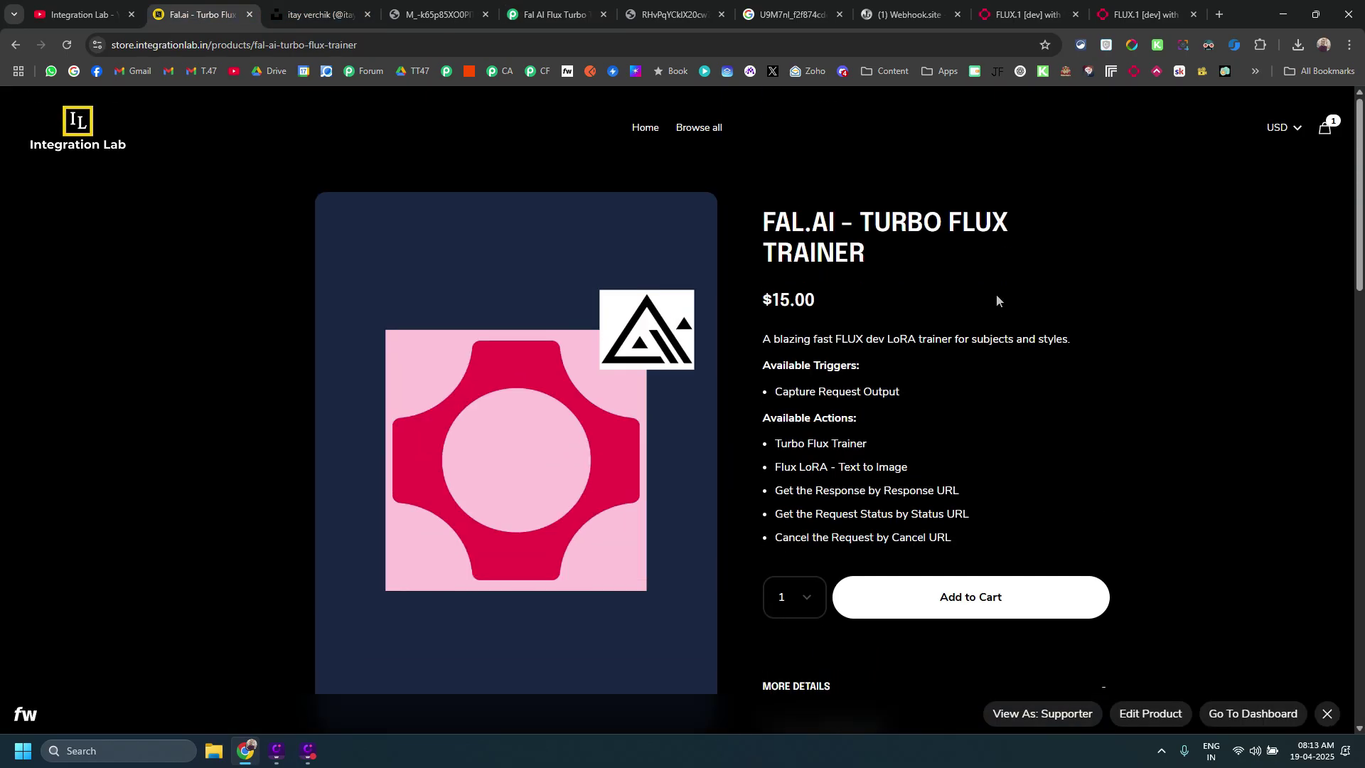
Bring up the fal.ai FLUX LoRA playground and its result stats
click(1004, 6)
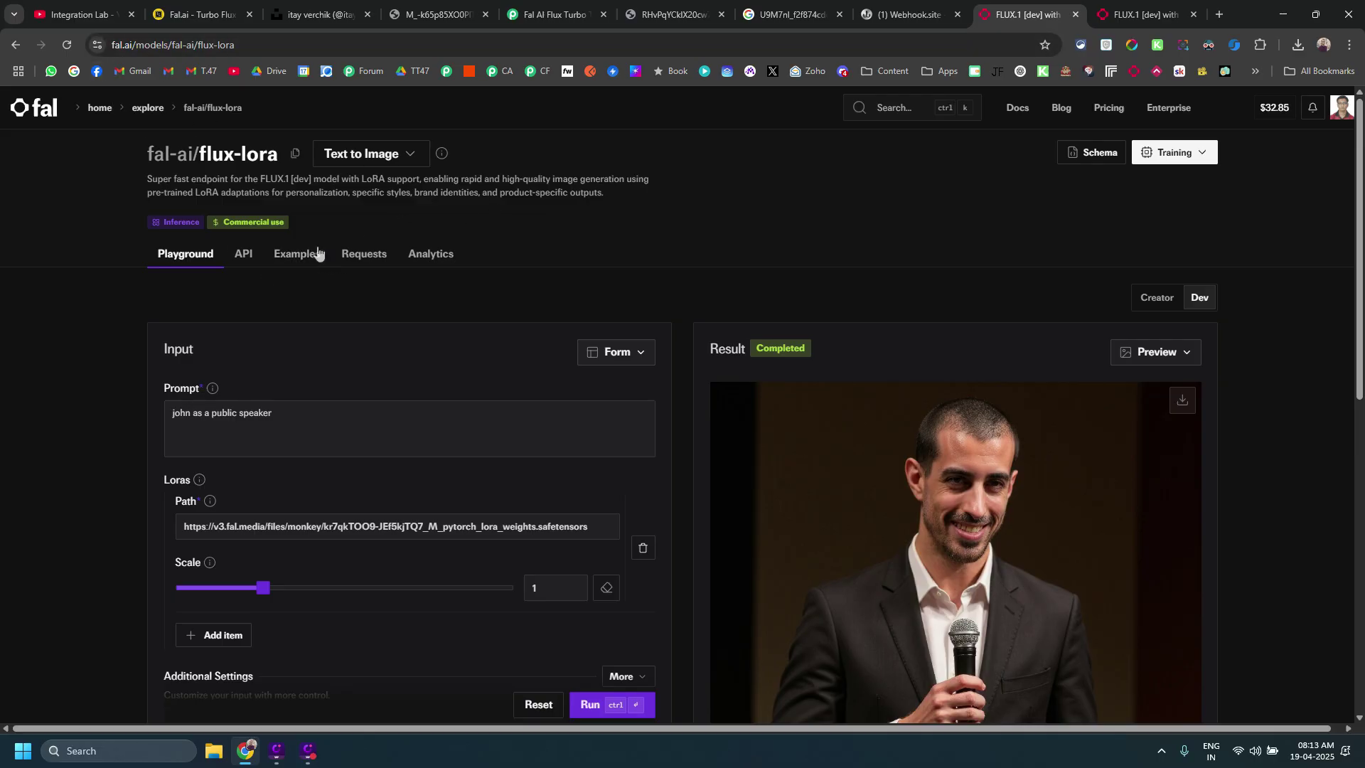
scroll(143, 248, down, 3)
scroll(105, 271, up, 2)
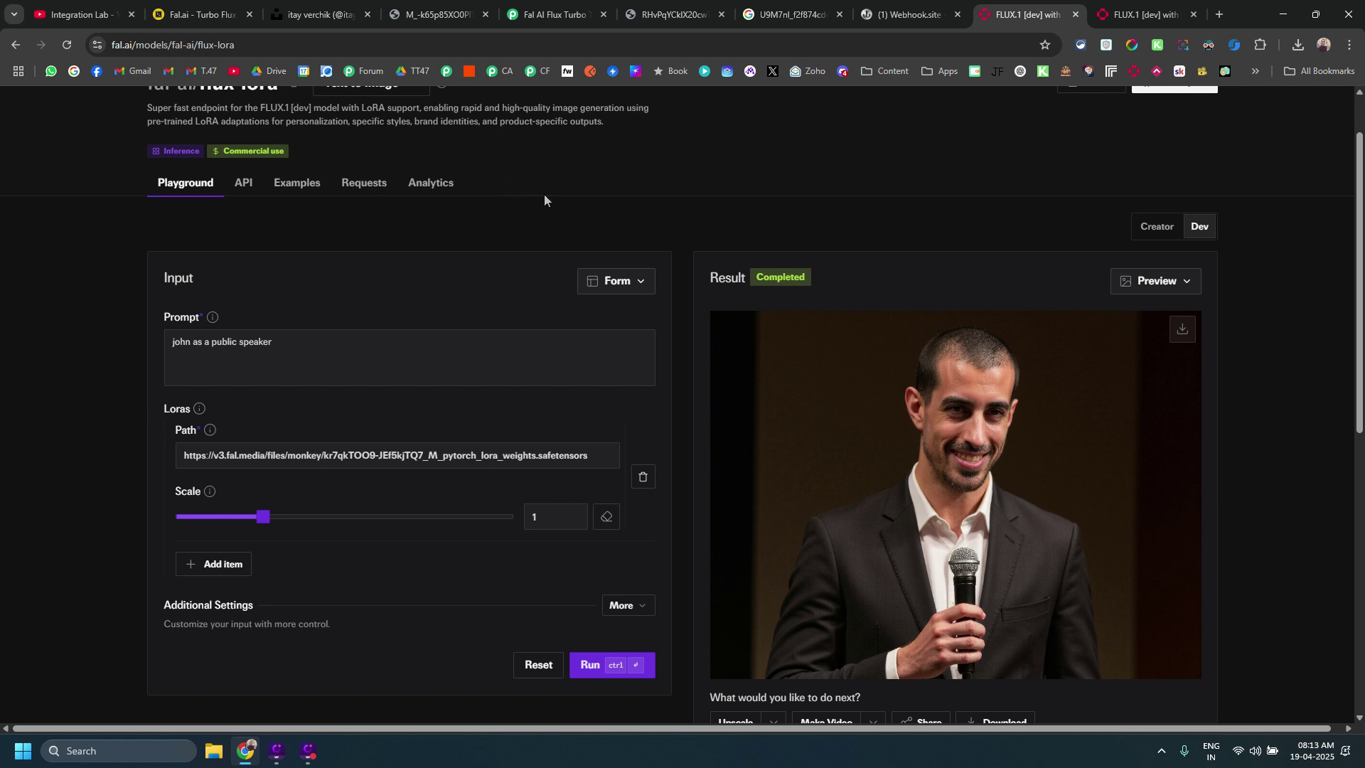
scroll(552, 198, up, 1)
scroll(559, 238, down, 6)
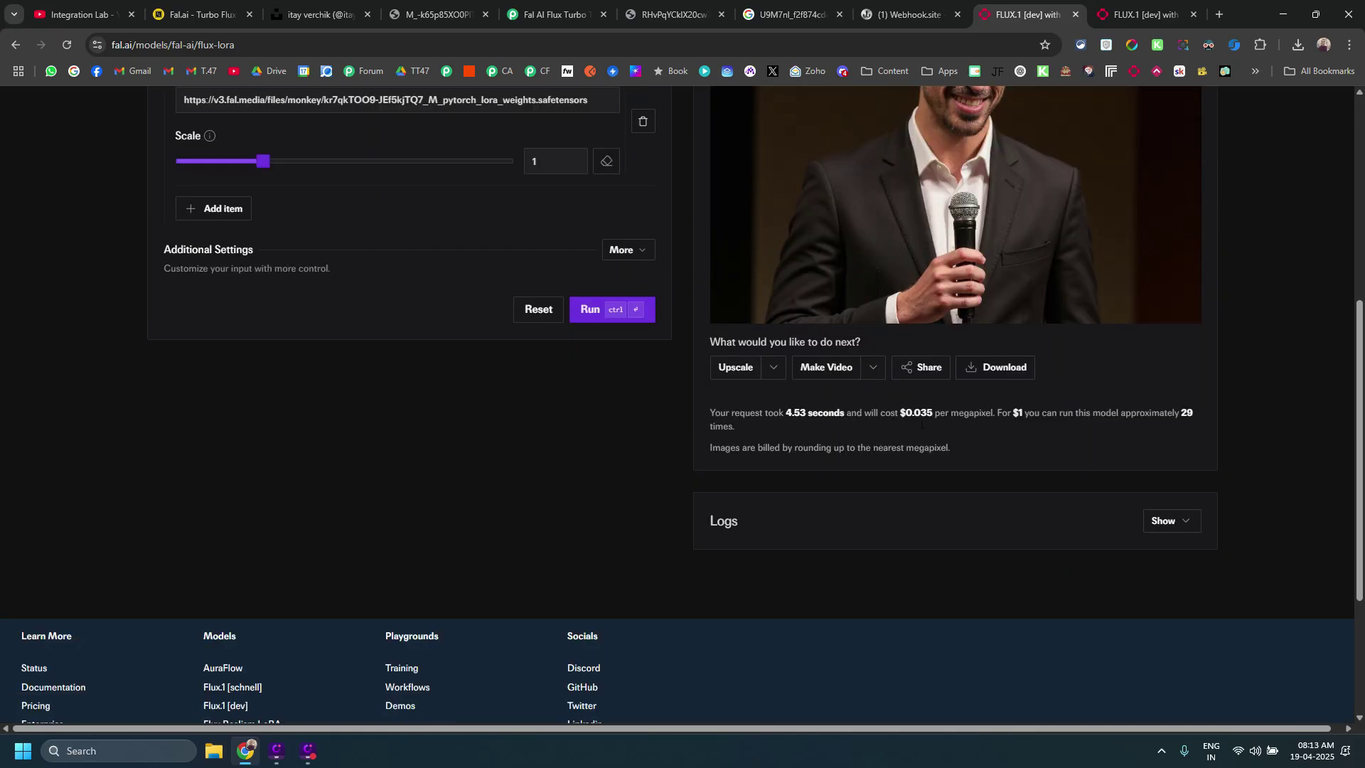
Highlight the $0.035 per-megapixel cost and the 4.53-second request time
drag(901, 416, 934, 417)
scroll(832, 455, up, 2)
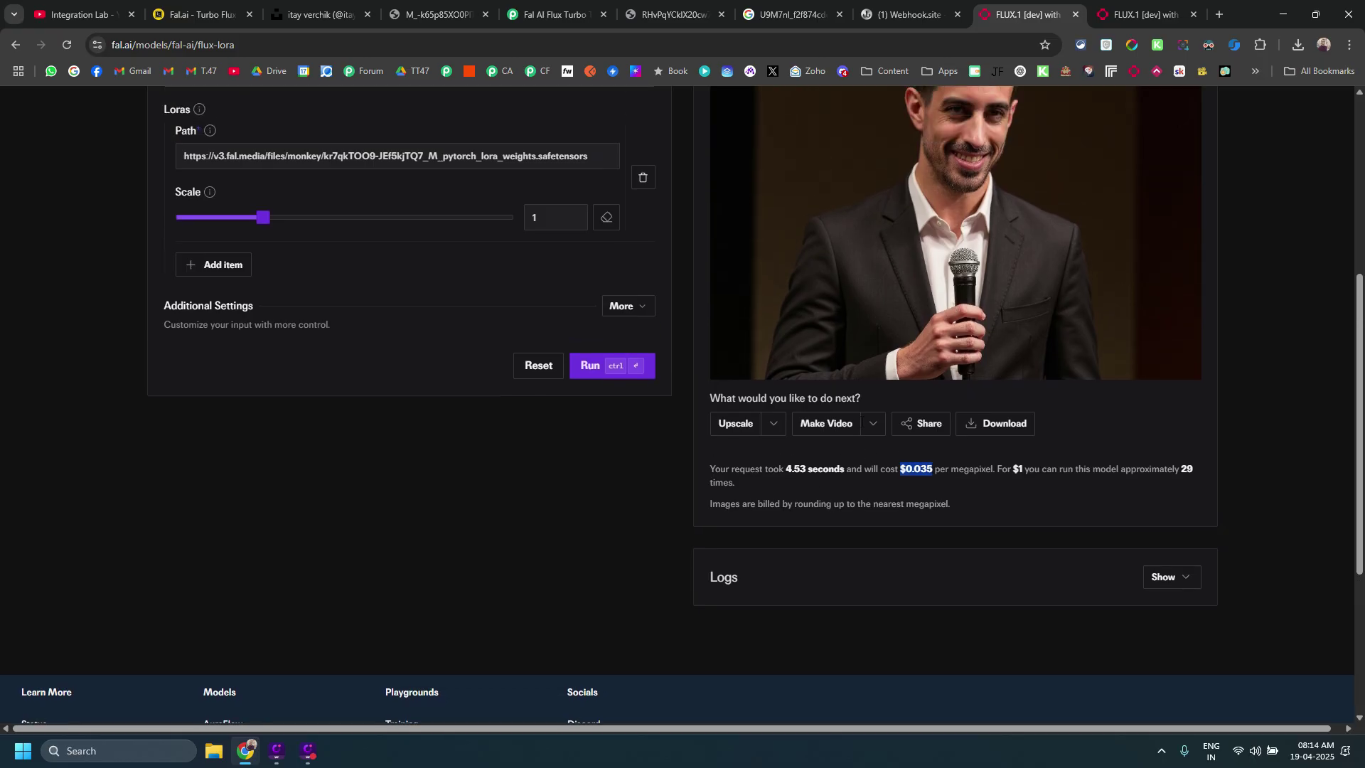
click(790, 562)
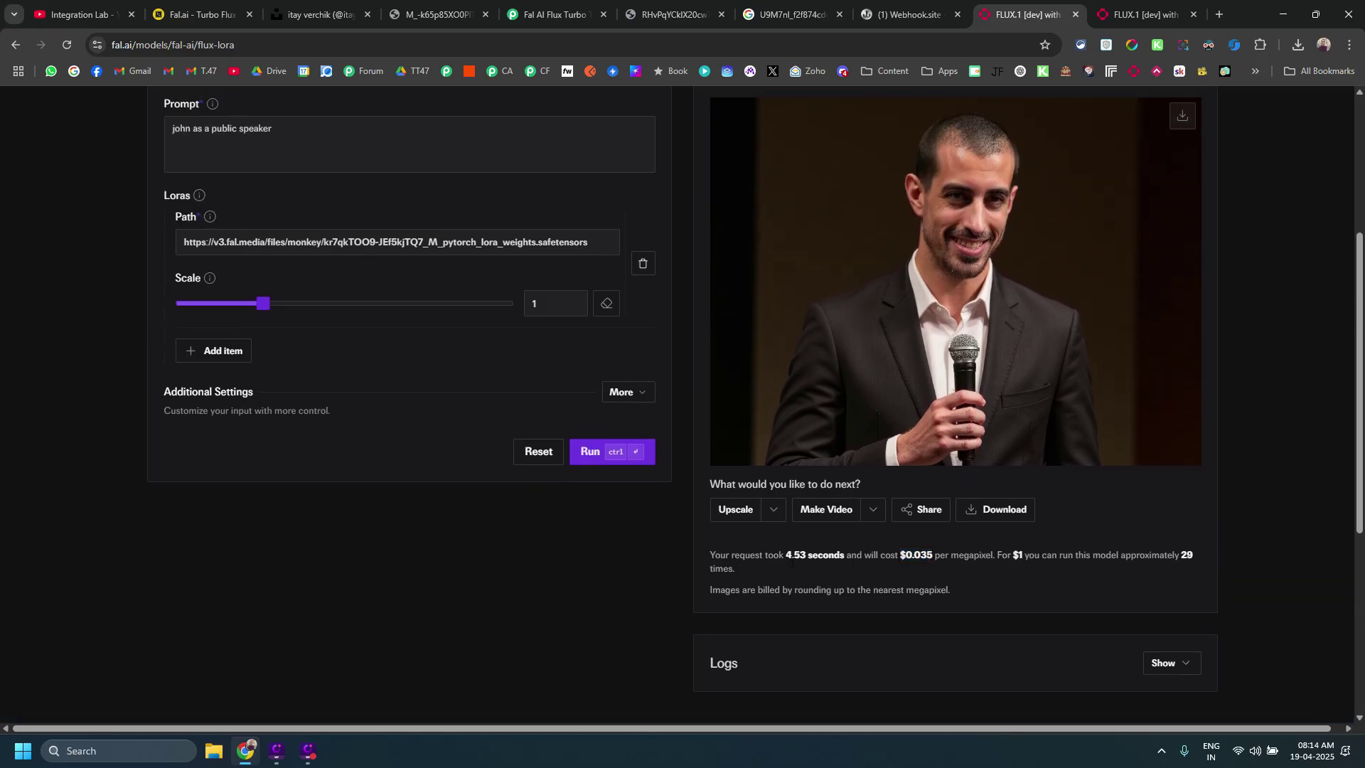
double_click(791, 561)
click(896, 598)
Scroll back to review the completed 'john as a public speaker' image
scroll(792, 573, up, 3)
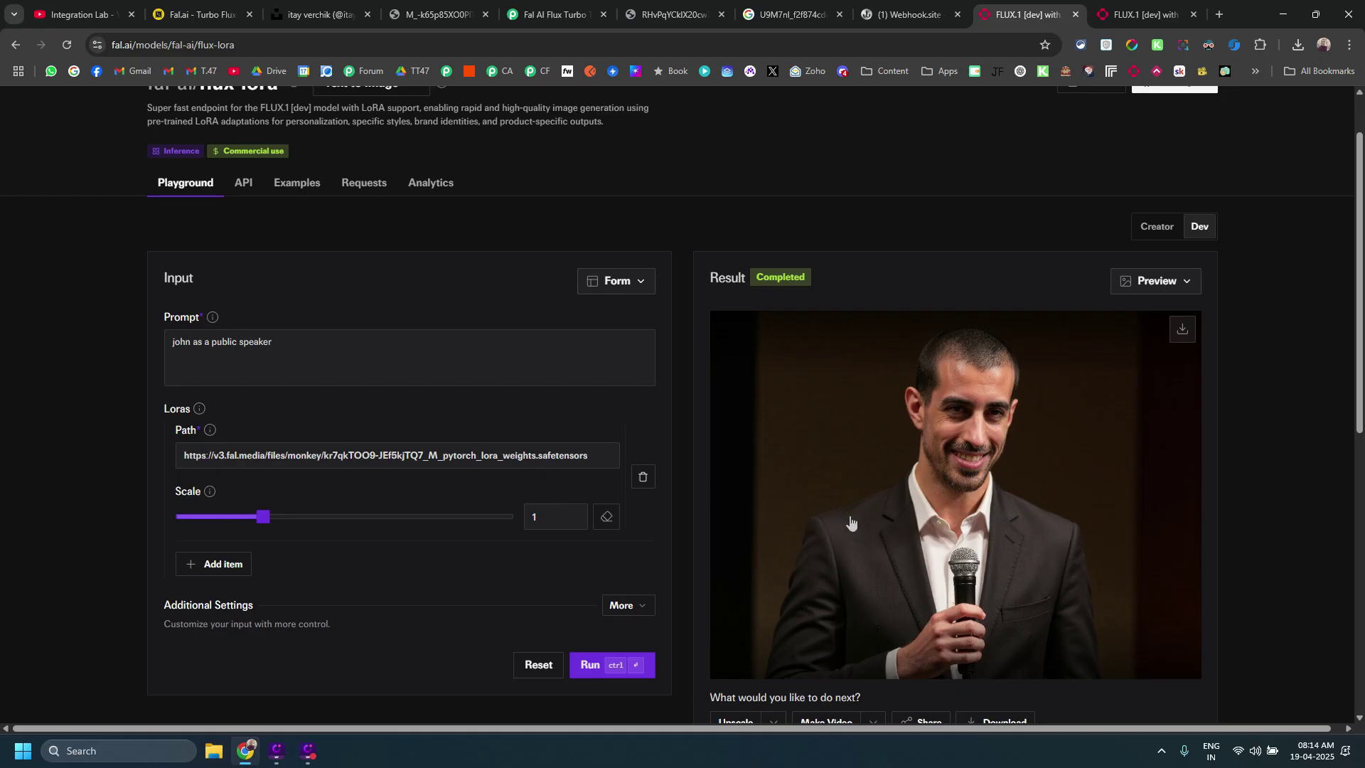
scroll(842, 523, up, 1)
scroll(839, 523, down, 4)
scroll(835, 525, up, 4)
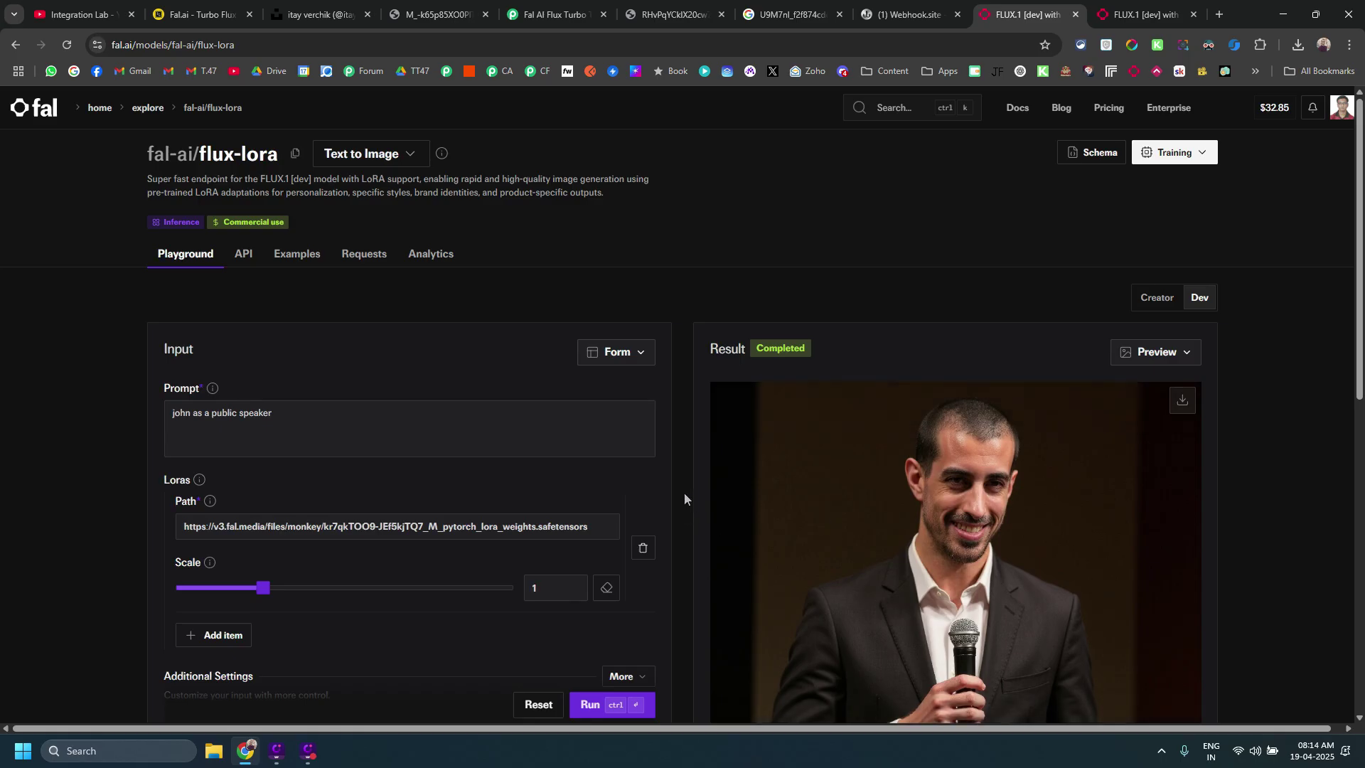
scroll(684, 493, down, 2)
scroll(684, 493, up, 2)
Check the Webhook.site request log and view both generated stage images
click(323, 15)
click(901, 14)
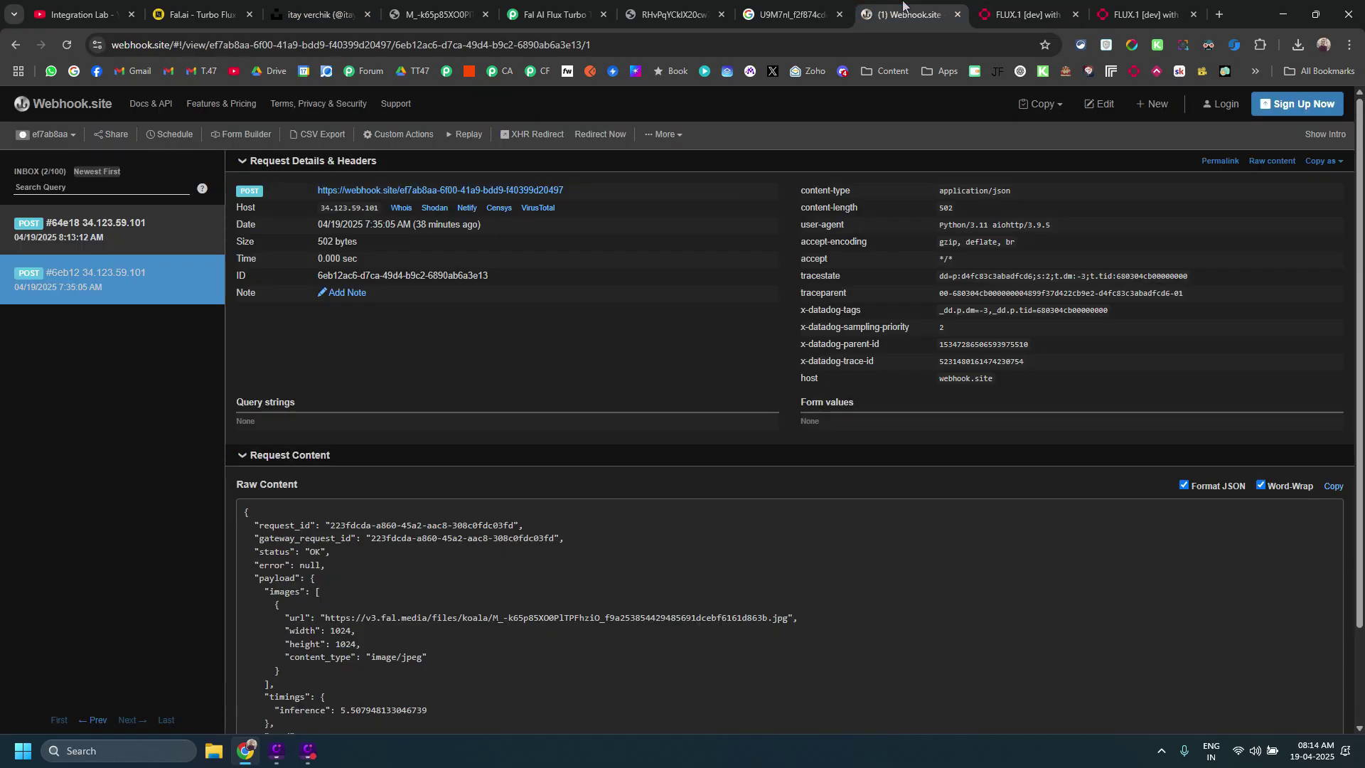
click(672, 14)
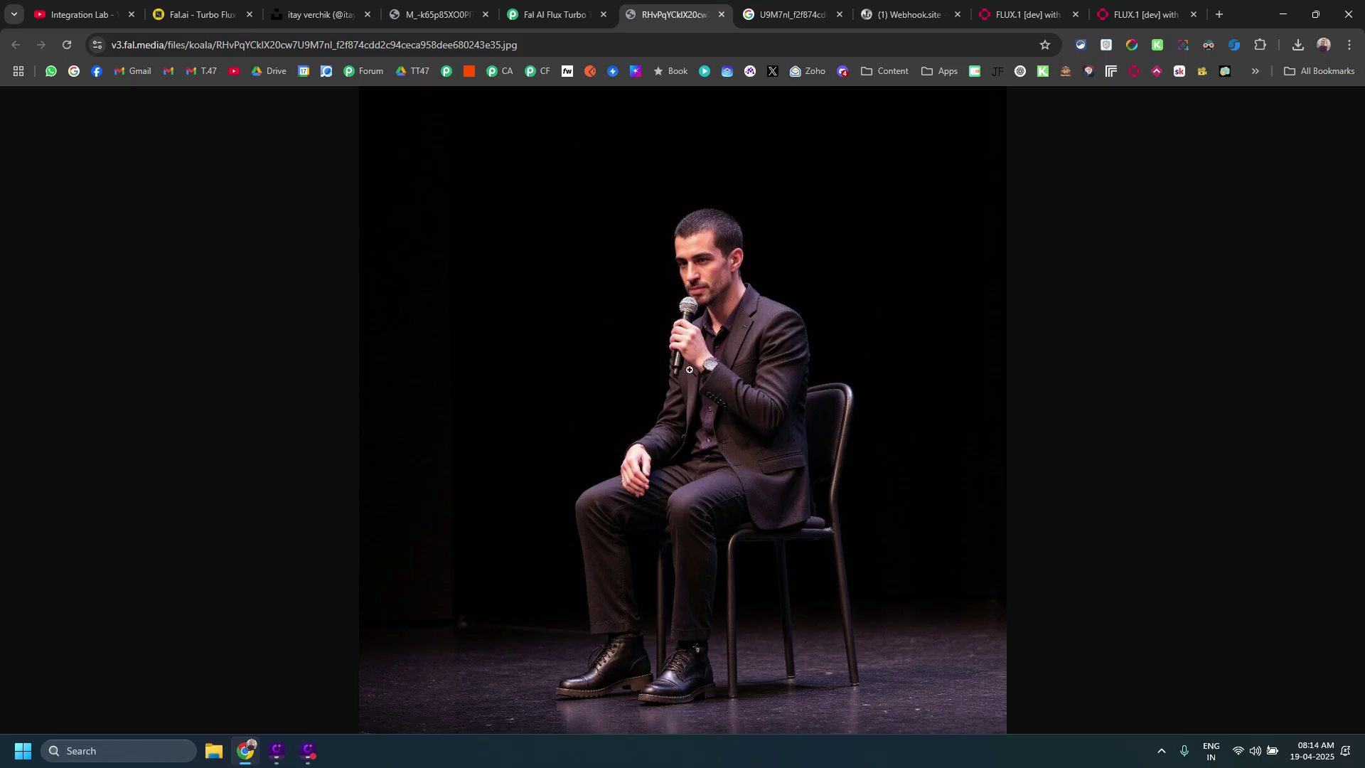
click(433, 13)
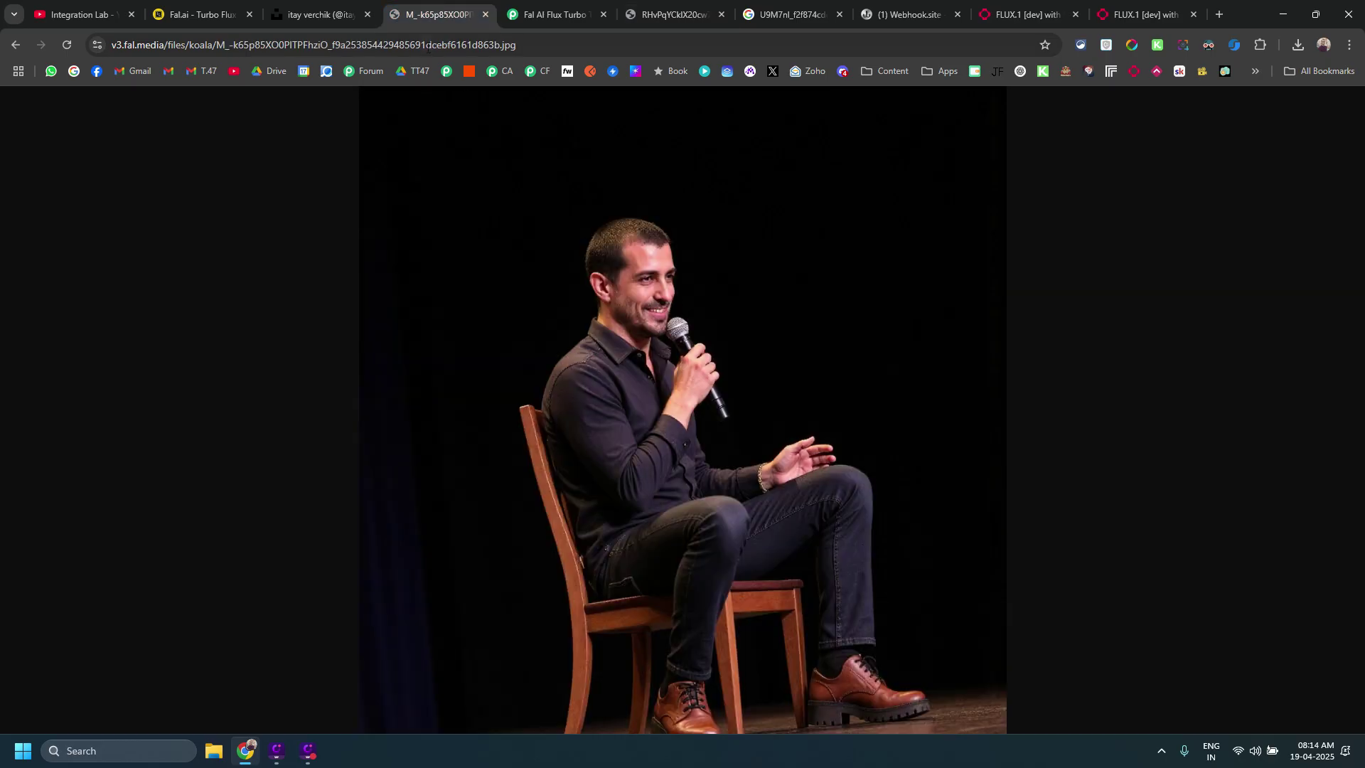
Move from the Unsplash and fal.ai tabs to the Integration Lab YouTube videos page
click(321, 15)
click(1023, 14)
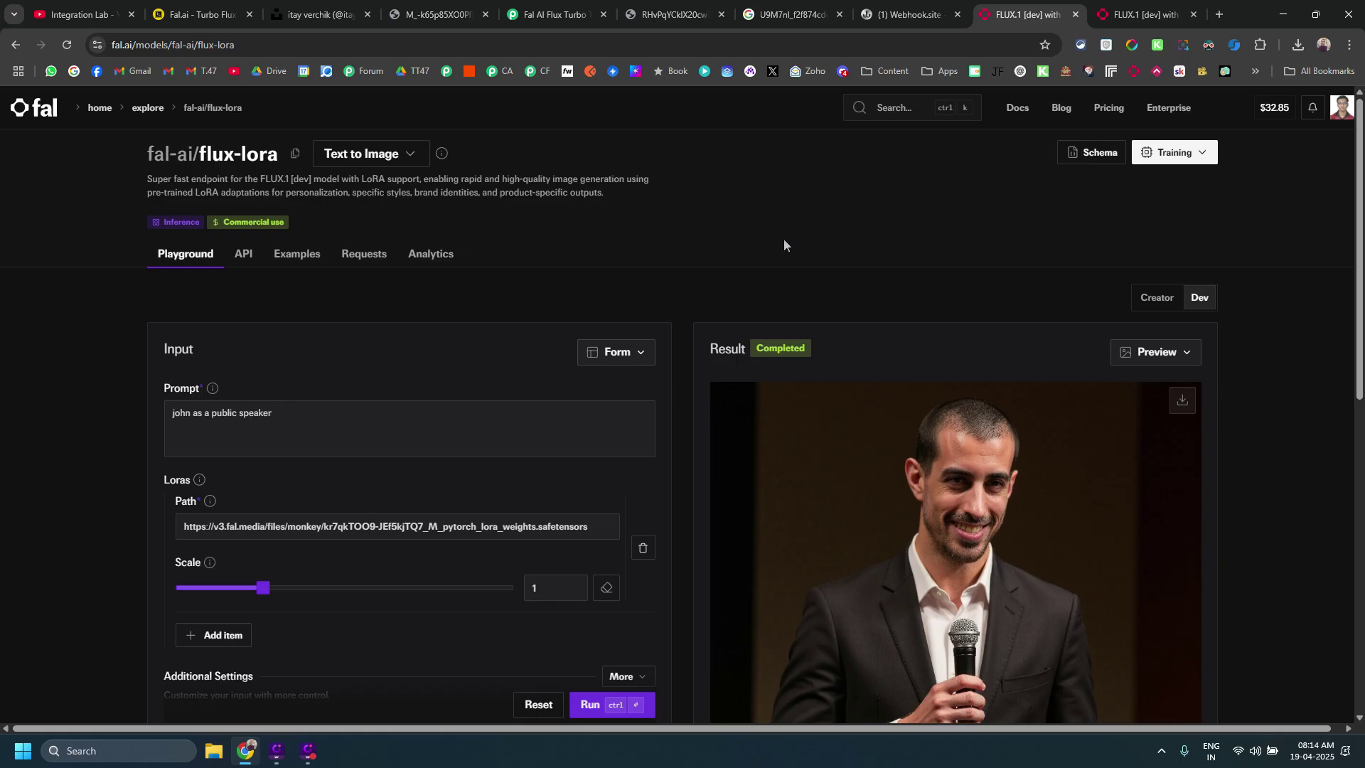
click(79, 14)
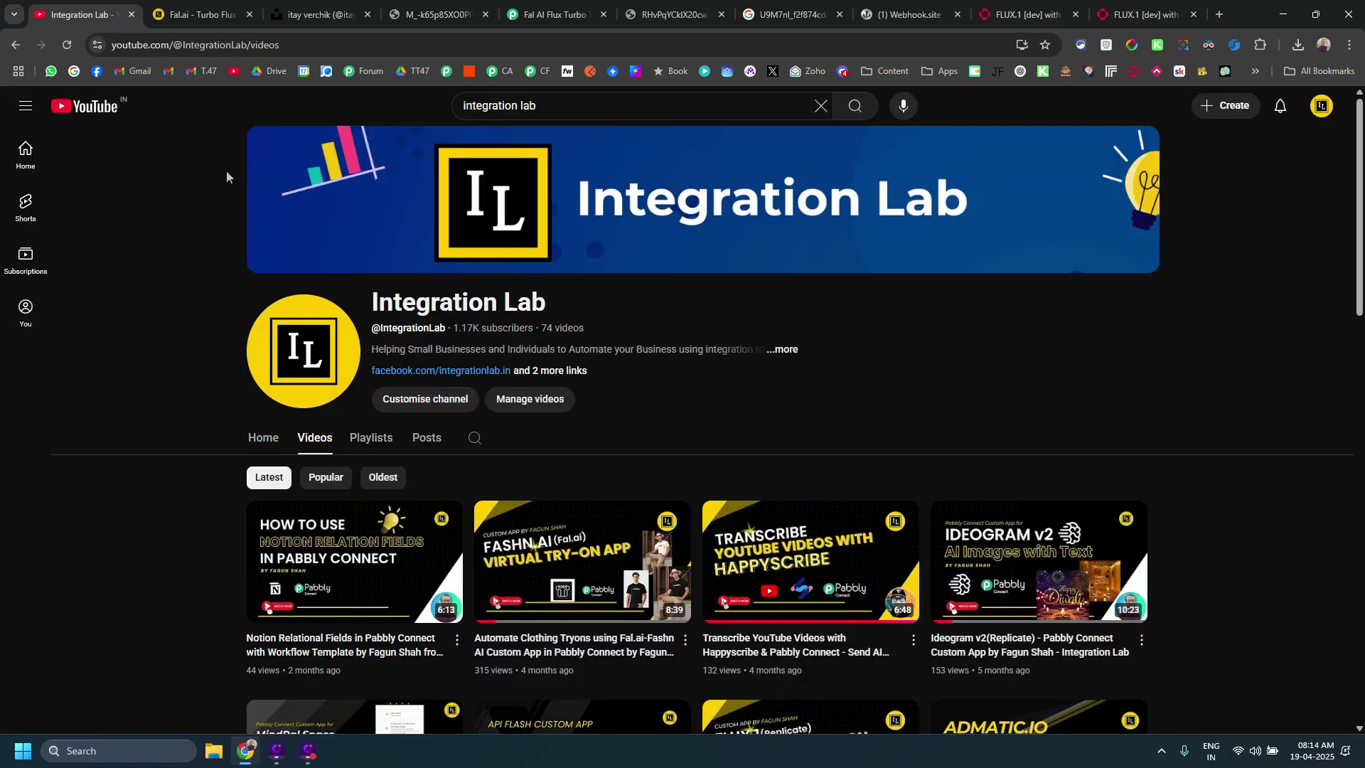
Review the Turbo Flux Trainer product's More Details, then collapse the details and returns sections
click(202, 7)
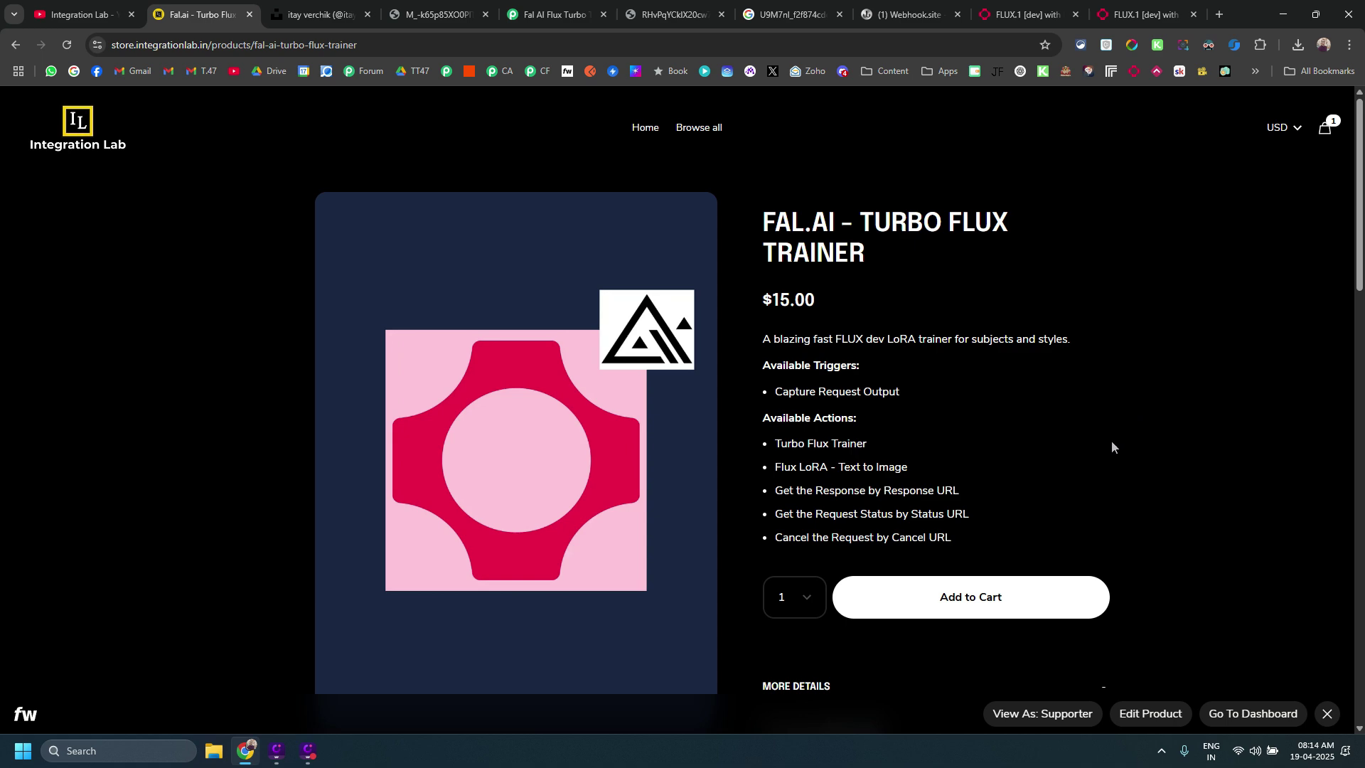
scroll(1111, 446, down, 5)
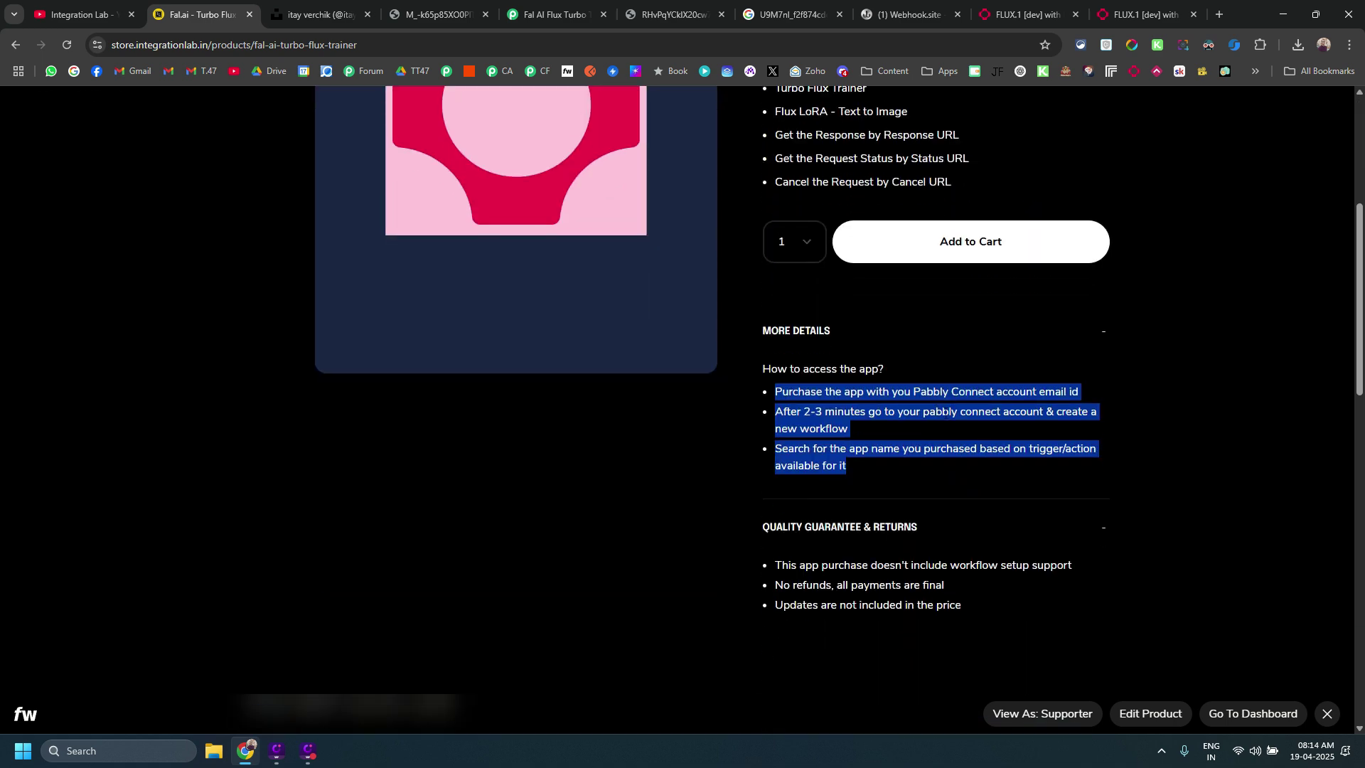
click(924, 344)
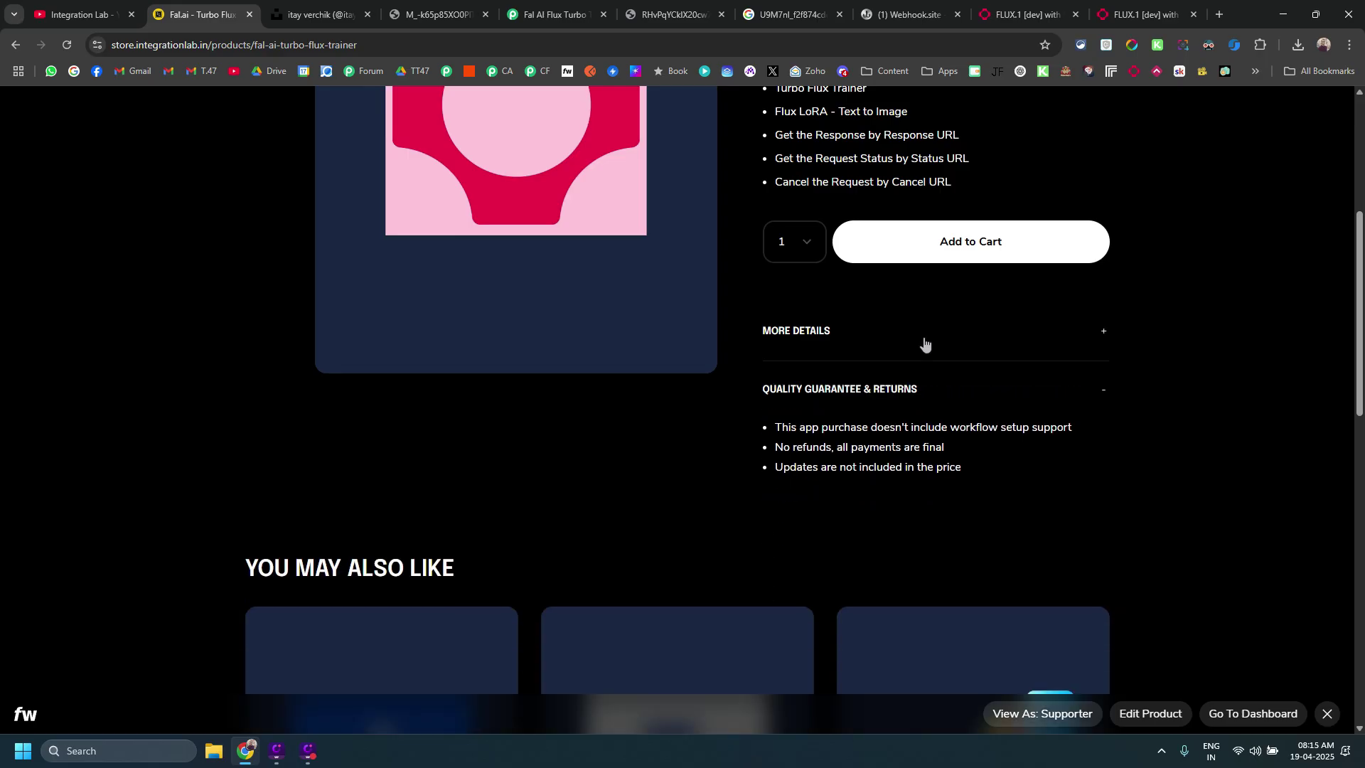
click(905, 390)
scroll(902, 393, up, 4)
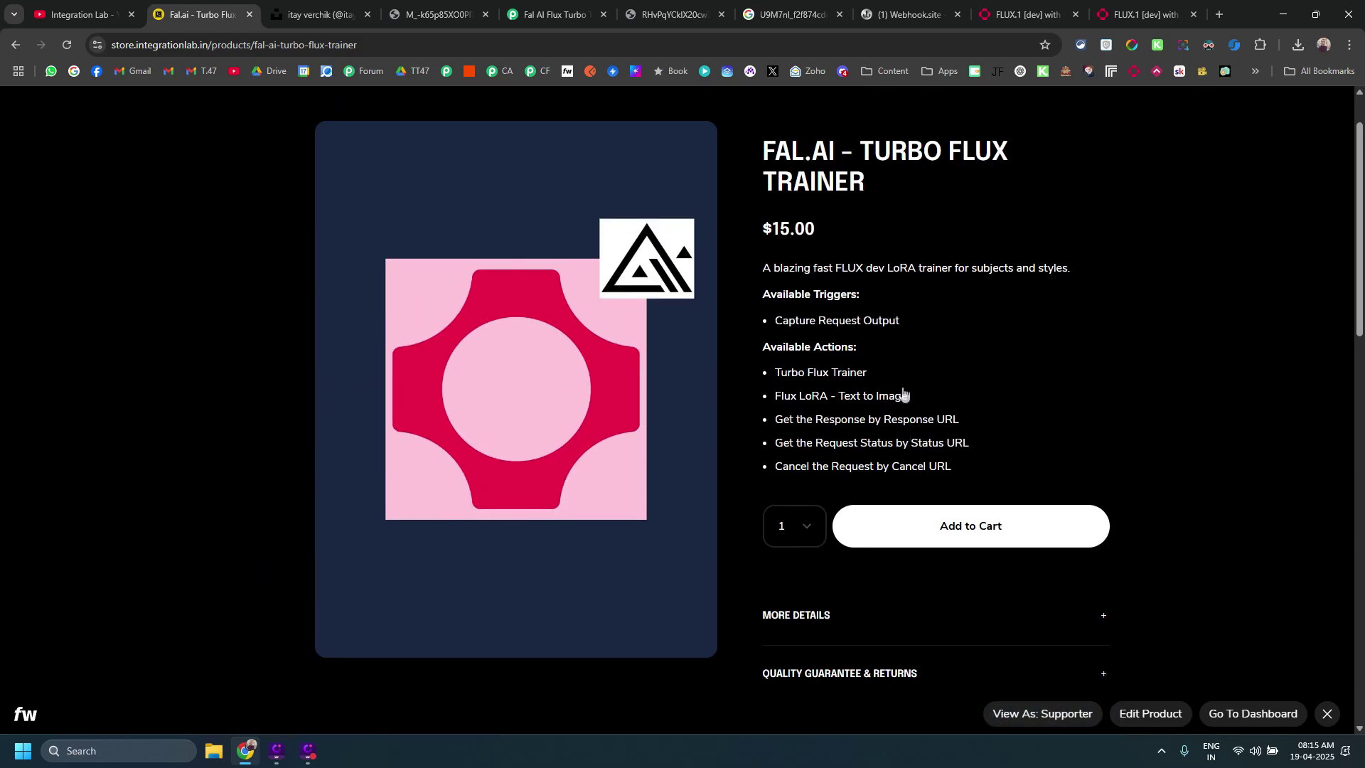